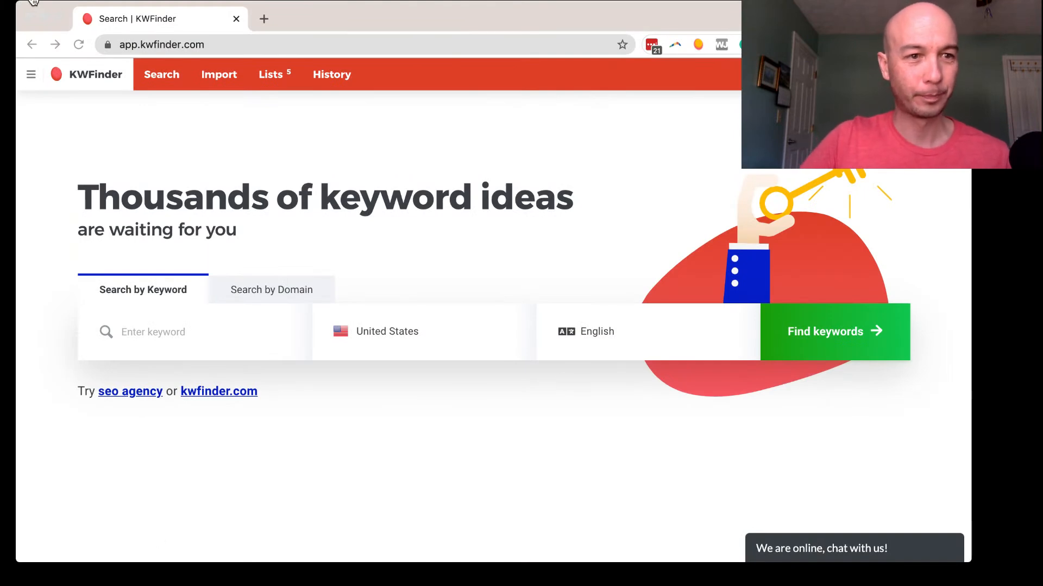
- Search for keyword ideas for "leather for footballs" in the United States and English
left_click(267, 113)
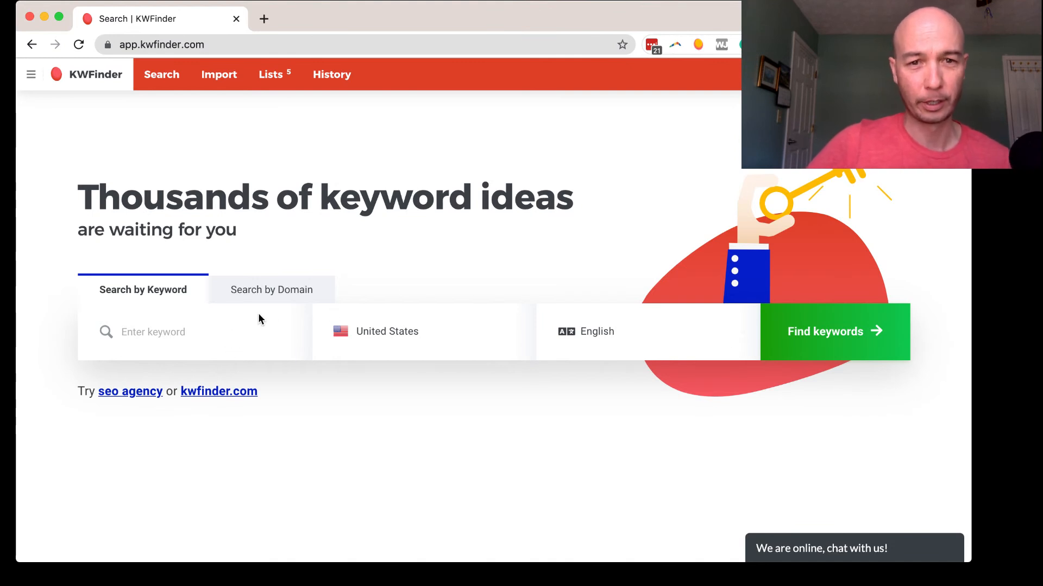
left_click(200, 337)
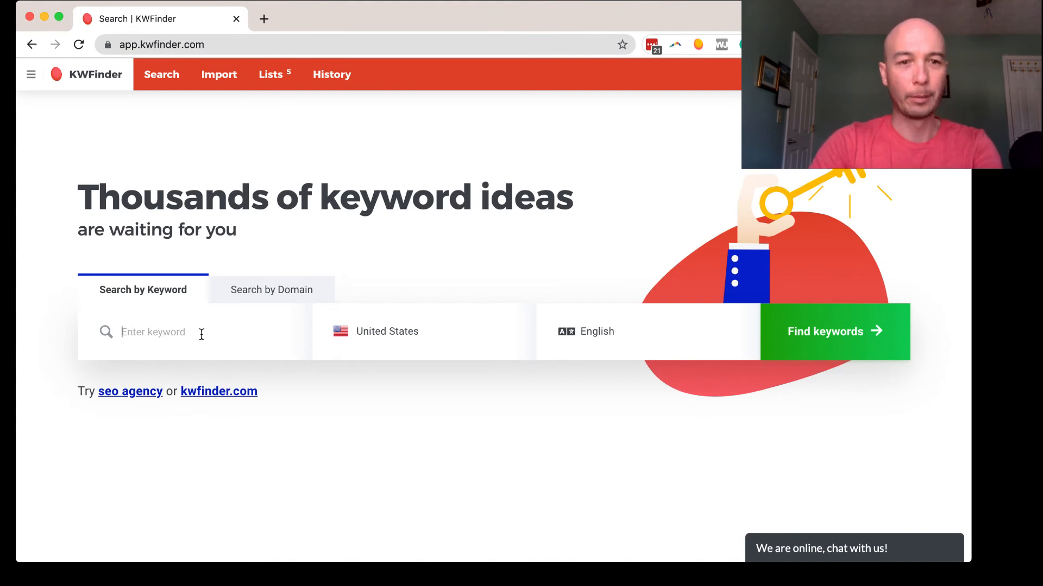
type("l")
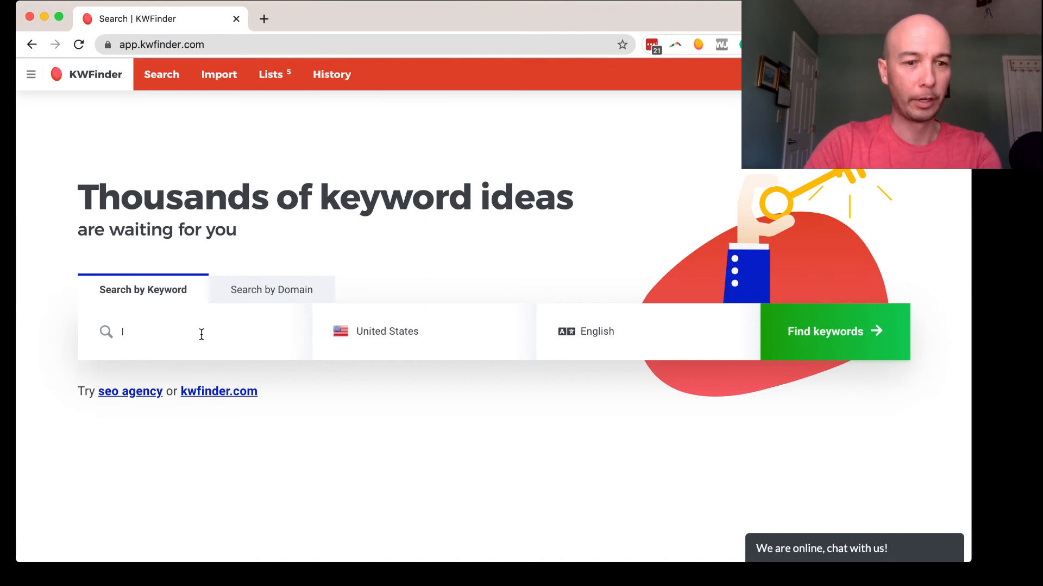
key("BackSpace")
type("l")
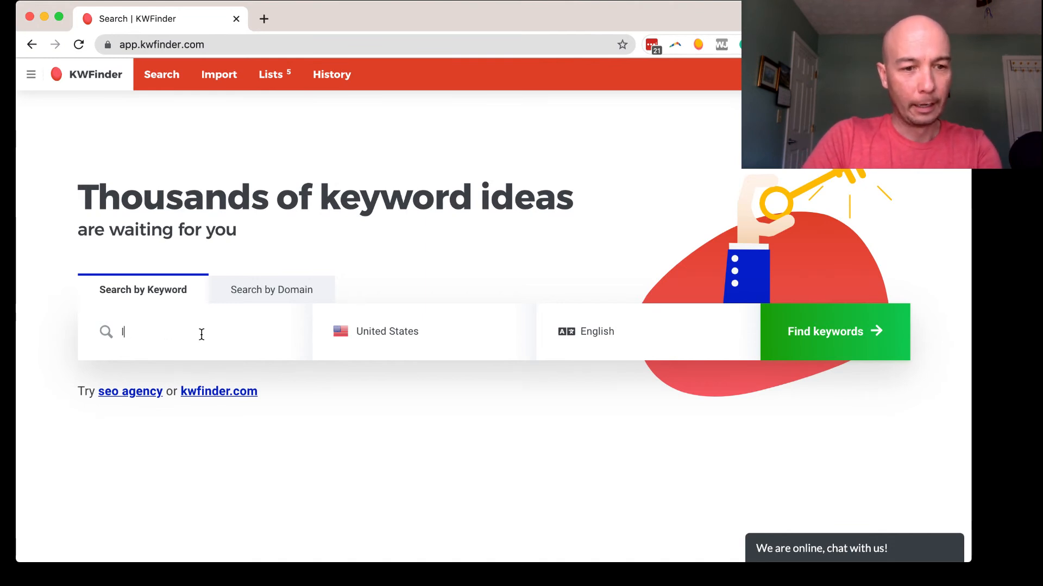
type("eather ")
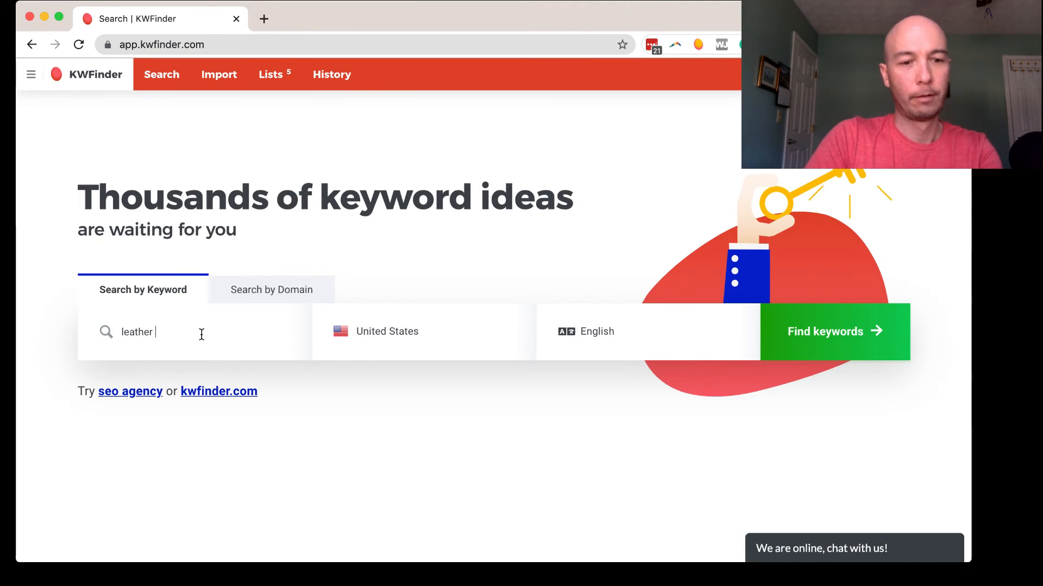
type("for ")
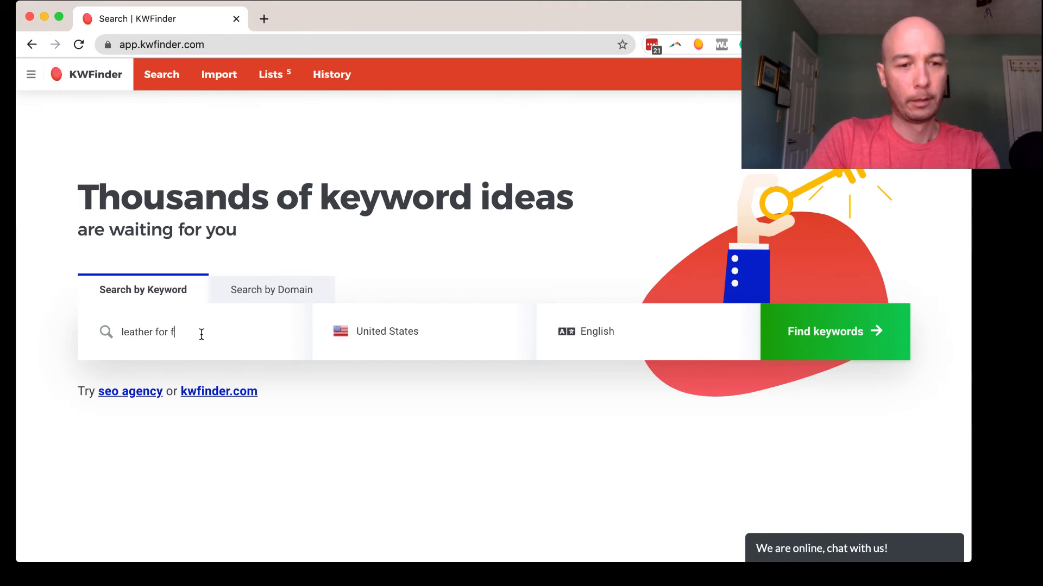
type("football")
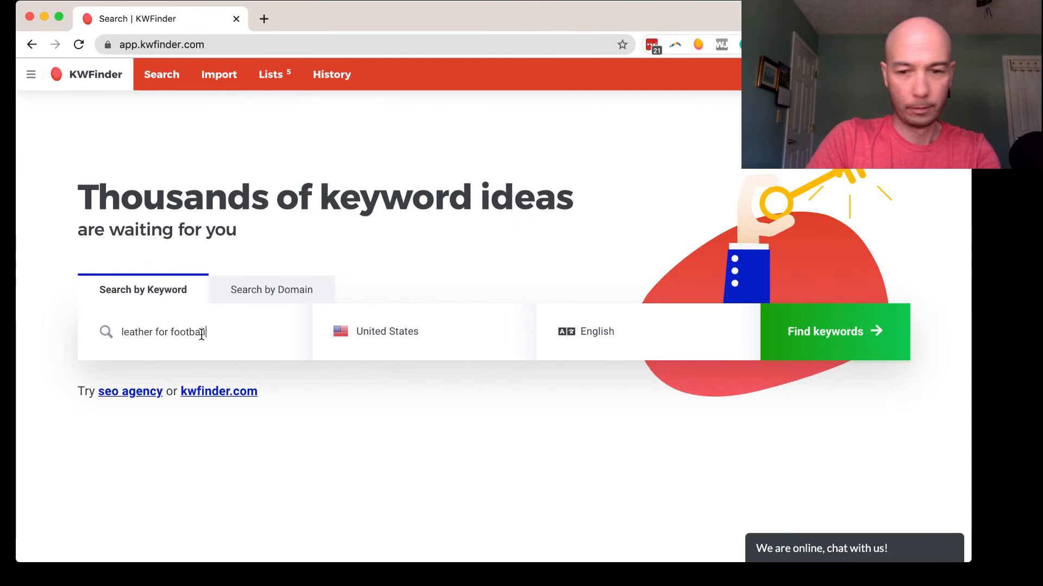
type("s")
key("Return")
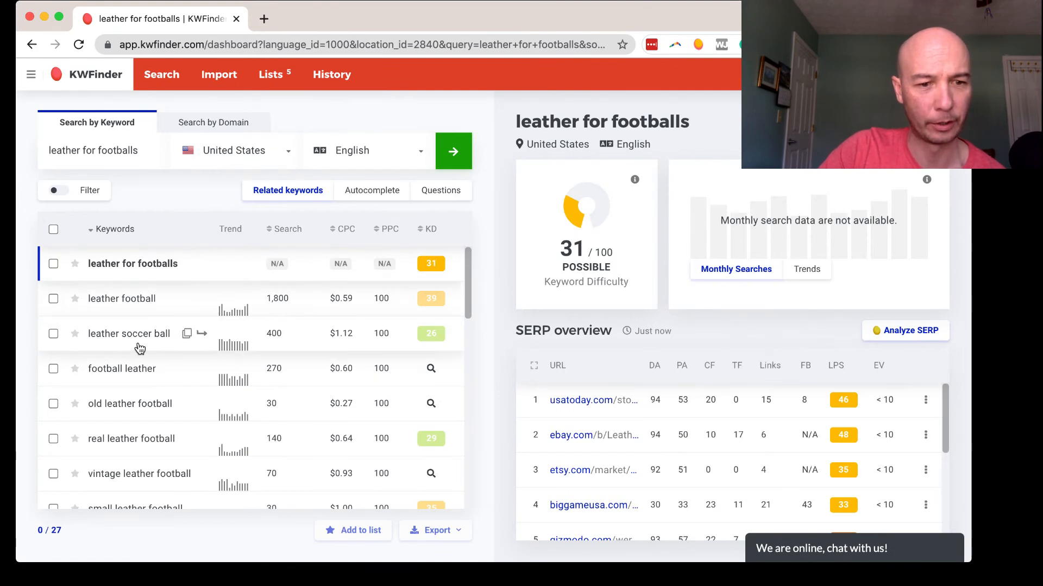
- Look through the related keywords, load the metrics for "white leather football" and review its SERP overview
scroll(149, 370, "down", 5)
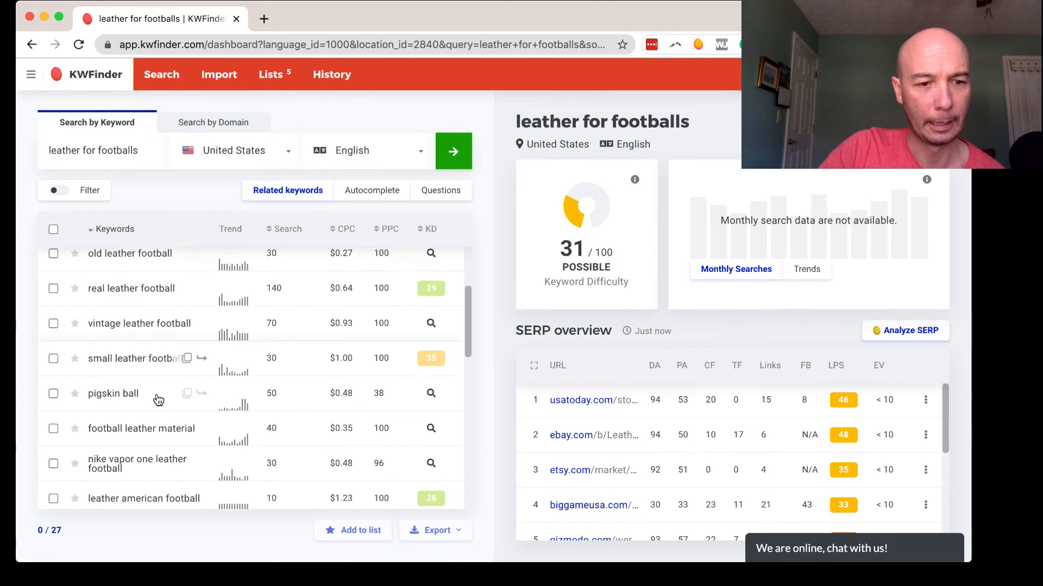
scroll(158, 400, "down", 2)
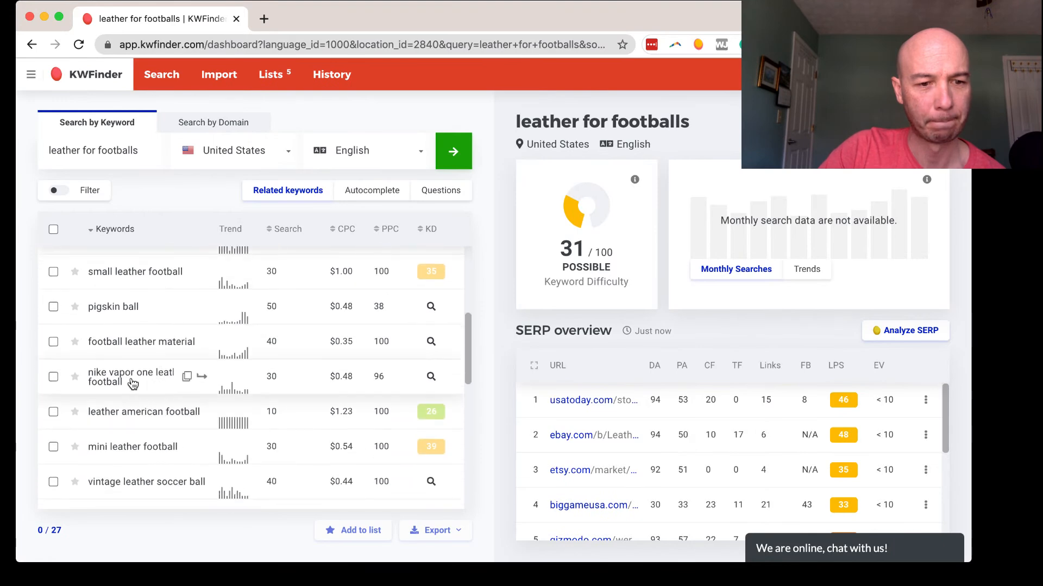
scroll(131, 380, "down", 5)
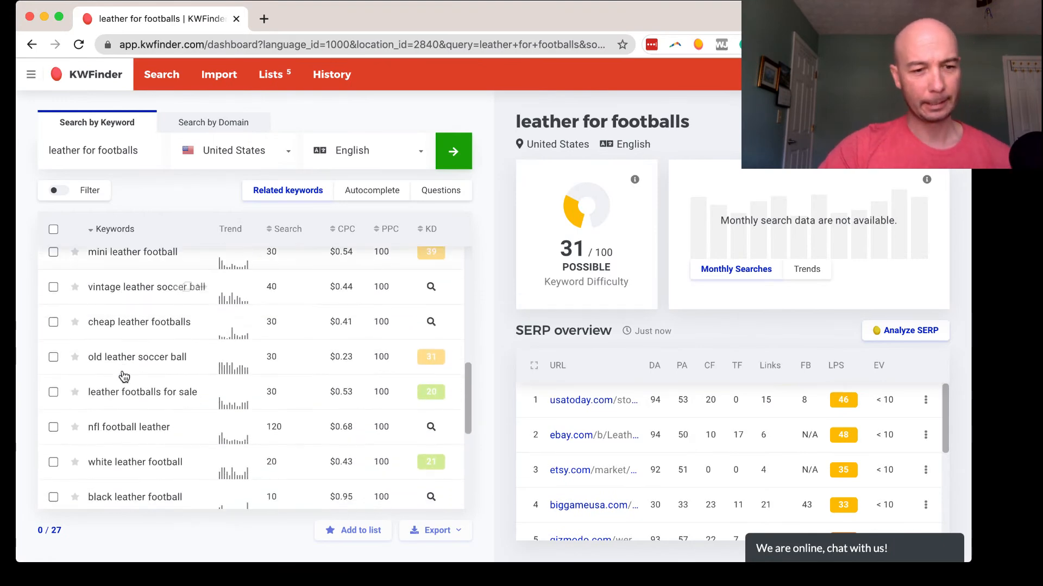
scroll(124, 376, "down", 7)
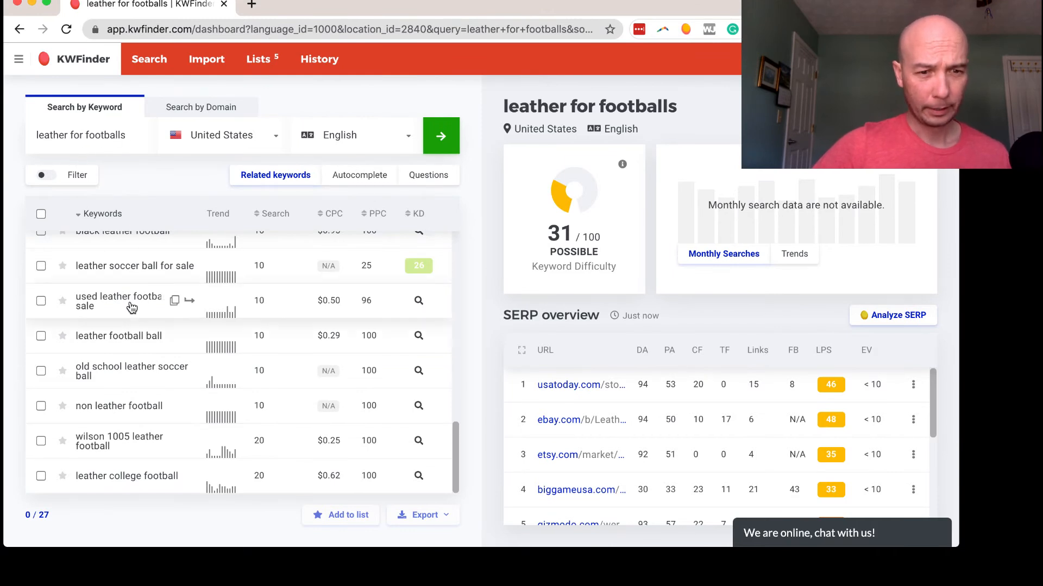
scroll(136, 301, "up", 2)
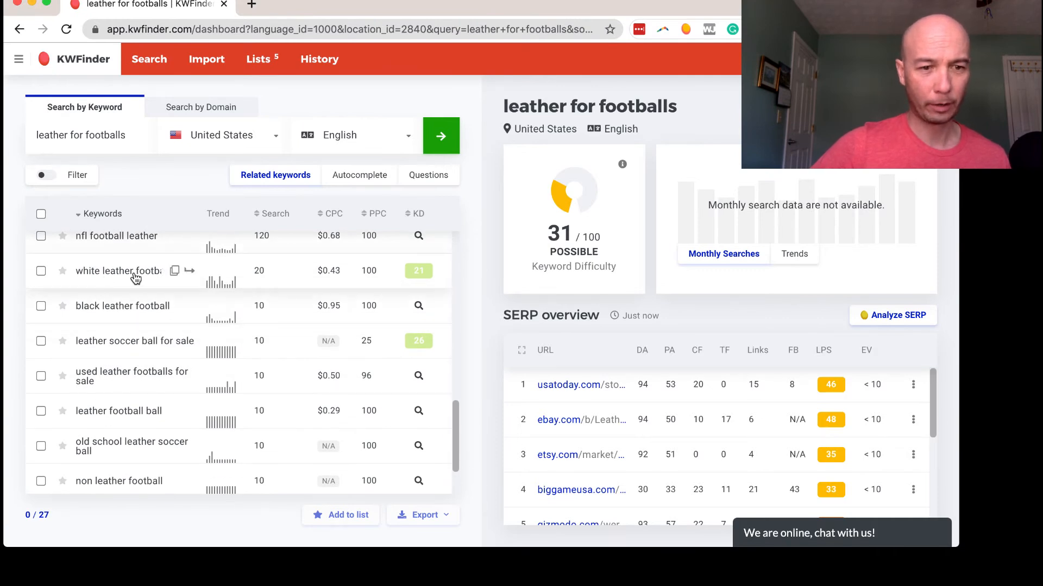
scroll(124, 380, "up", 1)
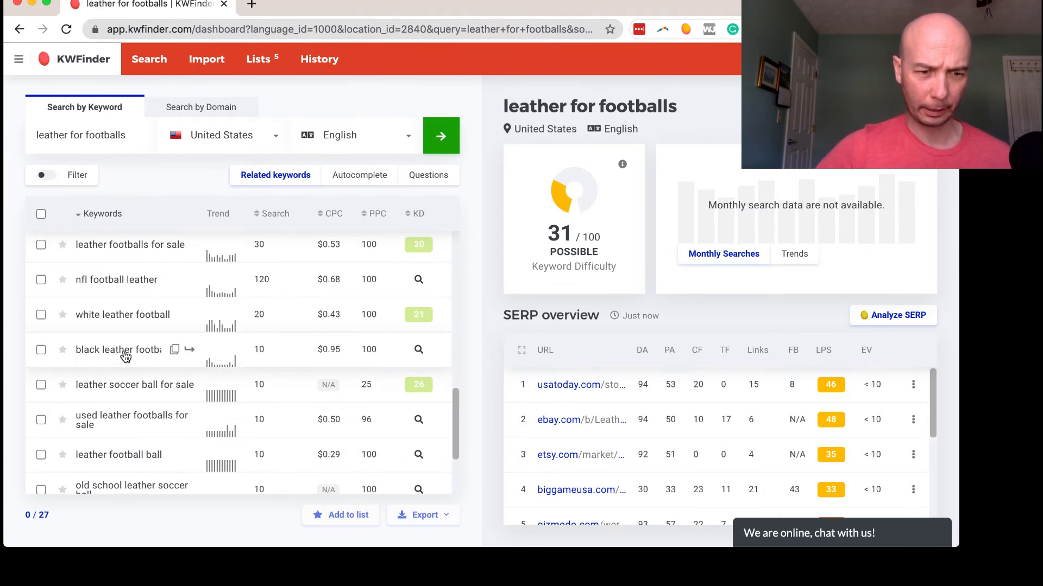
left_click(128, 325)
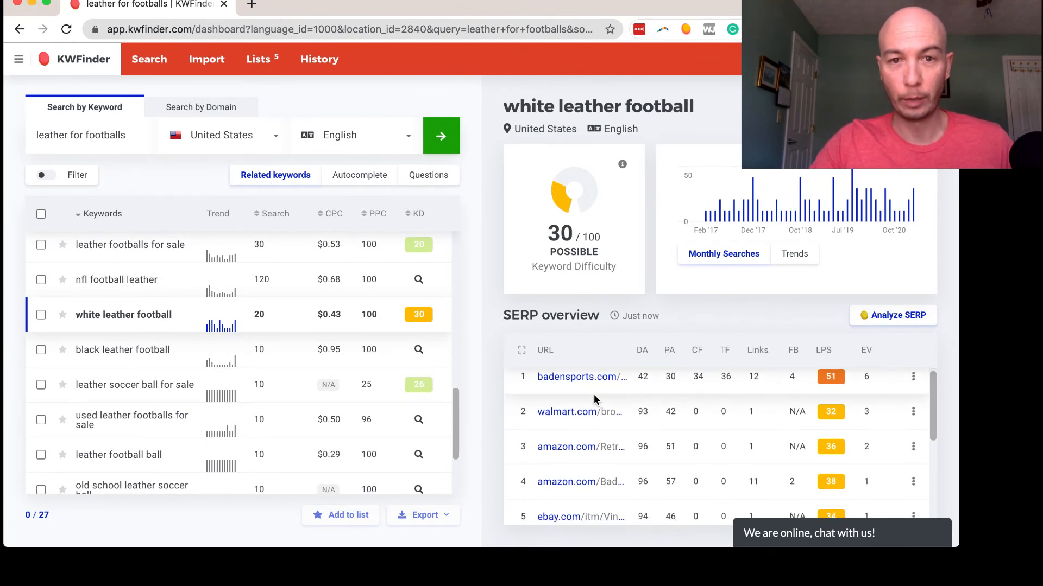
scroll(595, 400, "down", 2)
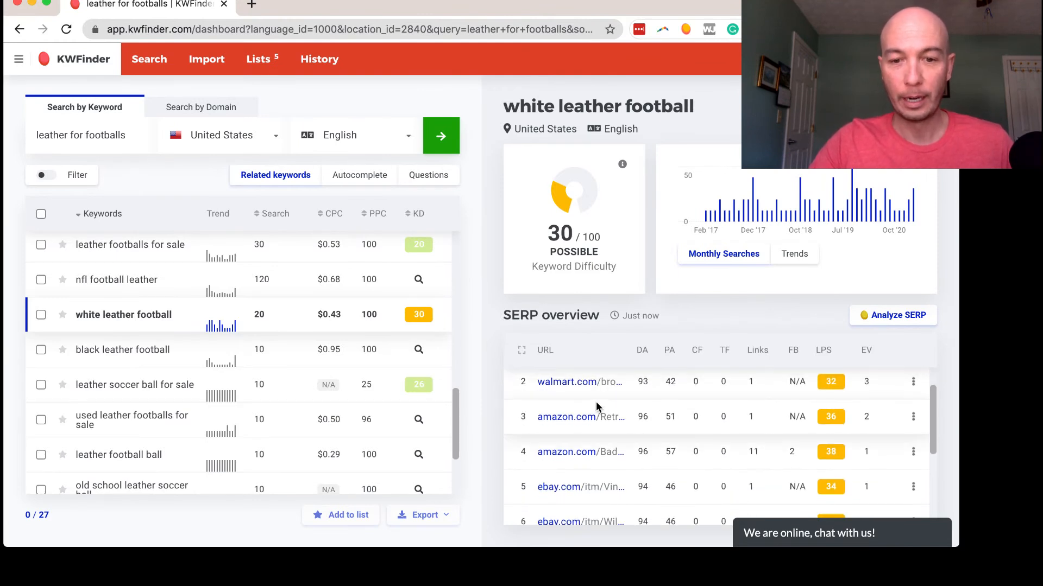
scroll(626, 408, "down", 1)
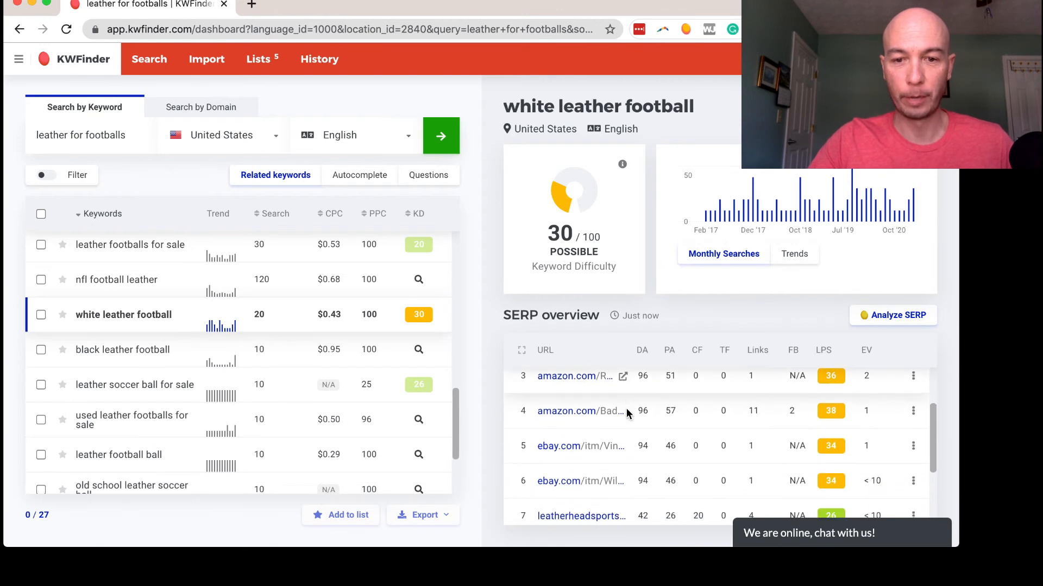
scroll(626, 408, "up", 3)
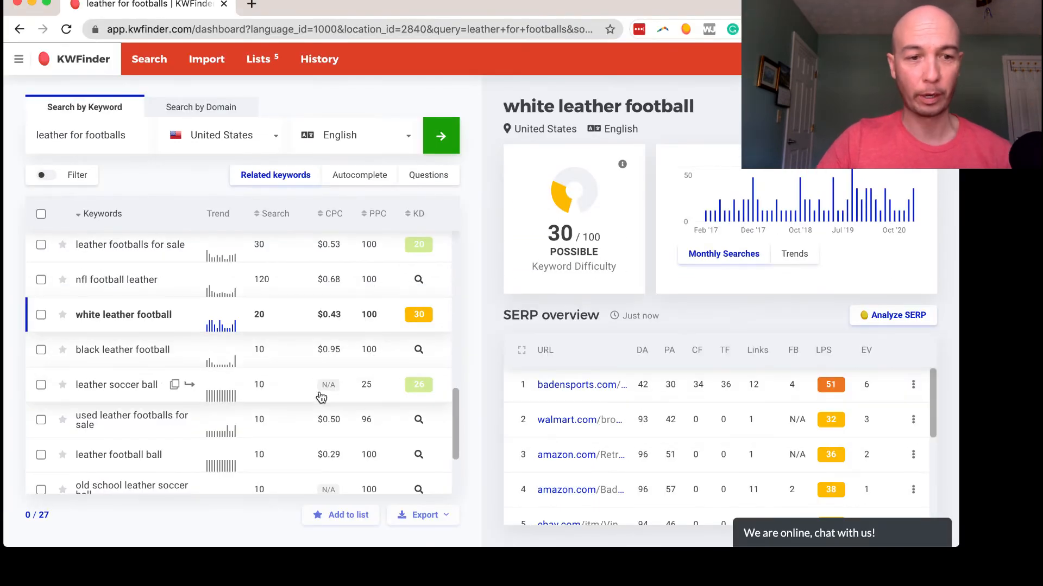
- Show question keywords and load the difficulty of each from "how much do leather football boots stretch" to "what leather is used for nfl footballs"
scroll(306, 396, "up", 1)
scroll(307, 396, "up", 2)
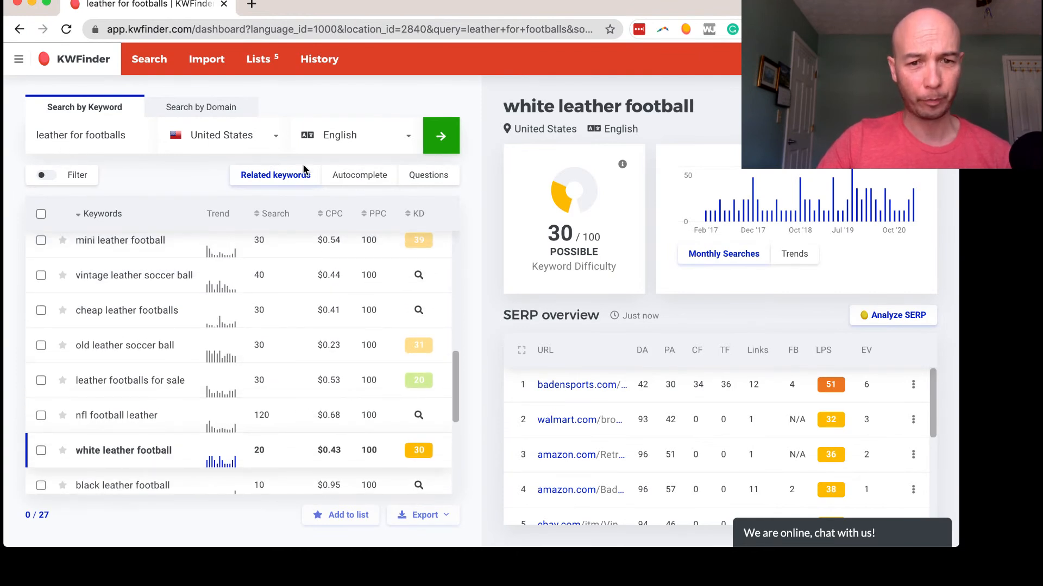
left_click(436, 178)
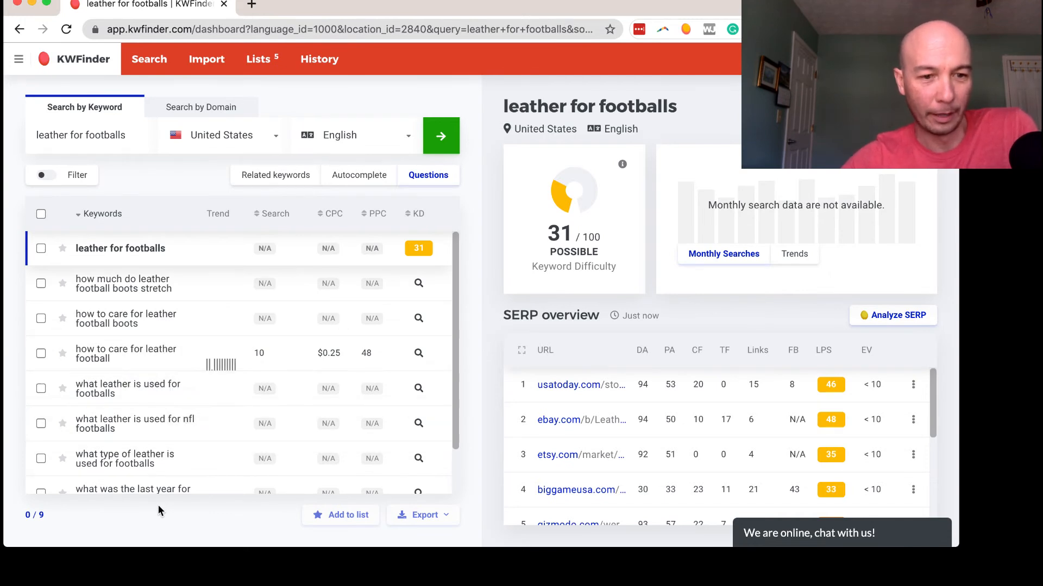
left_click(144, 355)
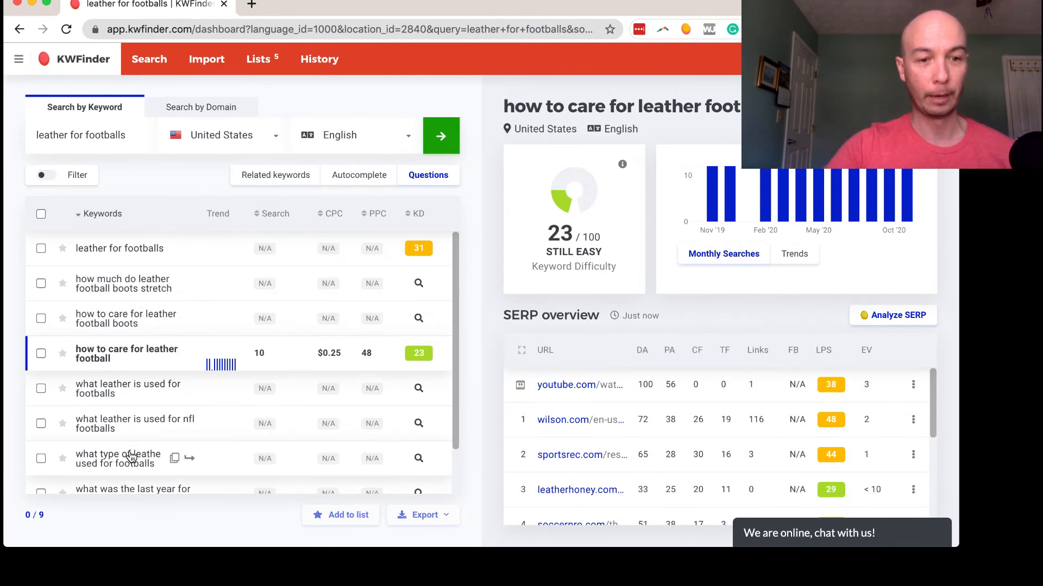
left_click(166, 290)
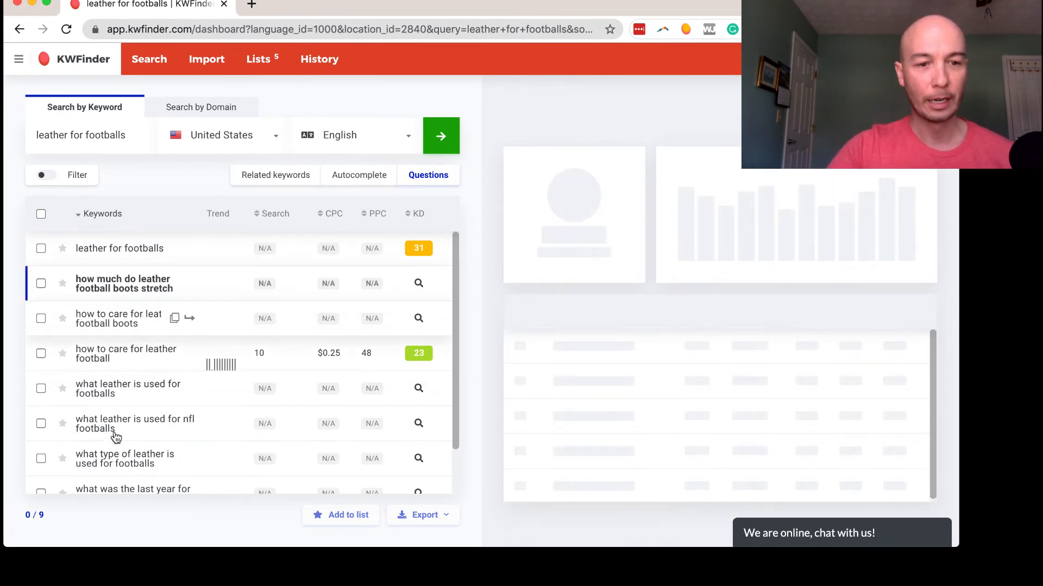
left_click(107, 324)
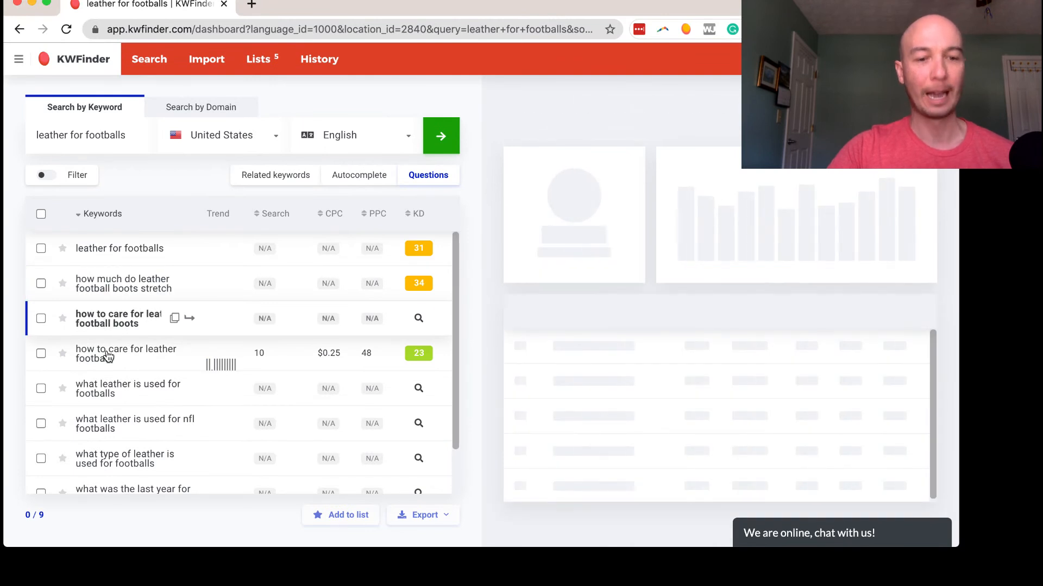
left_click(101, 399)
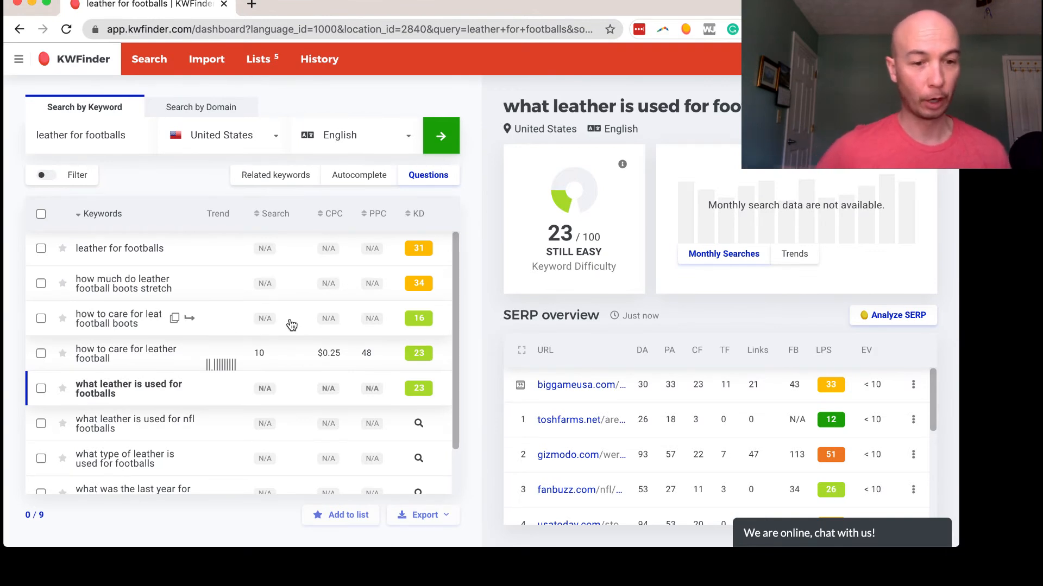
left_click(120, 437)
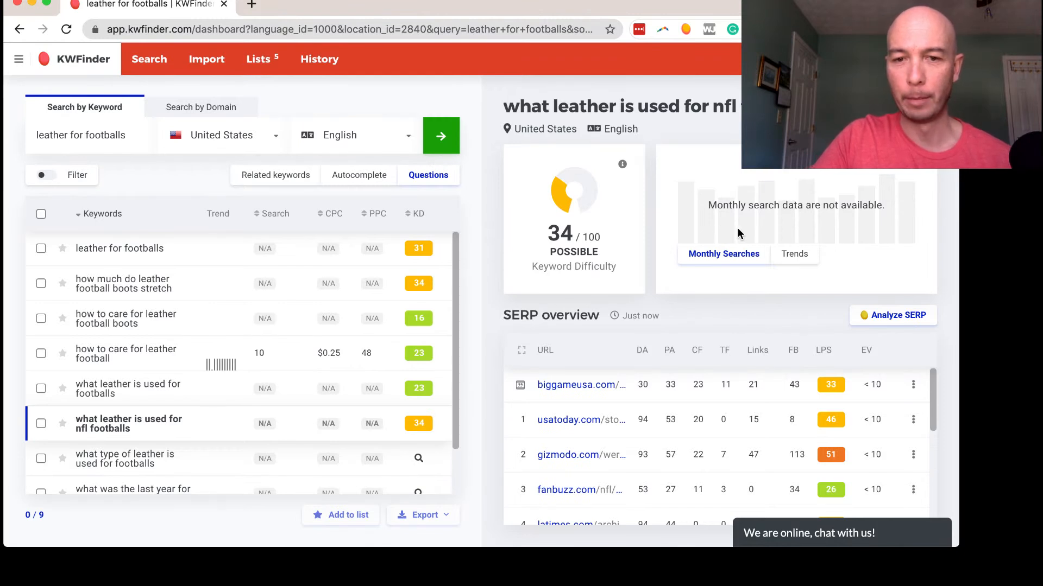
- Search related keywords for "baby stollers" and load the metrics for the "double stollers" suggestion
triple_click(119, 137)
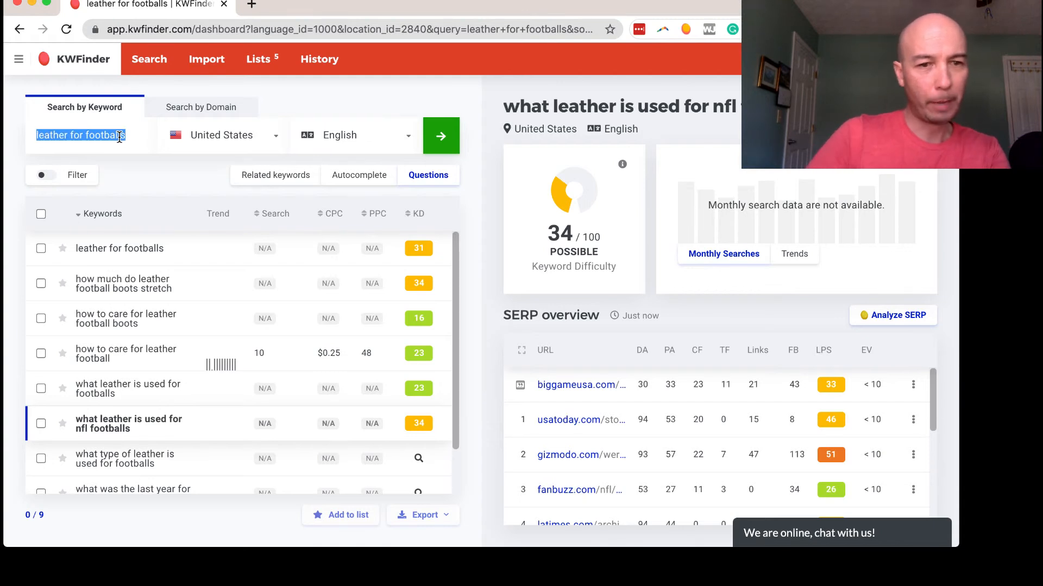
left_click(280, 179)
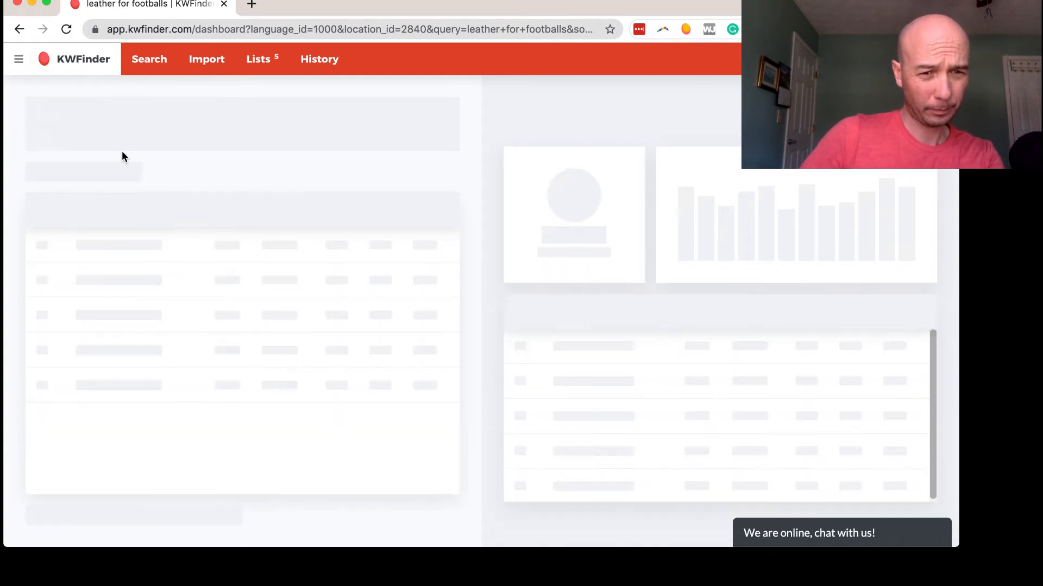
triple_click(102, 140)
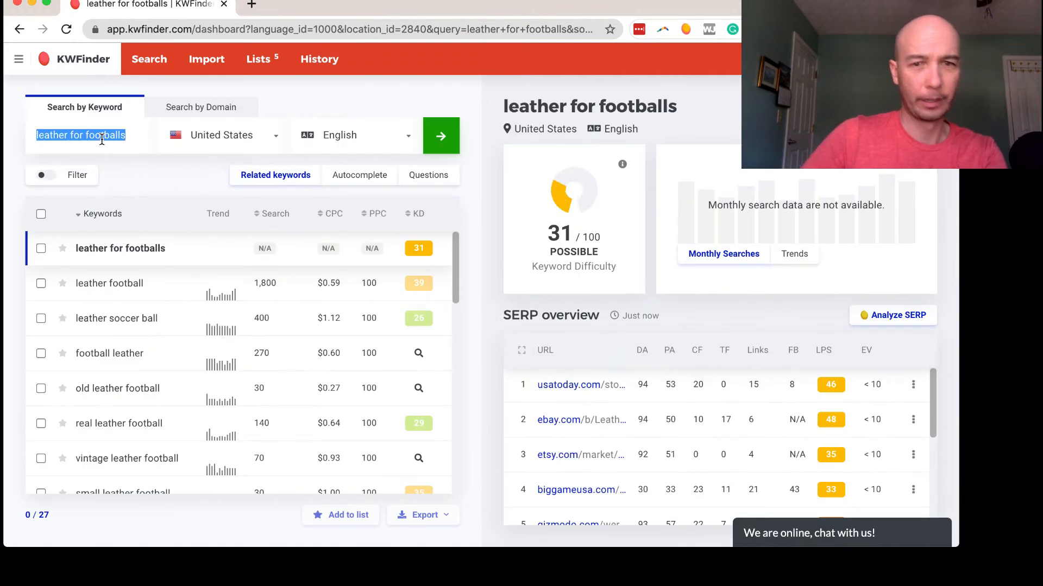
type("baby stollers")
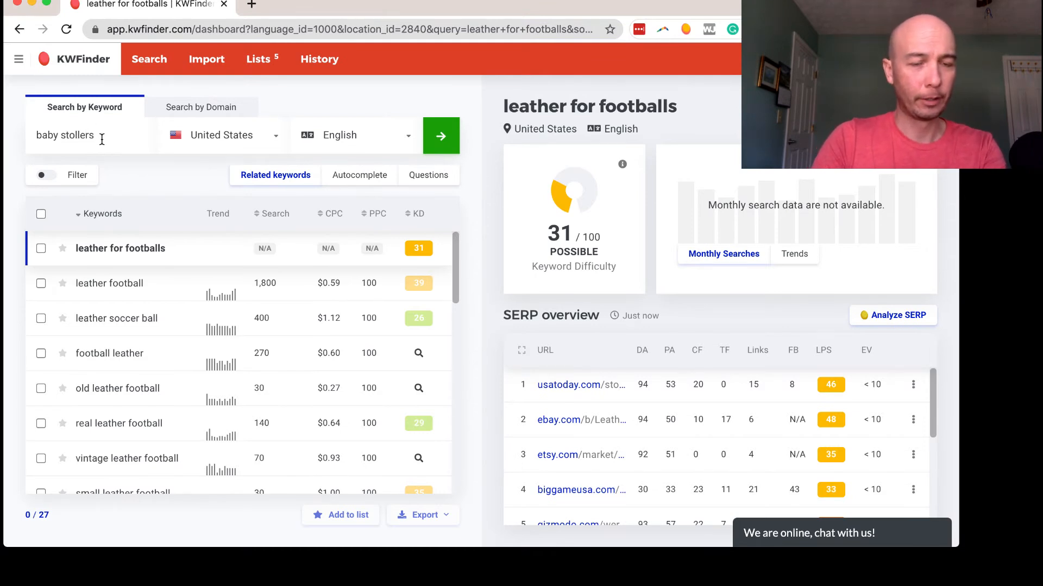
key("Return")
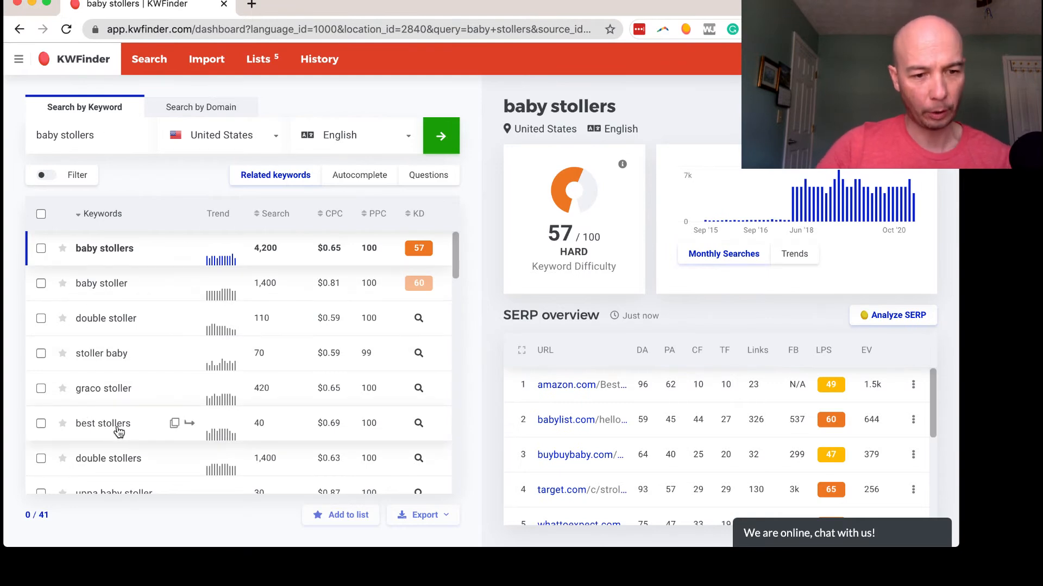
scroll(134, 459, "down", 3)
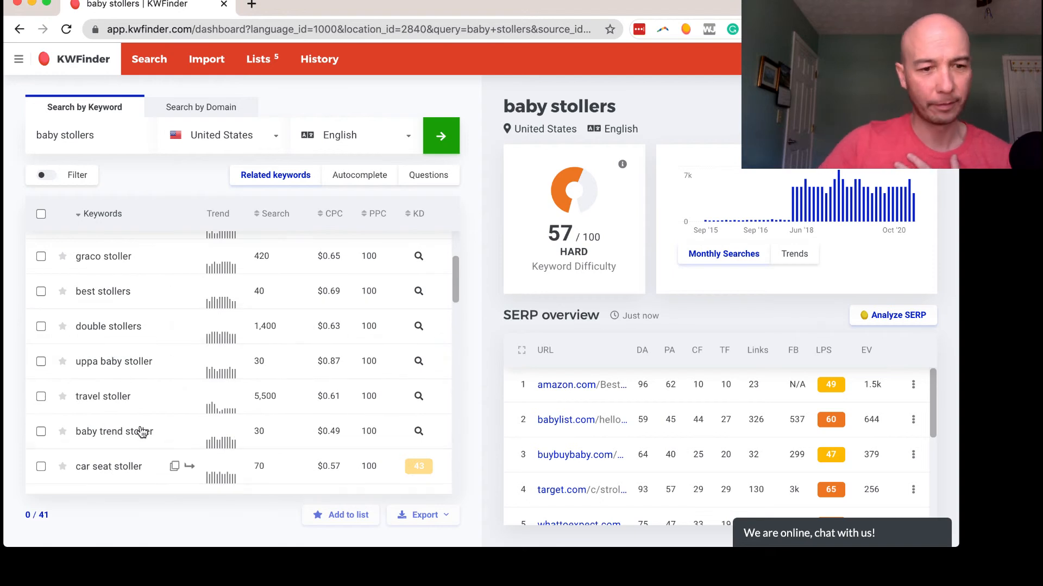
left_click(133, 334)
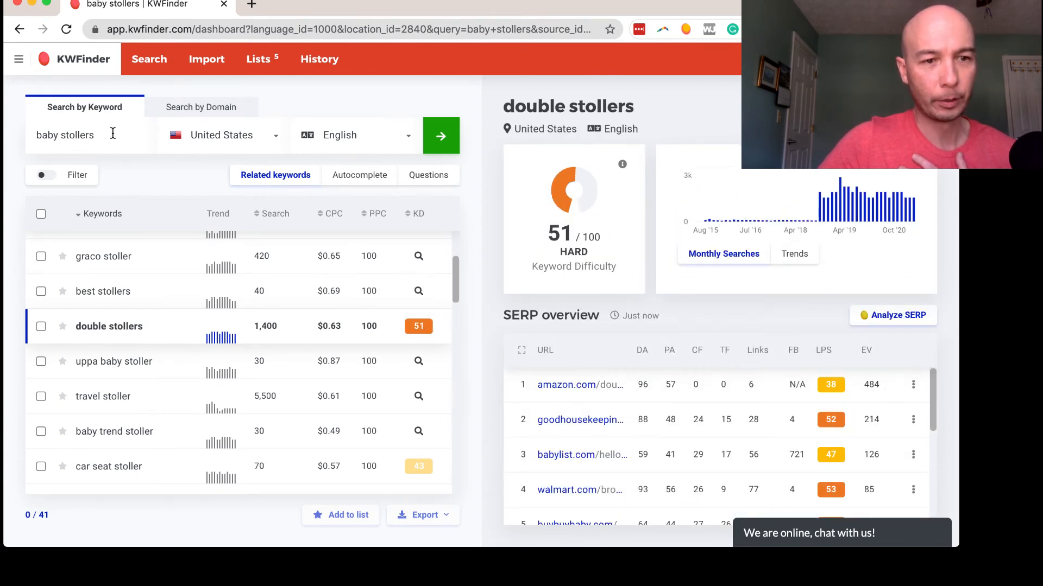
- Shorten the search term to "stollers" and filter the current keywords to those including "best" with a maximum search volume of 500
double_click(51, 136)
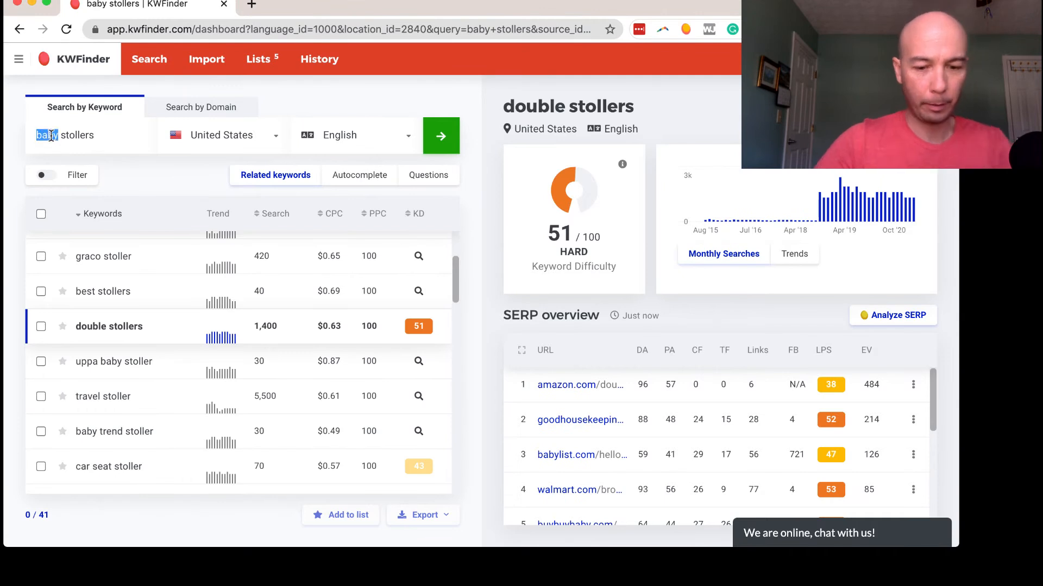
key("BackSpace")
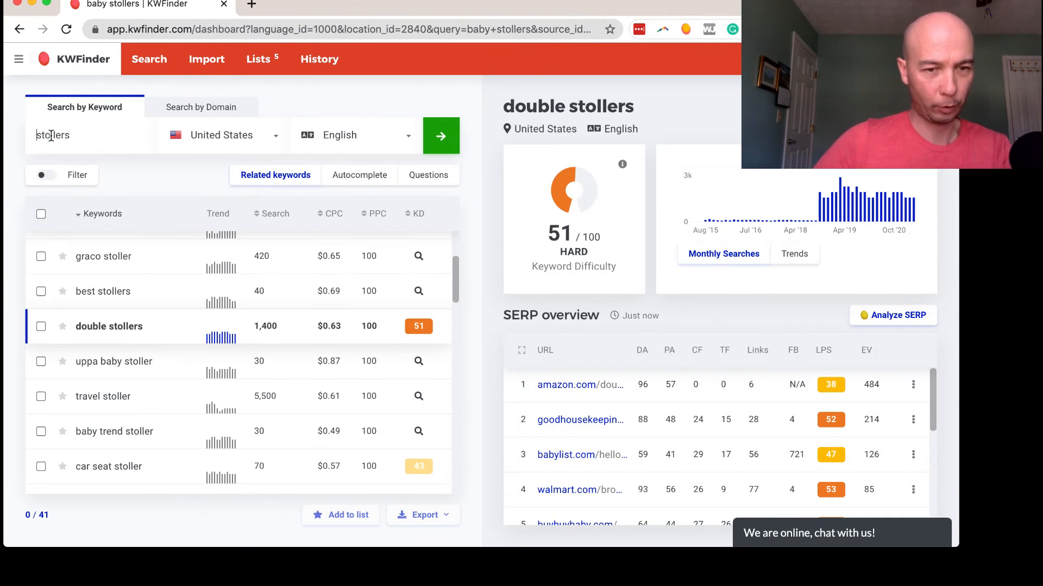
left_click(80, 174)
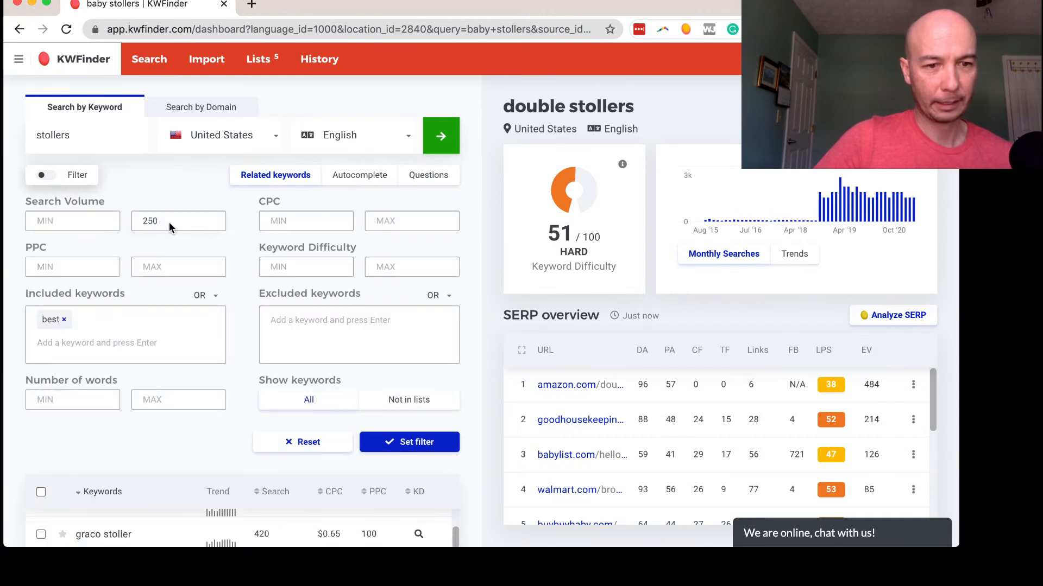
left_click_drag(163, 222, 126, 223)
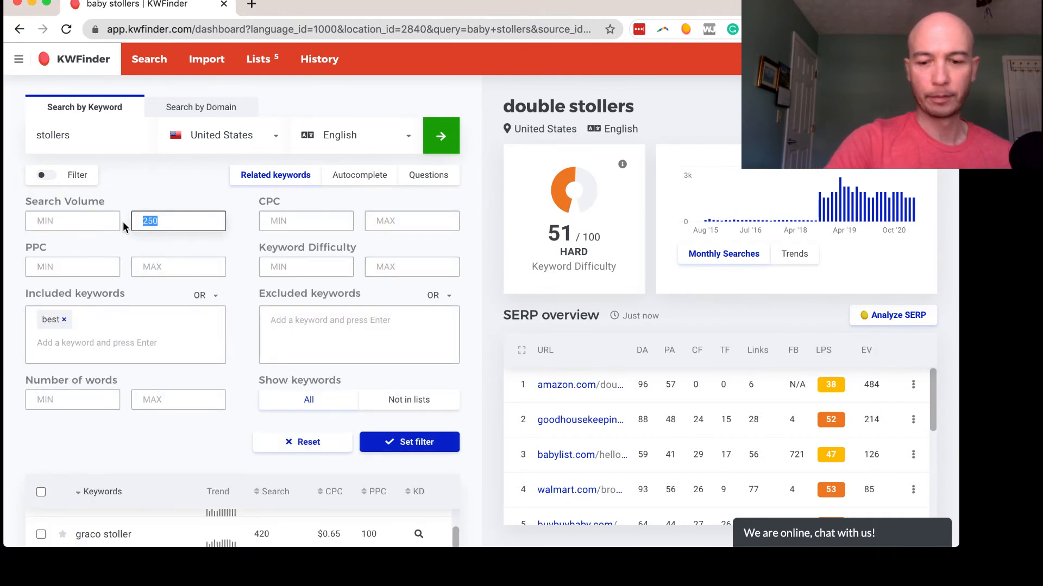
type("500")
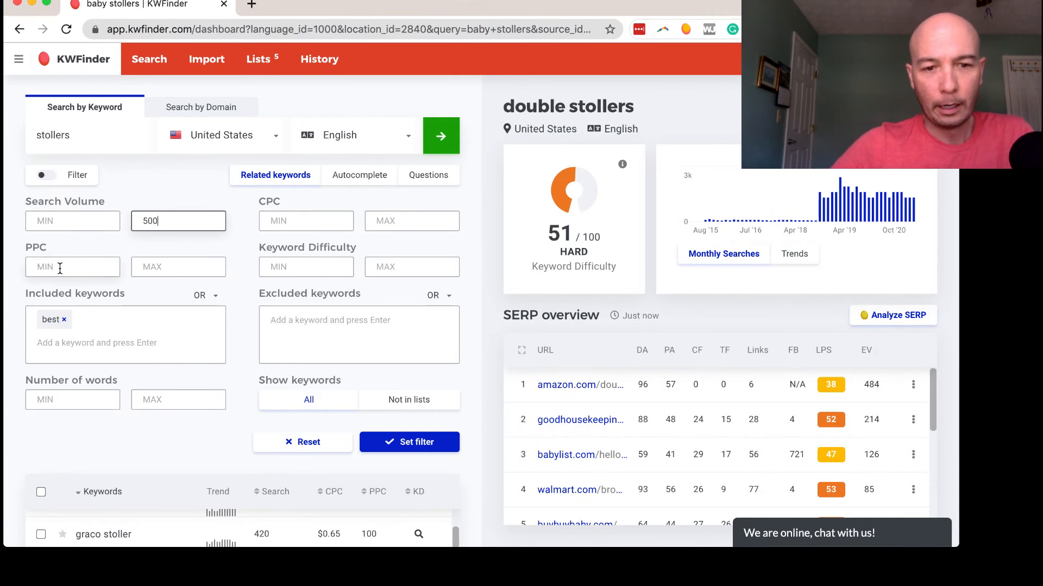
left_click(407, 442)
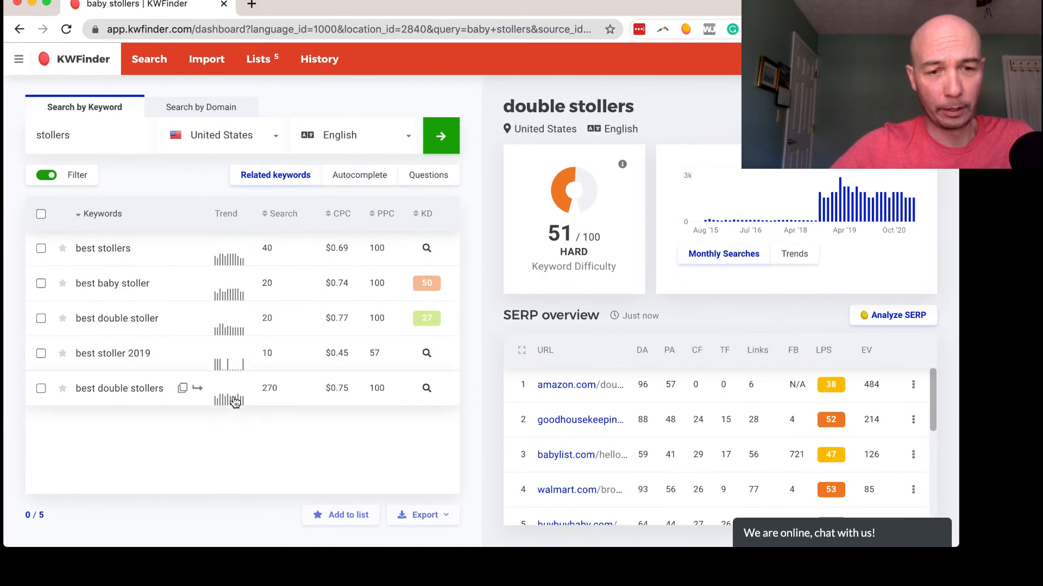
- Search for "stollers" and filter its related keywords by the 500 maximum search volume, without the included keyword "best"
left_click(445, 140)
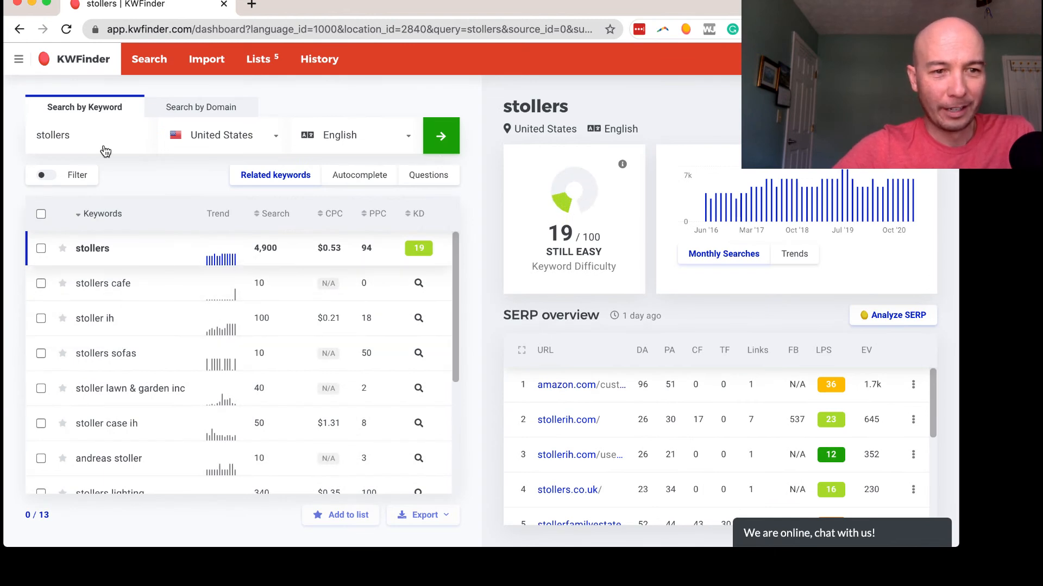
left_click(66, 177)
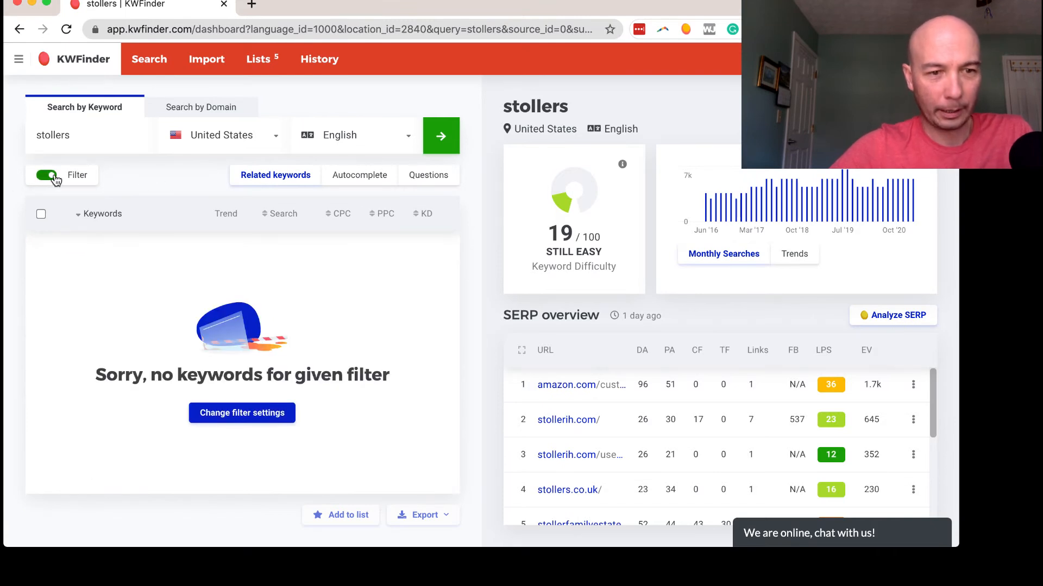
left_click(56, 179)
left_click(80, 176)
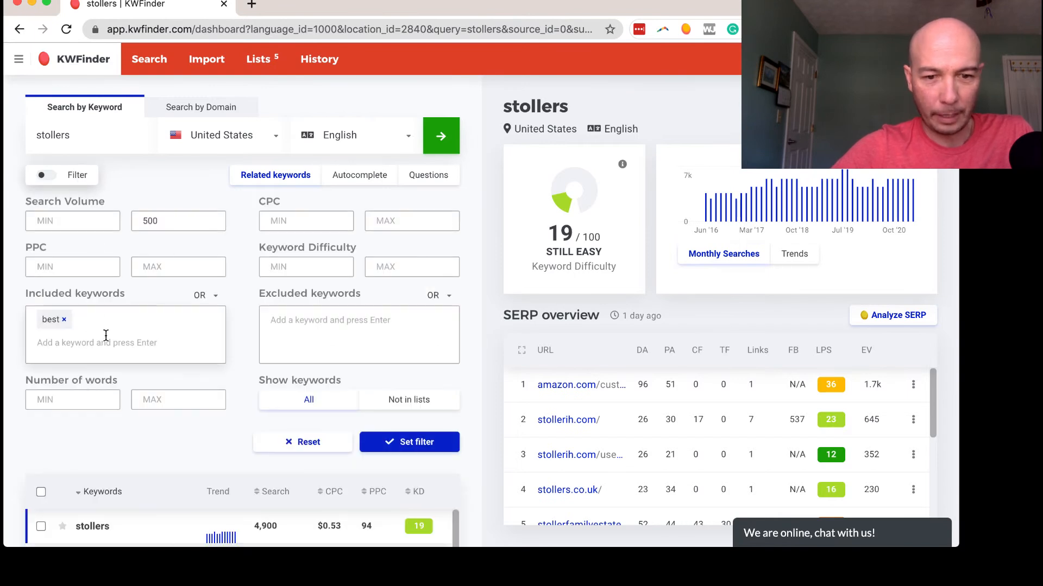
left_click(64, 320)
left_click(417, 445)
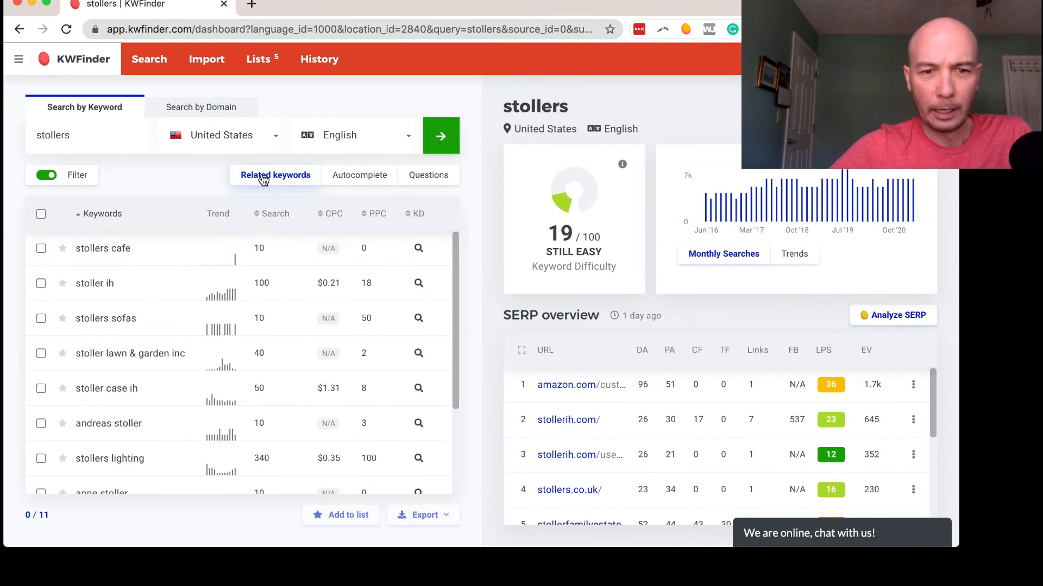
- Reset the keyword filter and search for keyword ideas for "stoller"
left_click(69, 177)
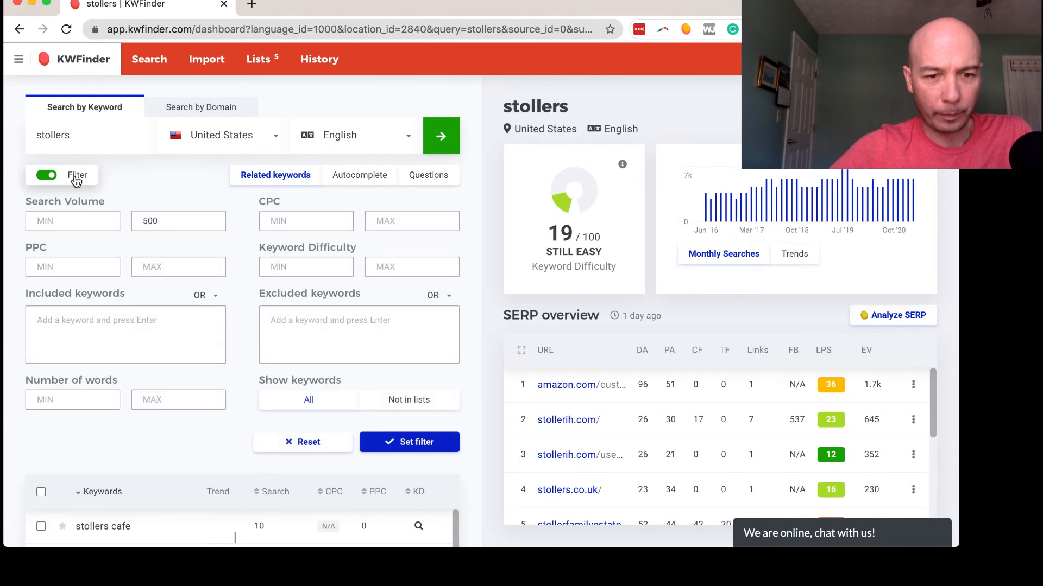
left_click(293, 442)
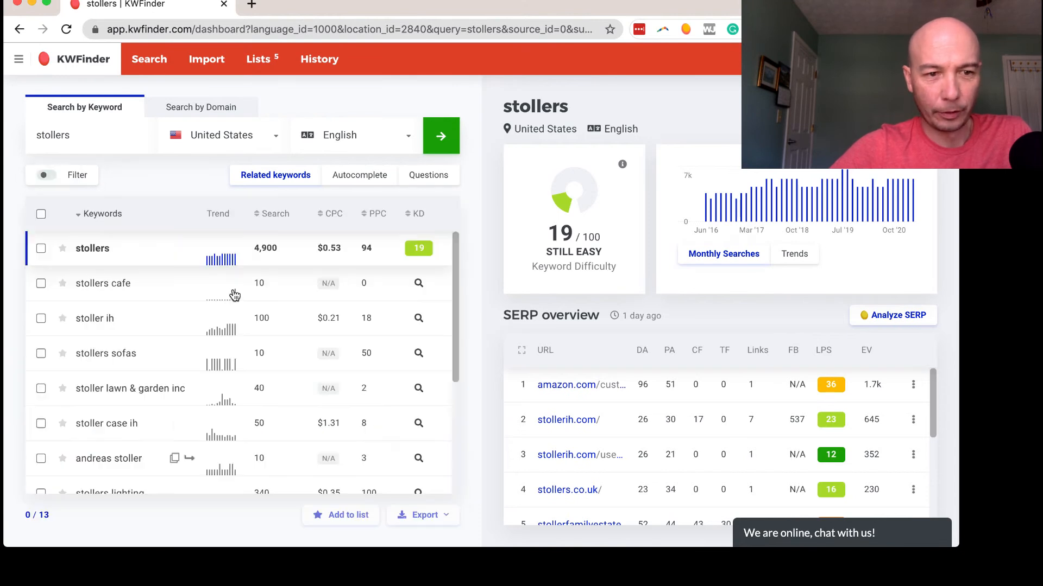
left_click(452, 138)
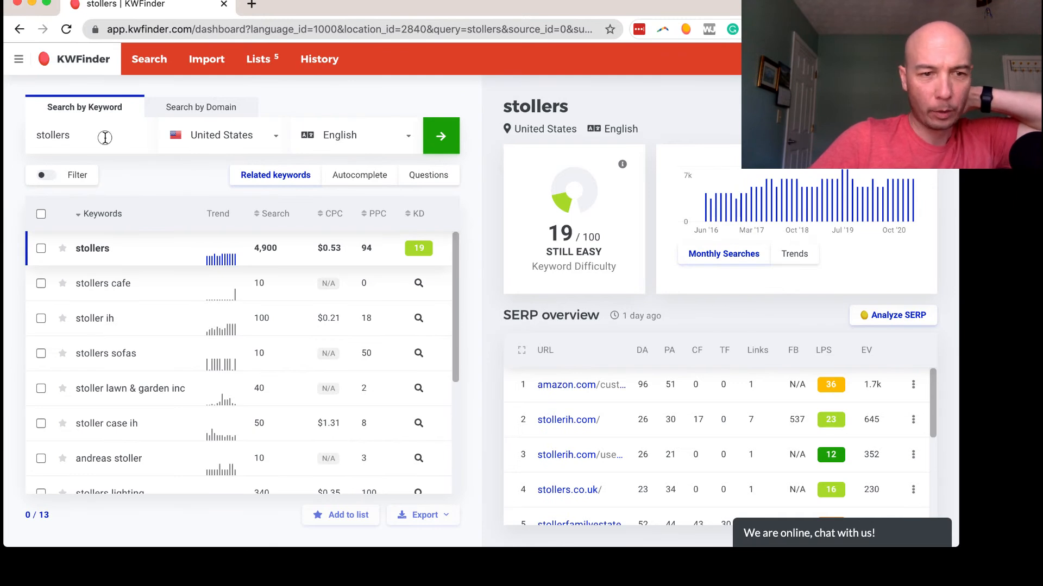
key("BackSpace")
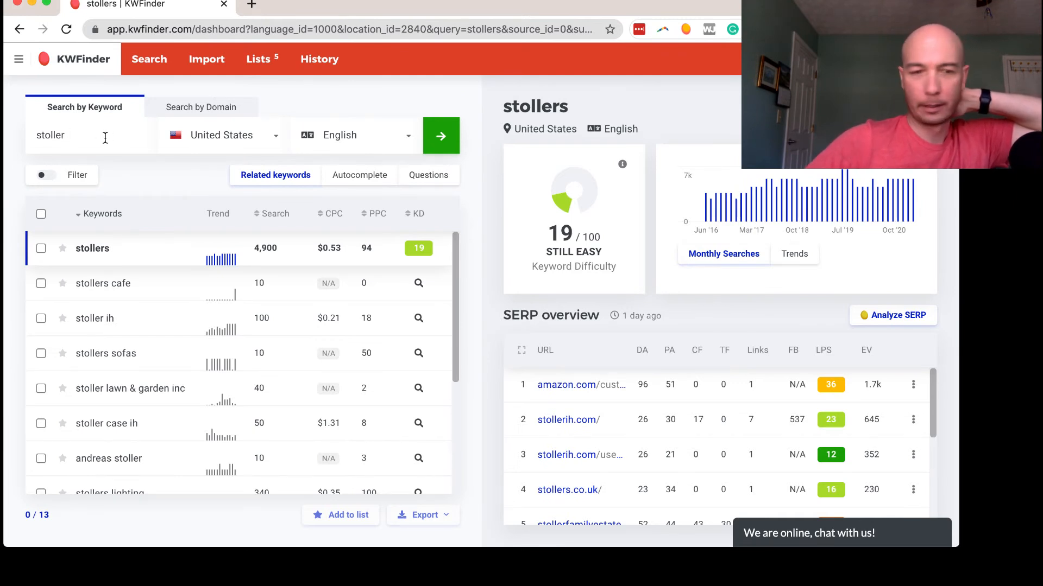
key("Return")
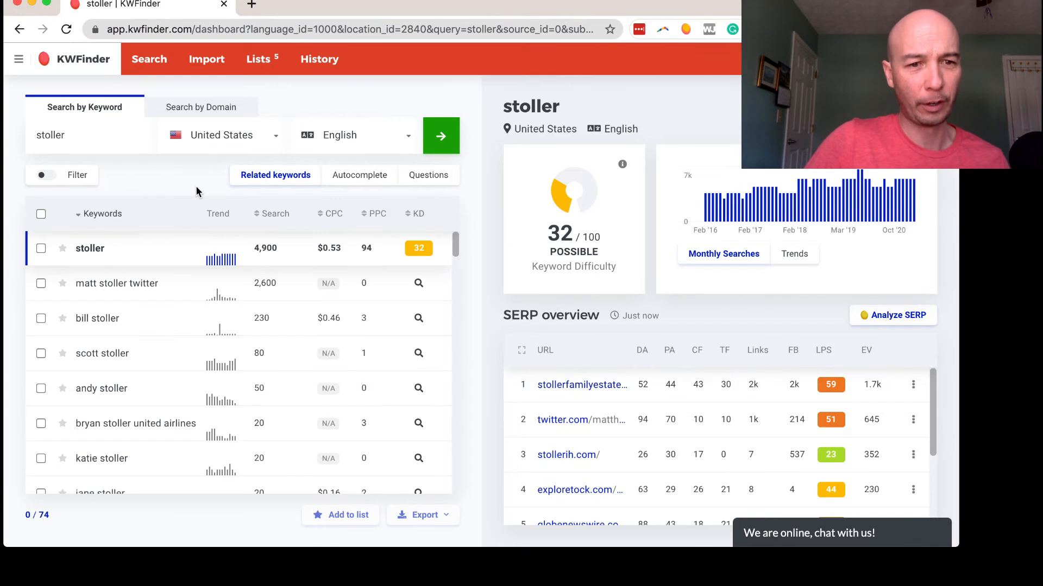
- Search for keyword ideas for "baby stoller" in the United States and English
left_click(79, 132)
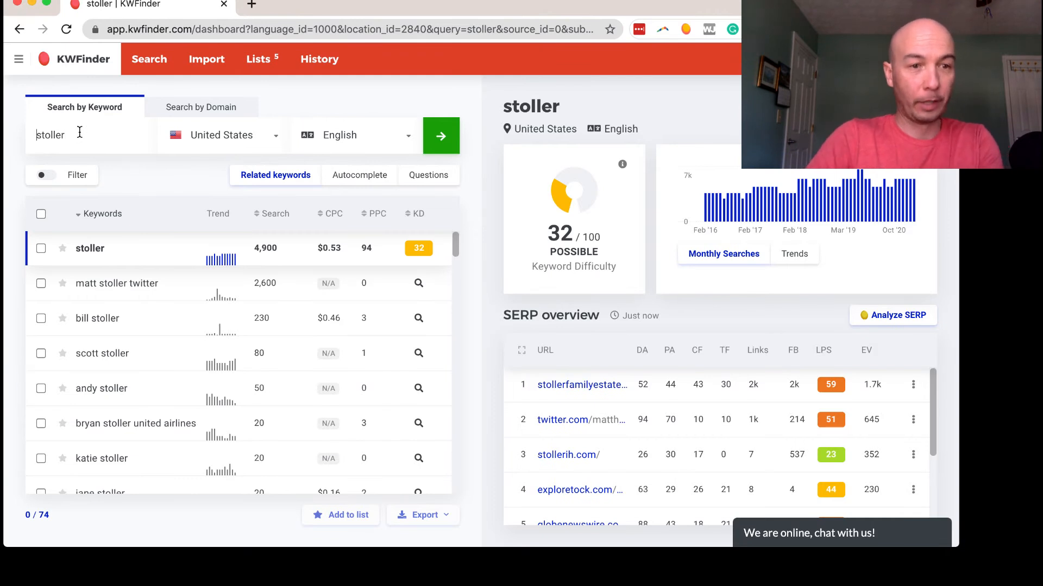
key("Home")
type("baby")
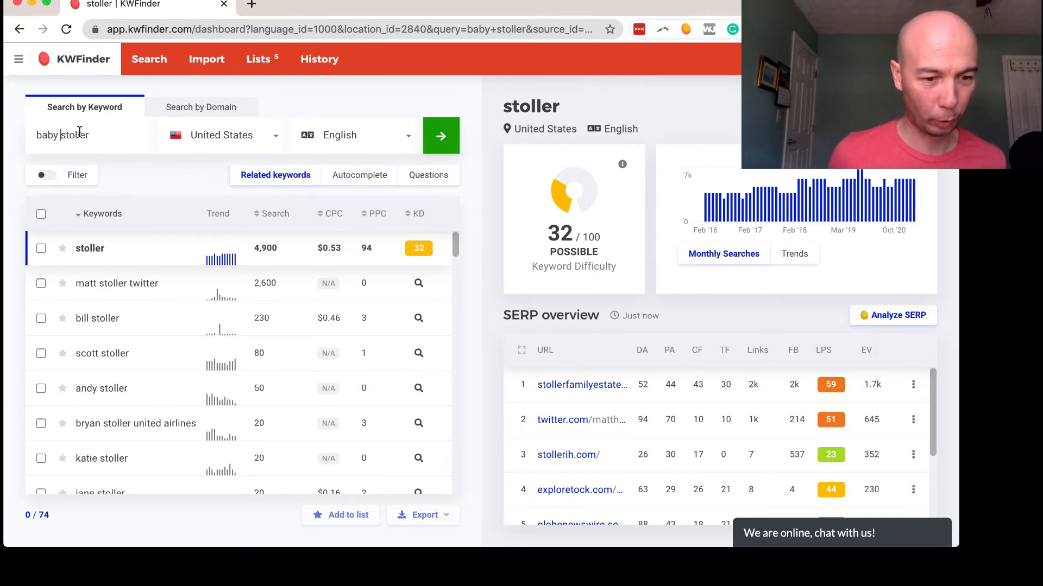
key("Return")
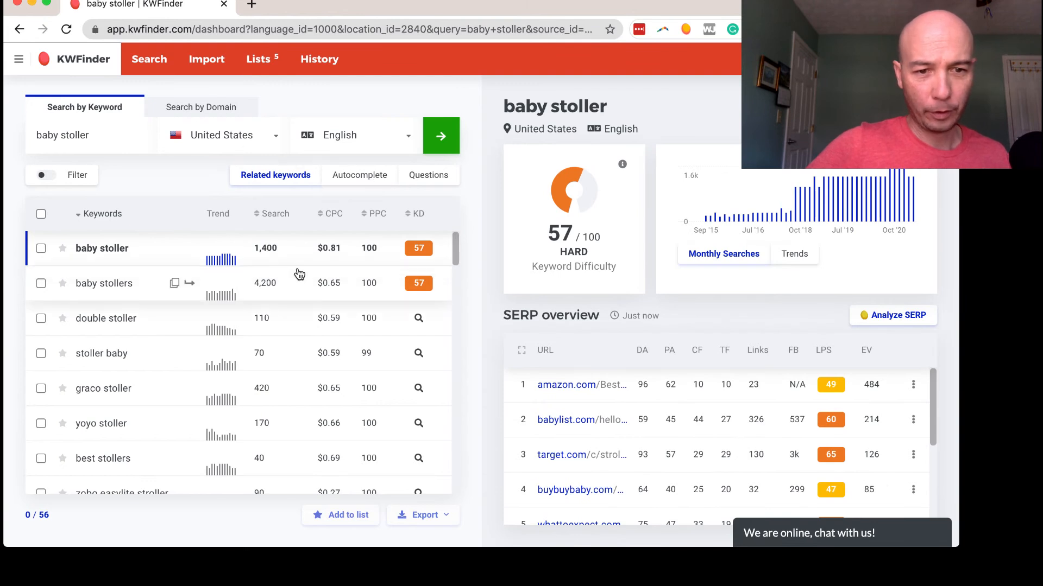
- Sort the related keywords by highest search volume and load the metrics for "best double stollers" and "jogger stoller"
left_click(272, 213)
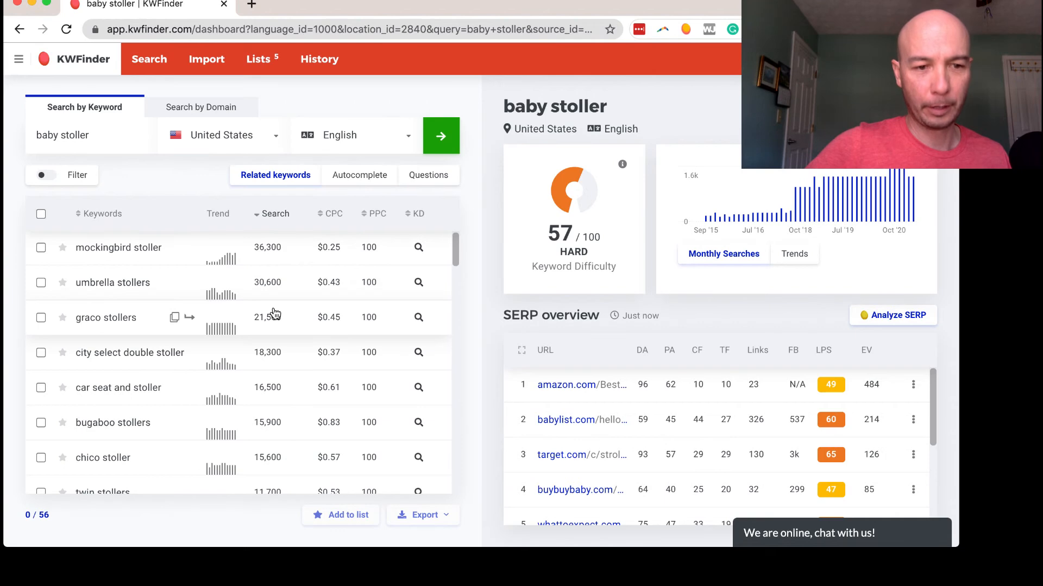
scroll(274, 314, "down", 6)
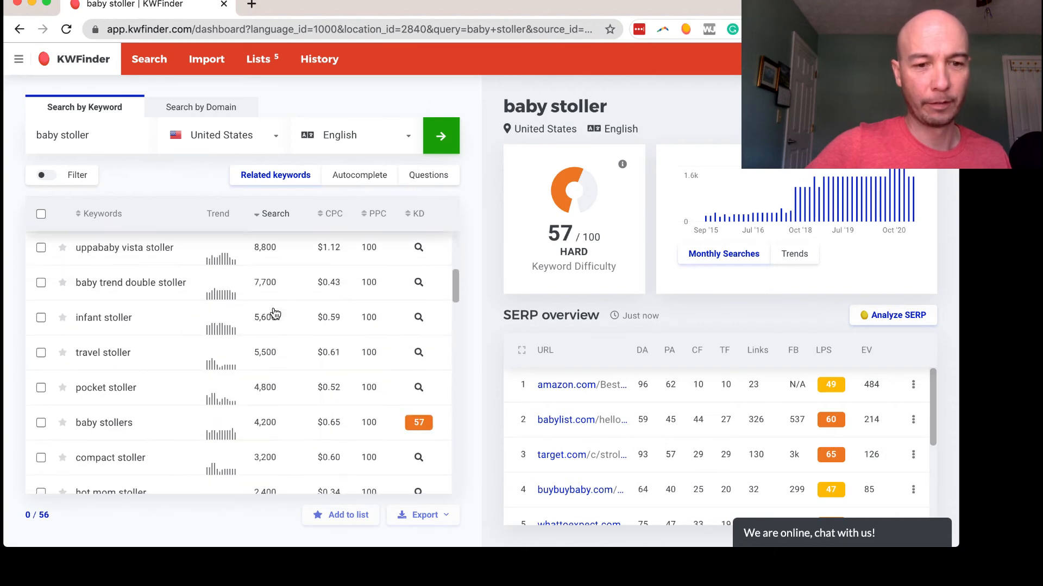
scroll(276, 315, "down", 7)
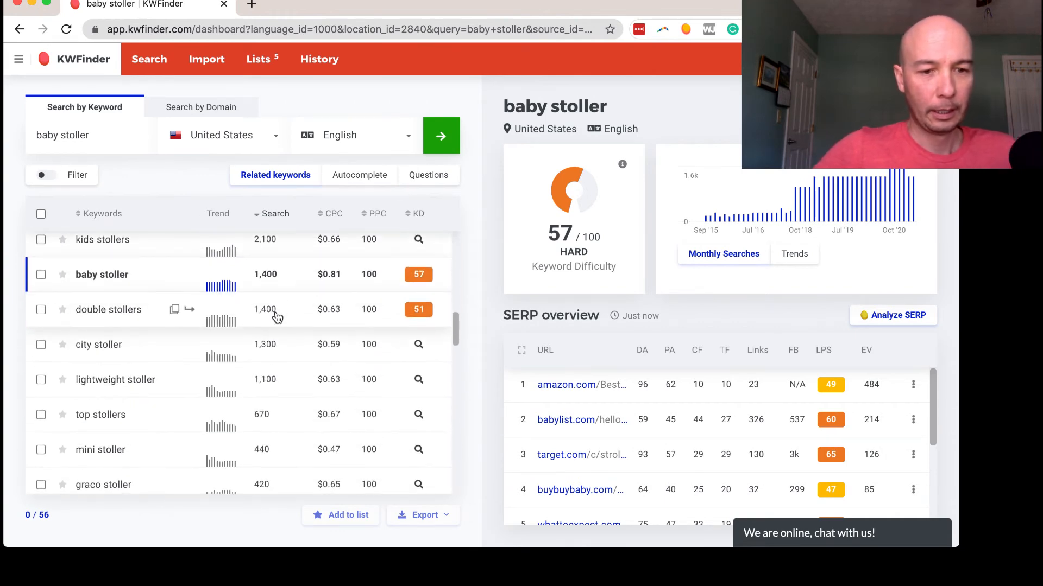
scroll(277, 317, "down", 3)
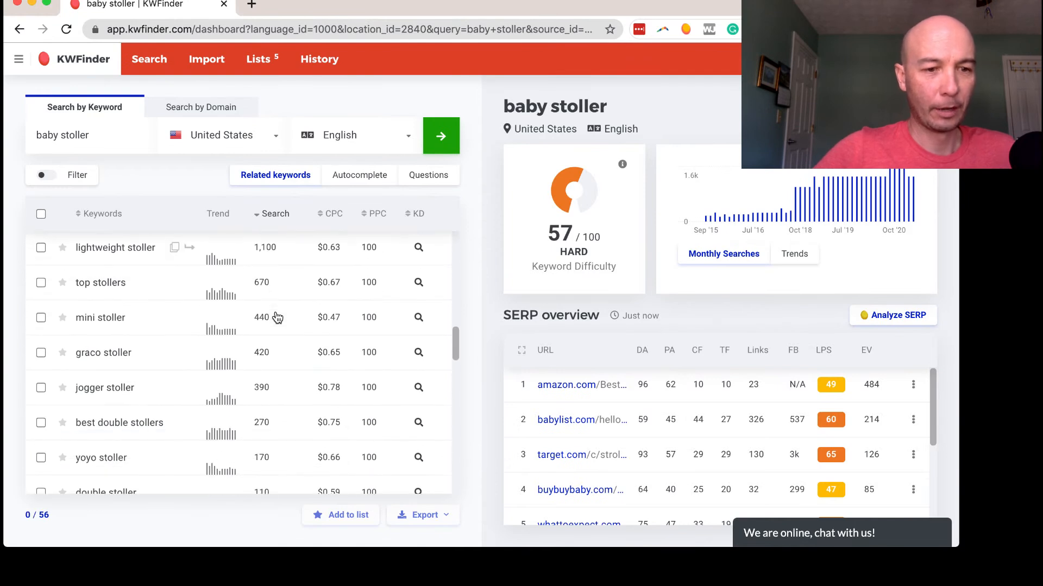
scroll(277, 318, "down", 2)
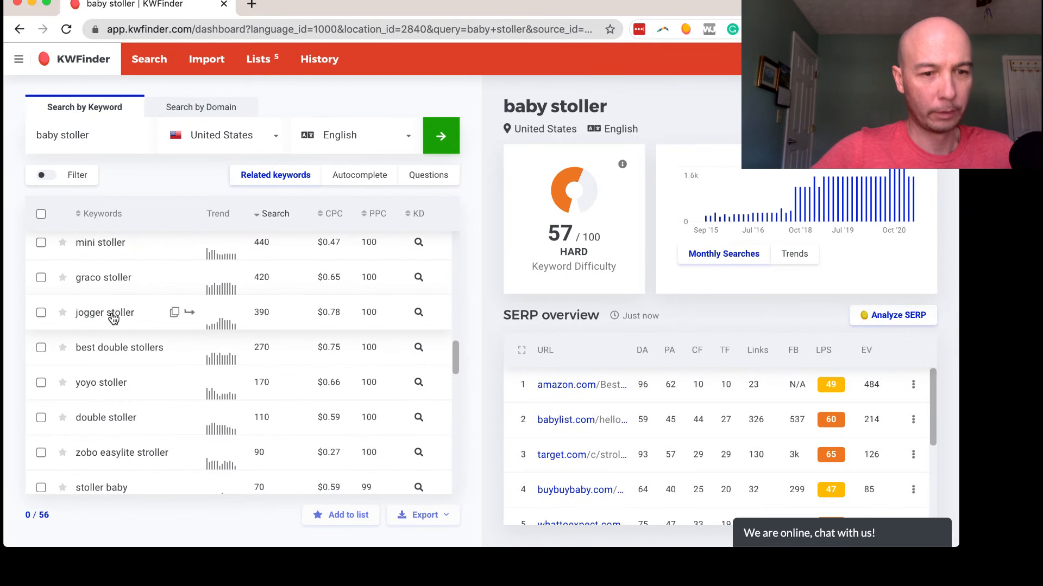
left_click(114, 354)
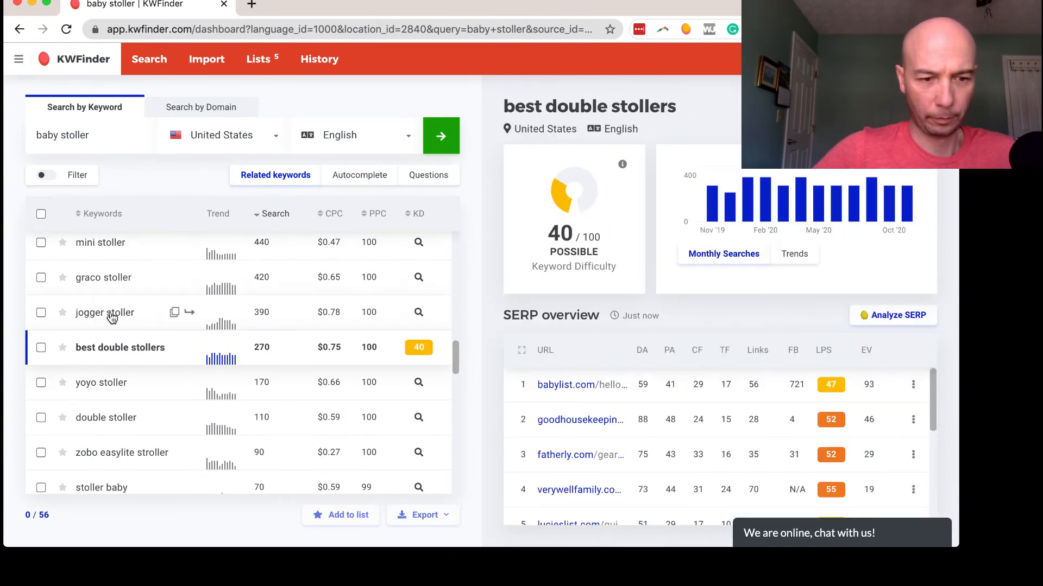
left_click(111, 318)
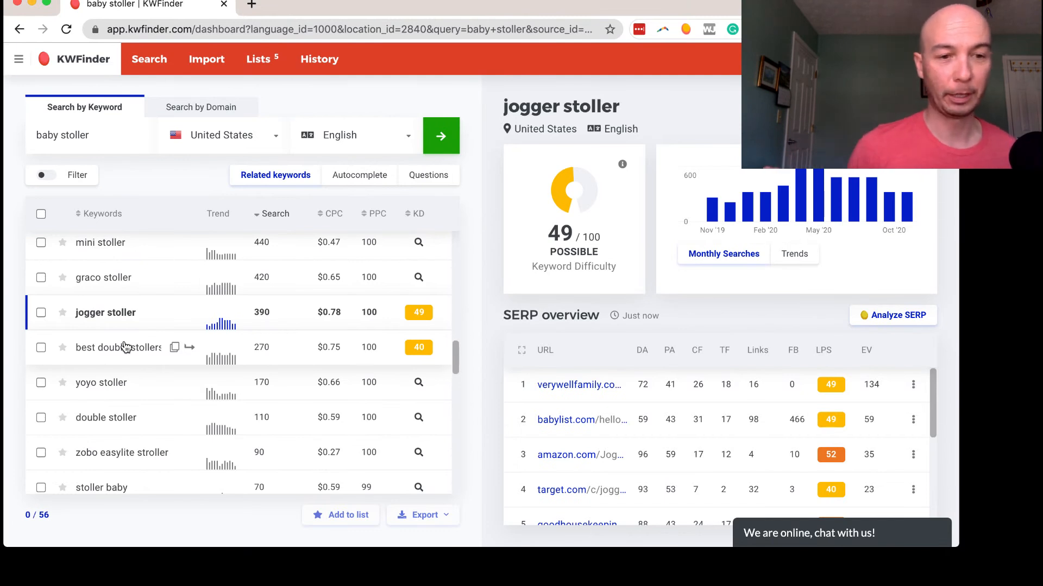
- Look through the lower-volume related keywords and load the metrics for "best jogging stoller"
scroll(125, 348, "down", 3)
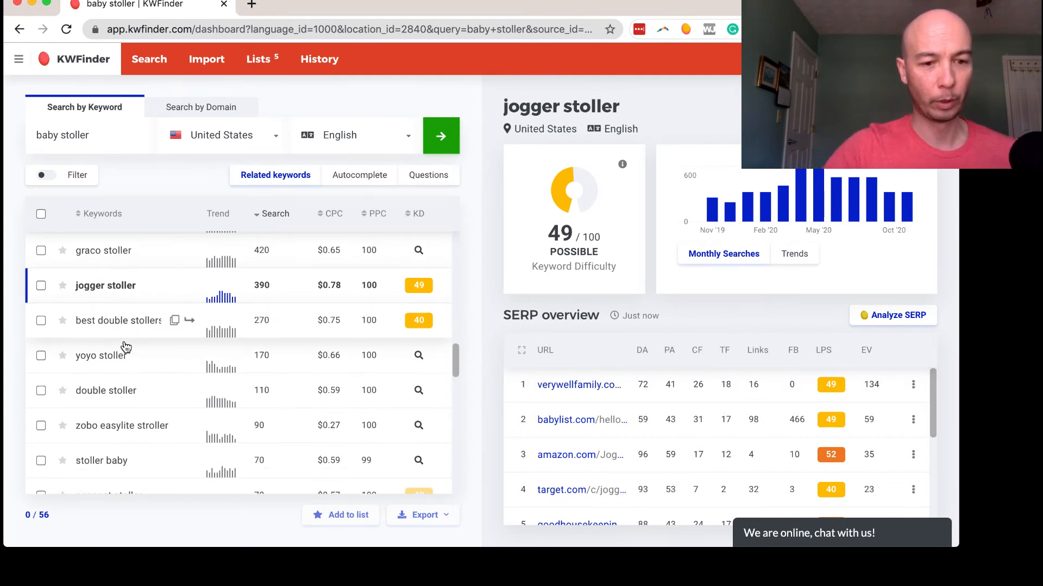
scroll(125, 346, "down", 1)
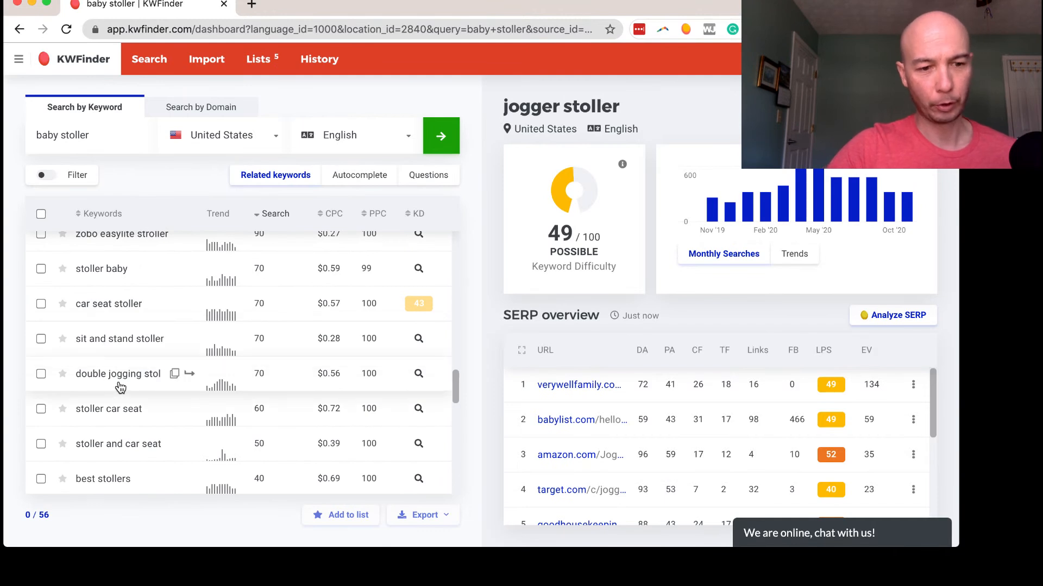
scroll(114, 389, "down", 2)
scroll(163, 429, "down", 4)
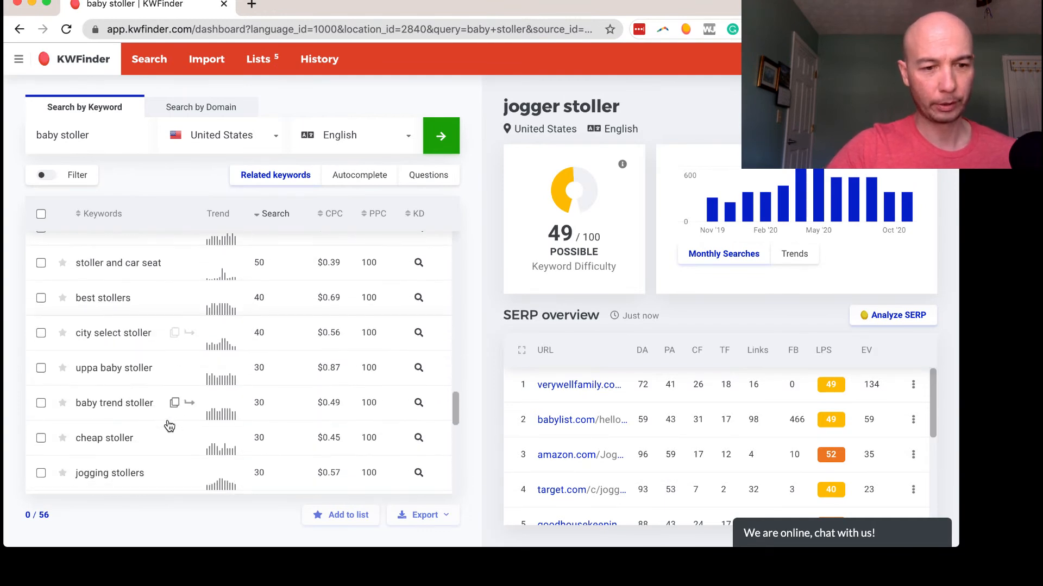
scroll(162, 440, "down", 1)
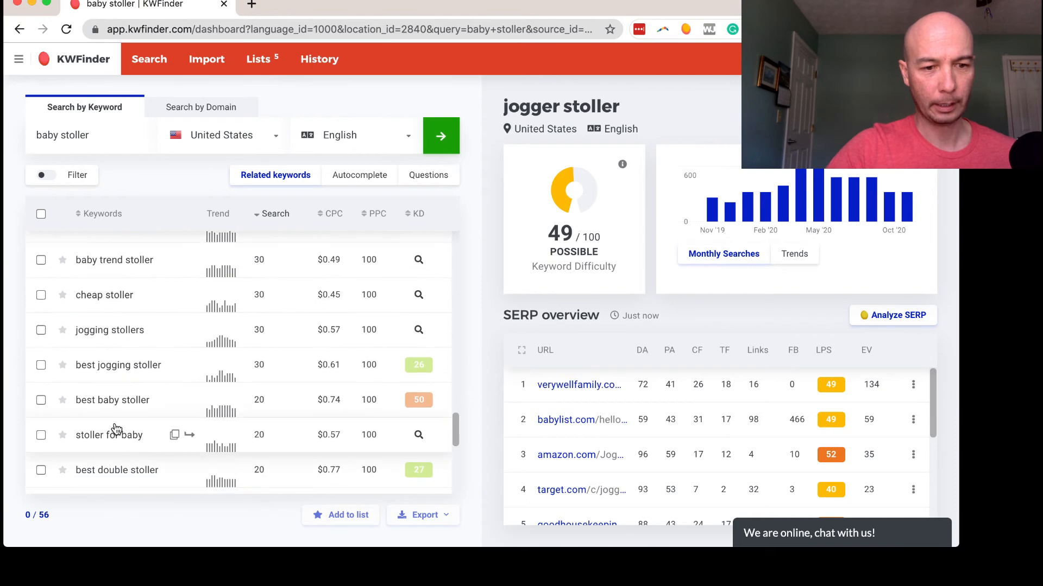
left_click(116, 374)
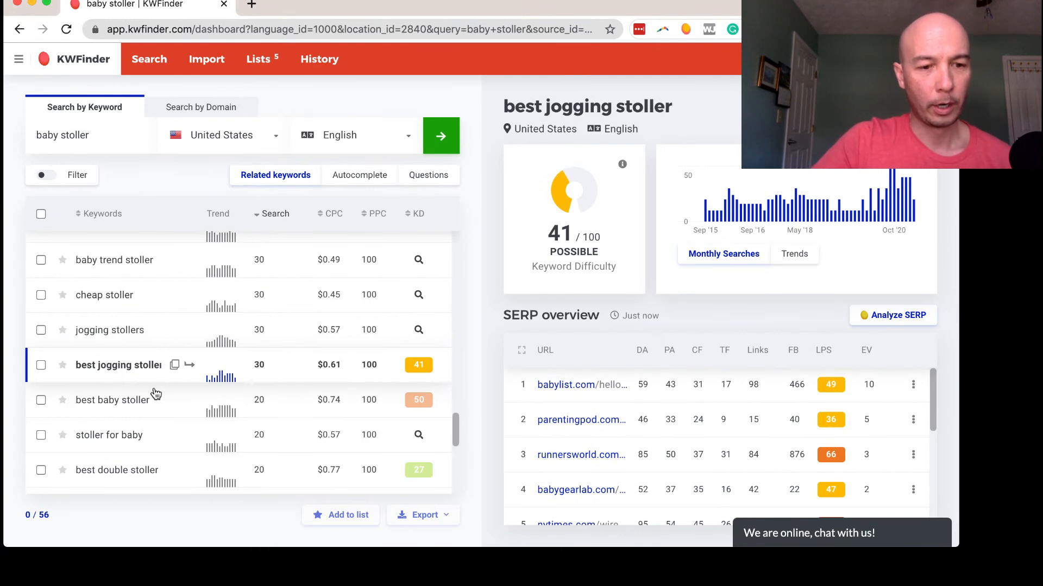
- Load the updated difficulty and SERP overview for the related keyword "best baby stoller"
scroll(119, 438, "down", 3)
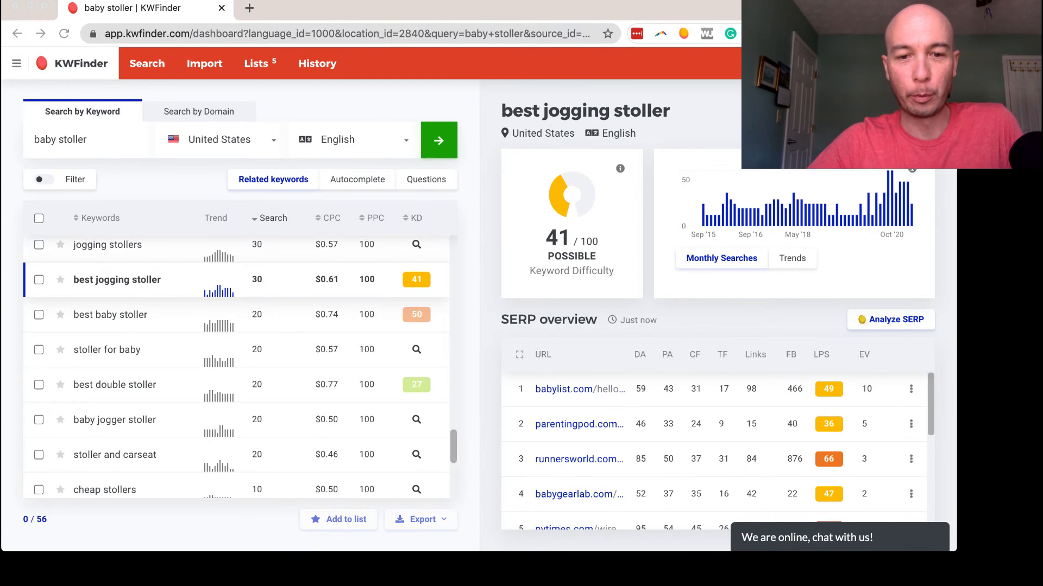
left_click(495, 442)
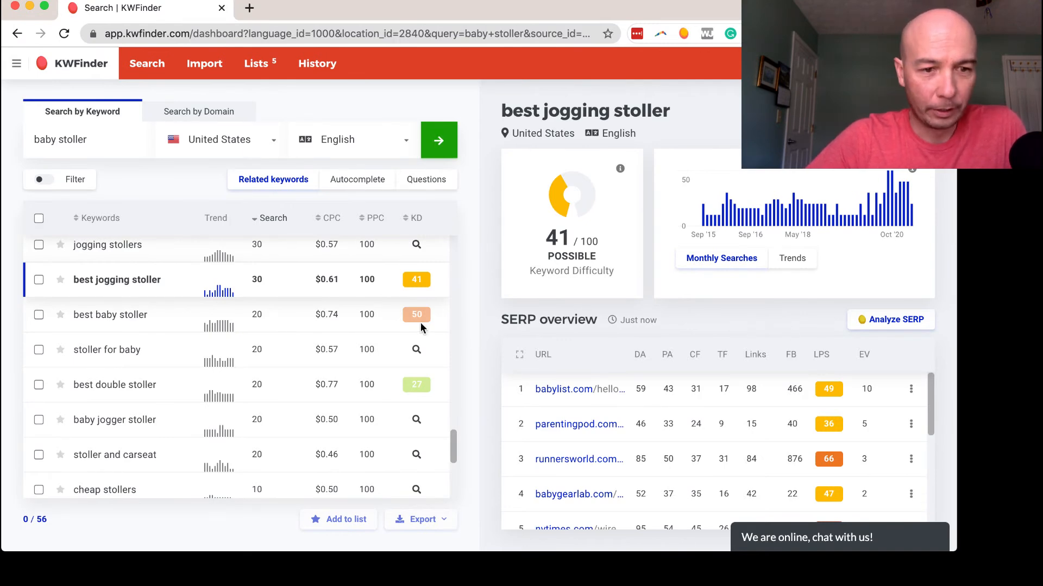
left_click(111, 320)
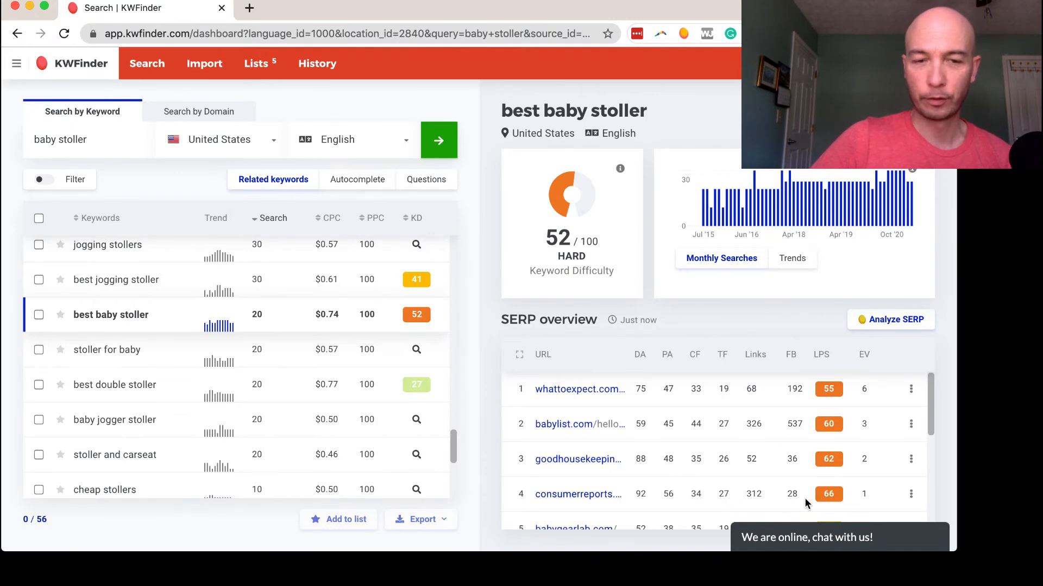
- Search for keyword ideas for "best stroller" in the United States and English
double_click(43, 140)
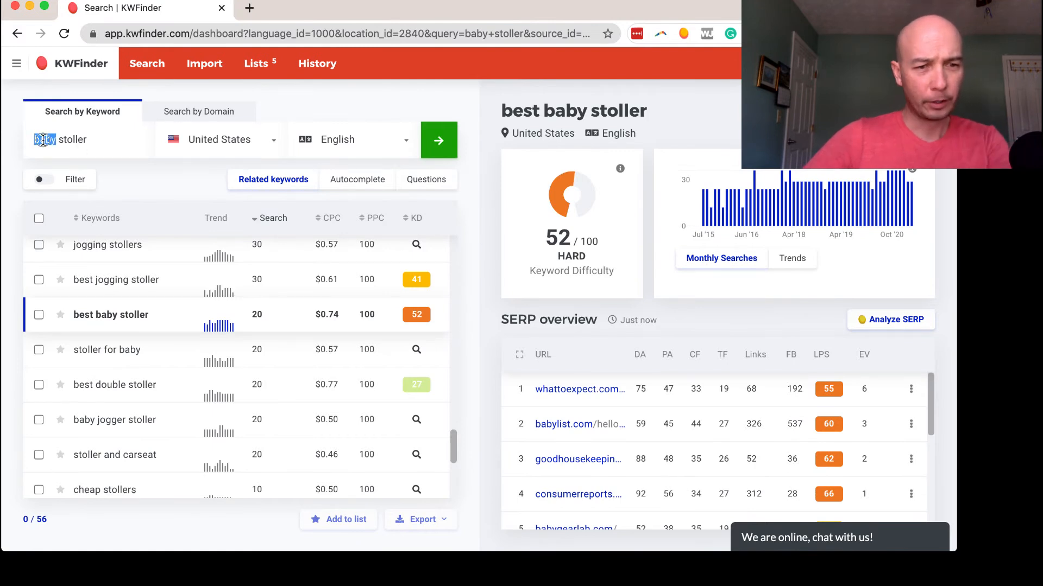
key("BackSpace")
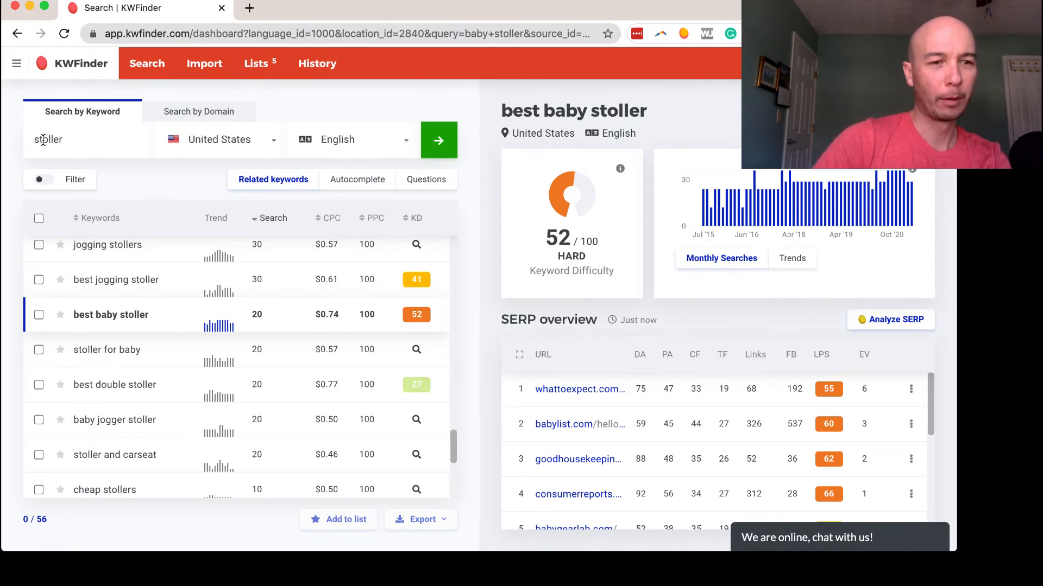
type("r")
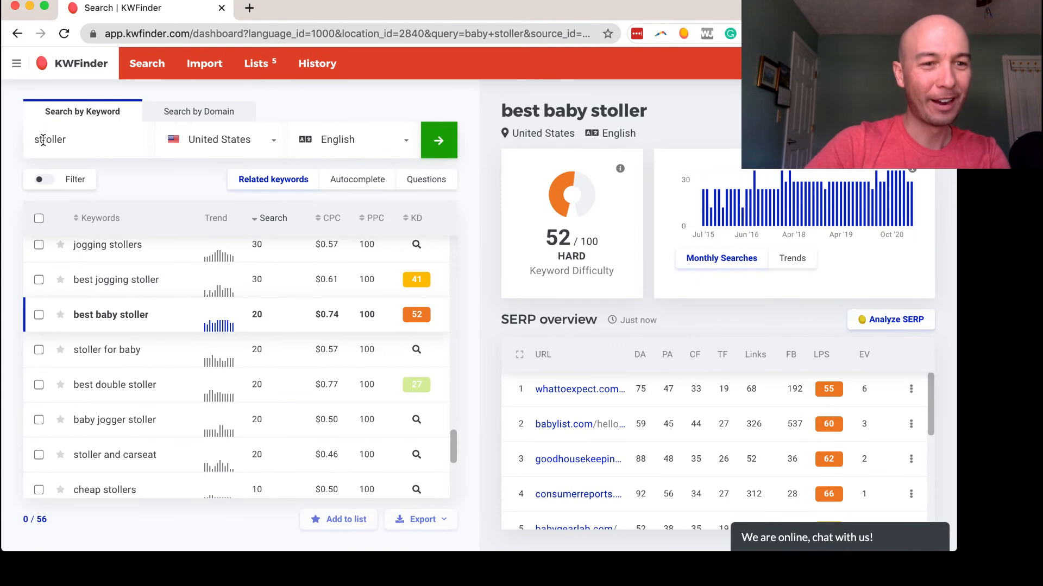
left_click(42, 141)
type("best")
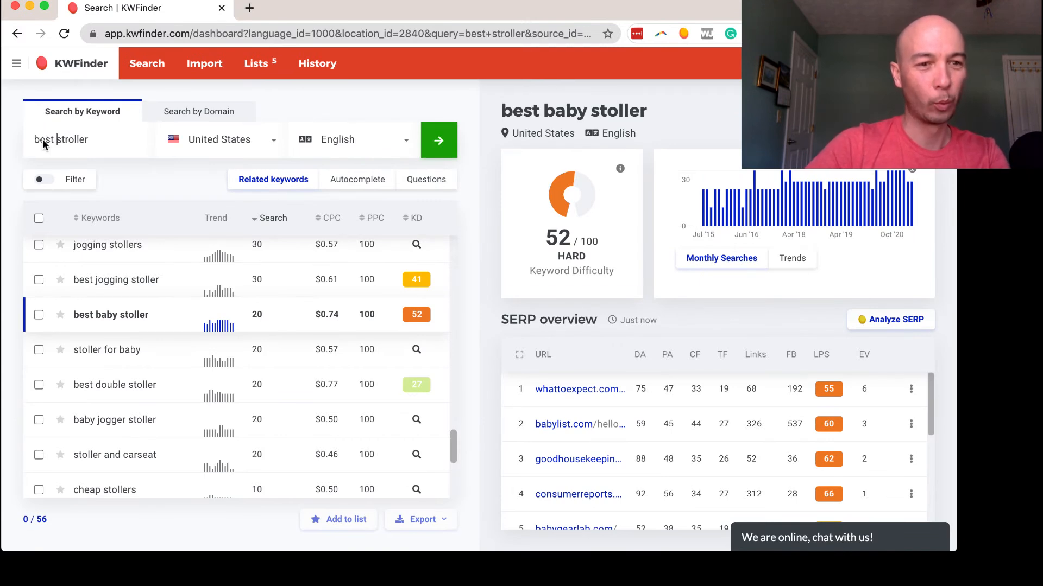
key("Return")
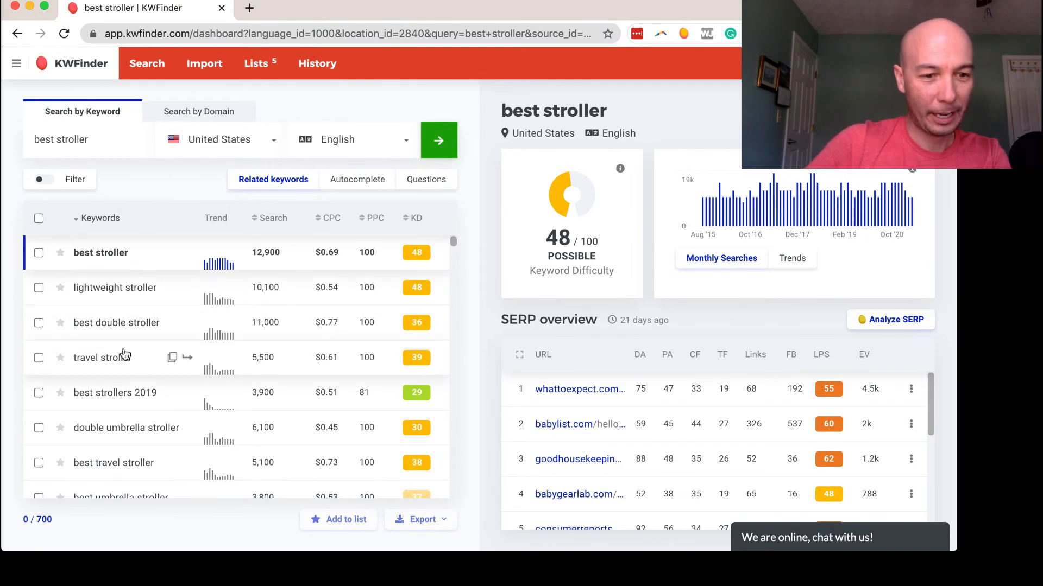
- Look through the related keywords for "best stroller", comparing search volume and keyword difficulty
scroll(141, 375, "down", 3)
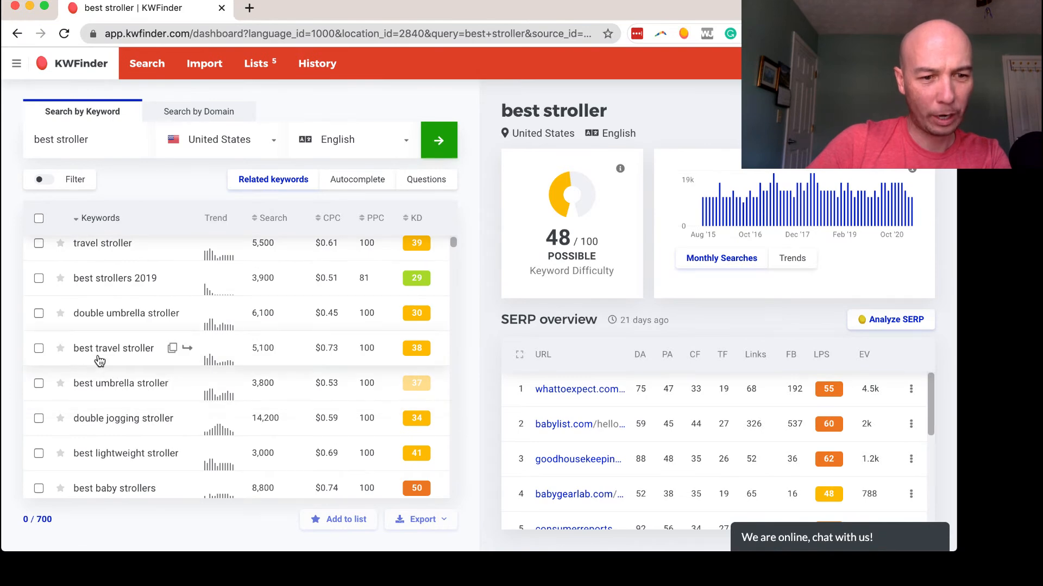
scroll(115, 362, "down", 5)
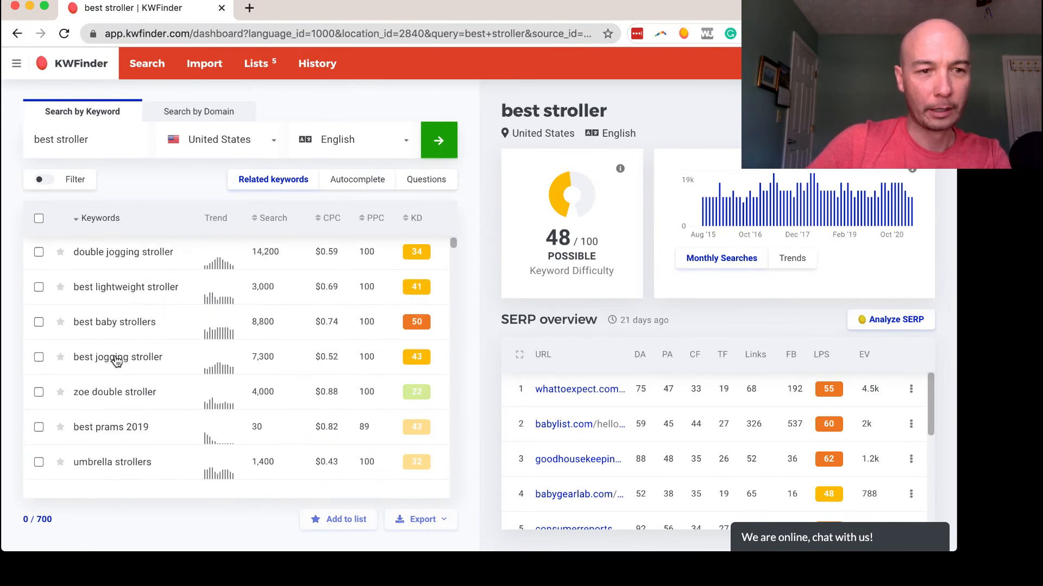
scroll(115, 361, "down", 6)
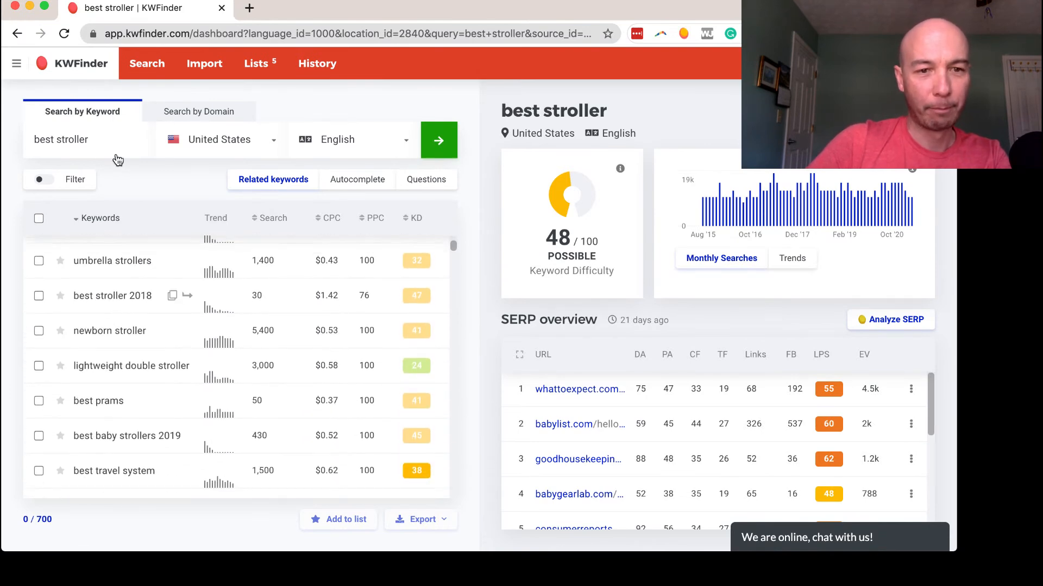
- Show the autocomplete keyword ideas and load the metrics for "best stroller accessories" and "best stroller all terrain"
left_click(358, 185)
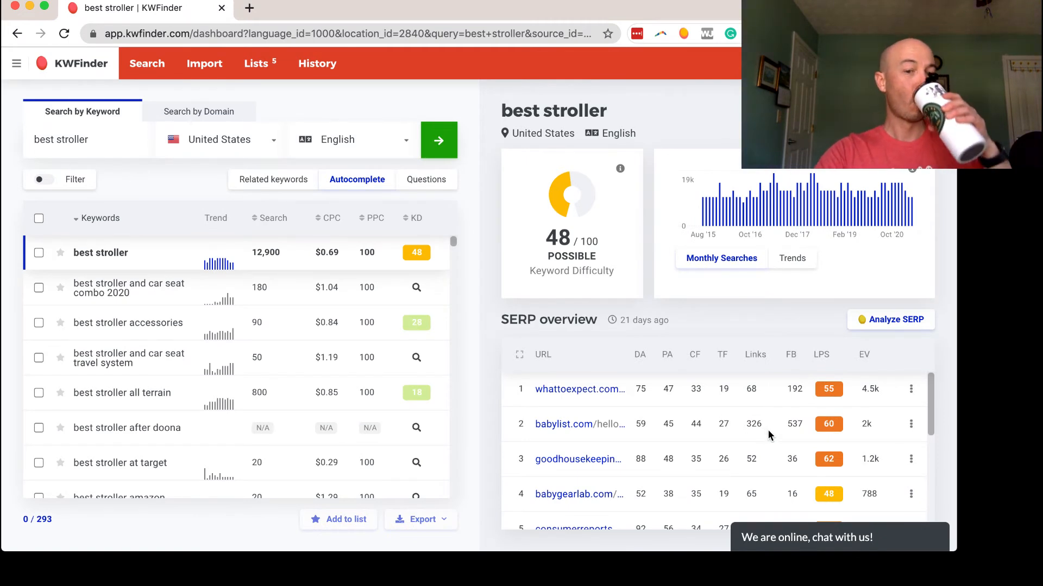
left_click(149, 326)
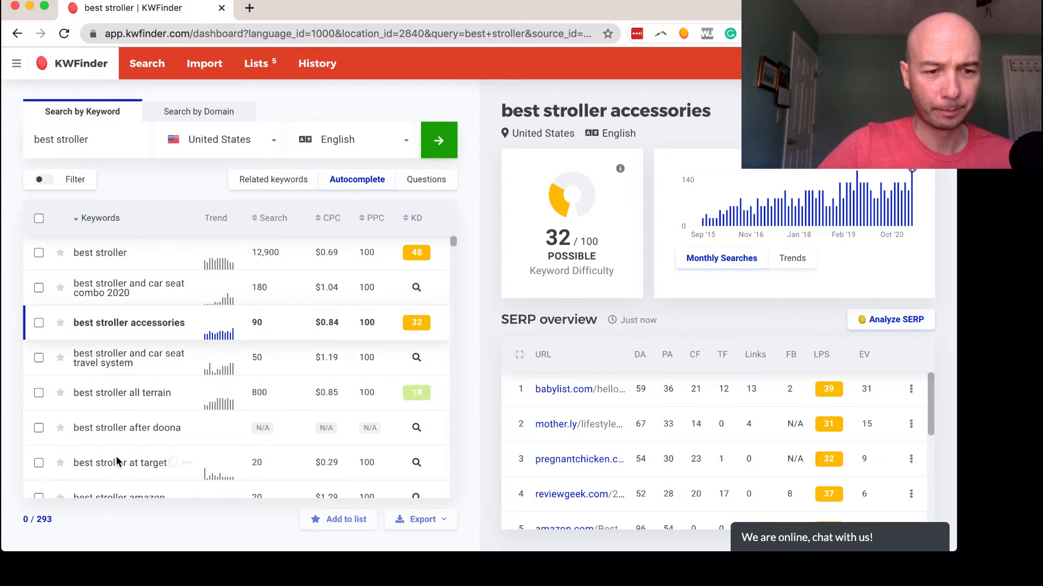
left_click(117, 402)
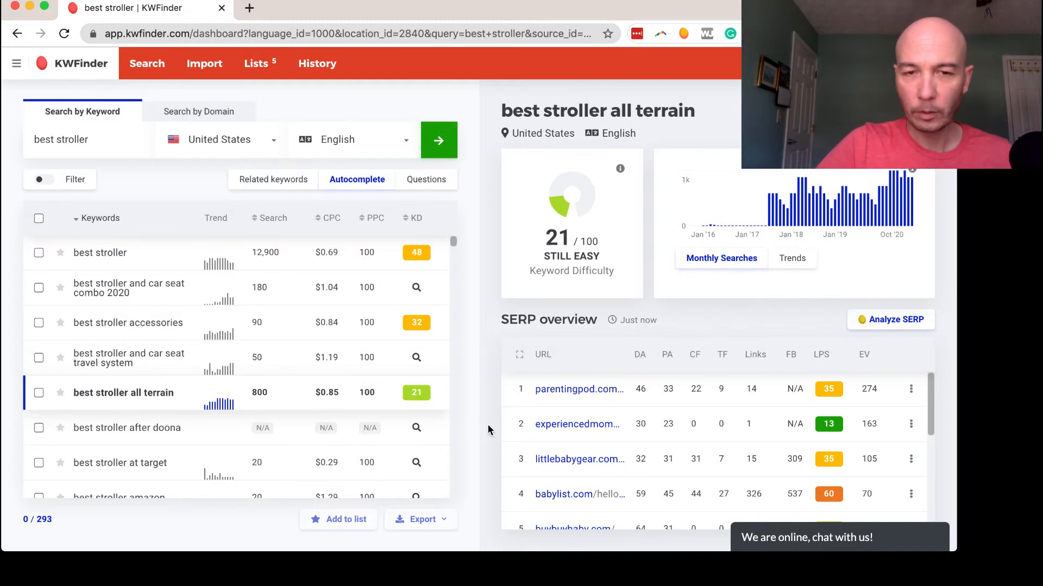
- Examine the authority and link metrics of the ten ranking pages for "best stroller all terrain"
scroll(551, 435, "down", 2)
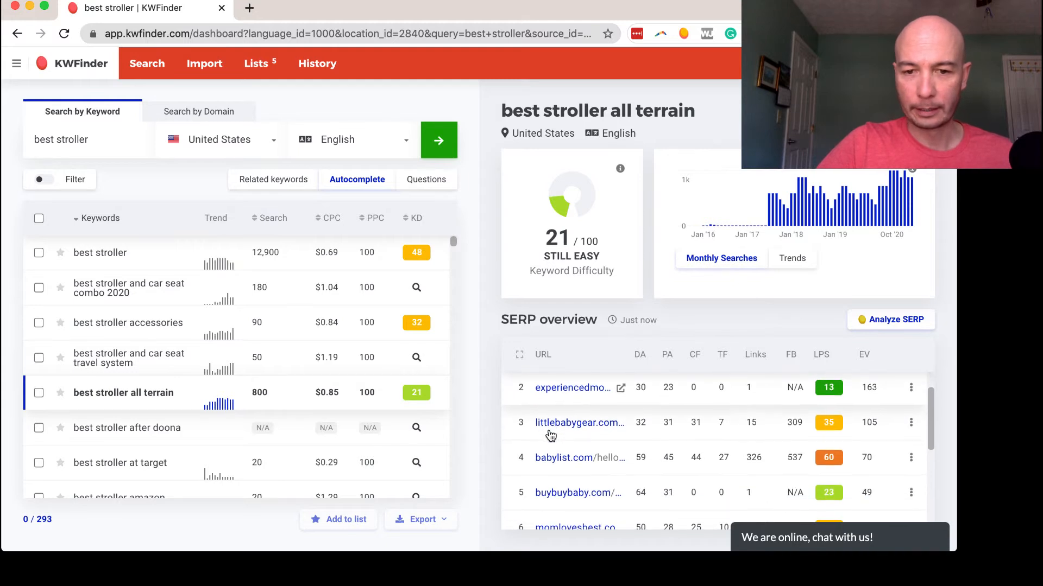
scroll(551, 436, "down", 3)
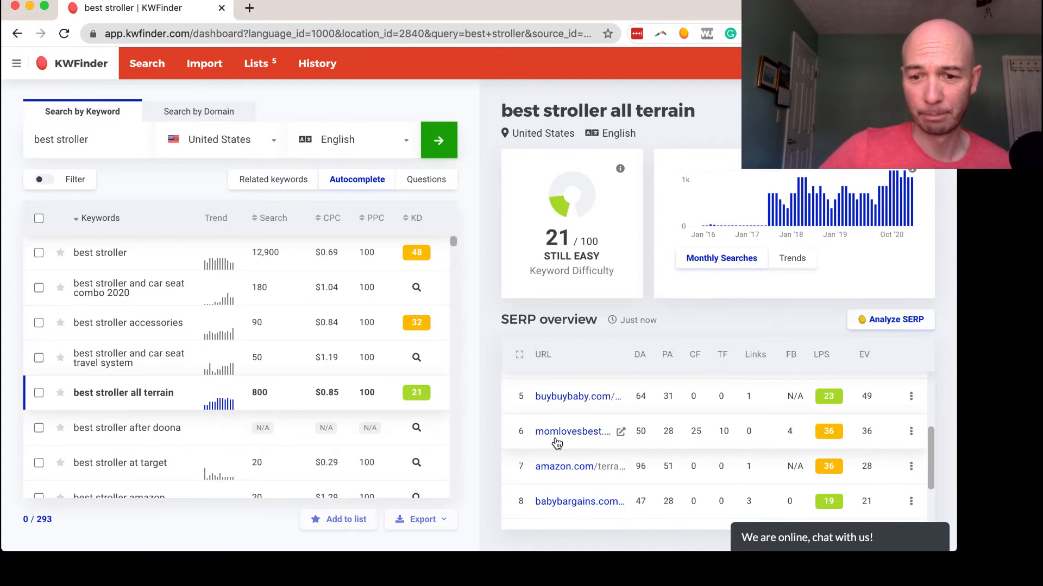
scroll(556, 444, "down", 3)
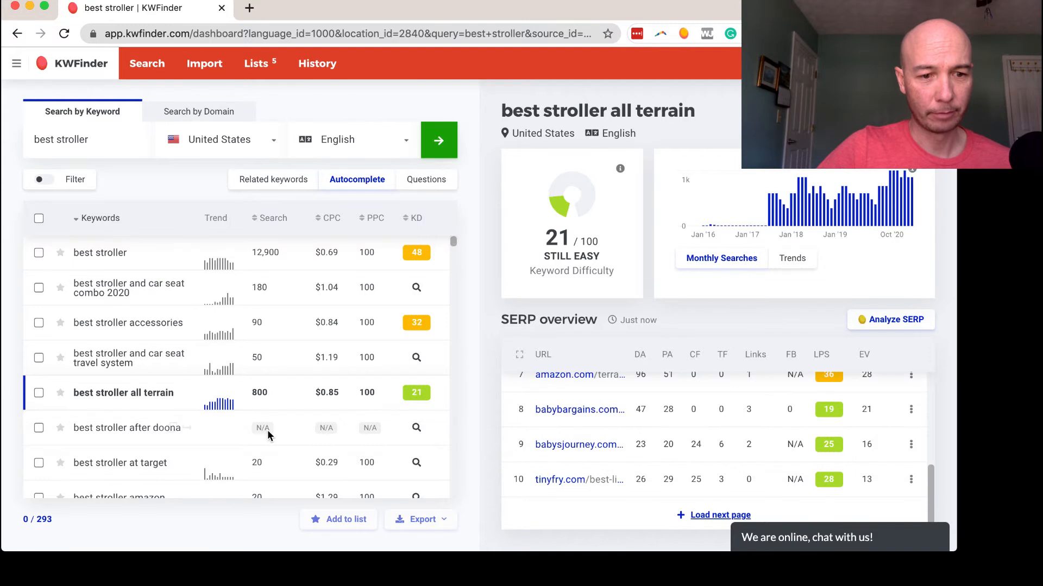
- Load the updated difficulty and SERP overview for "best stroller and car seat for newborn" and "best stroller blanket"
scroll(258, 459, "down", 3)
scroll(261, 459, "down", 1)
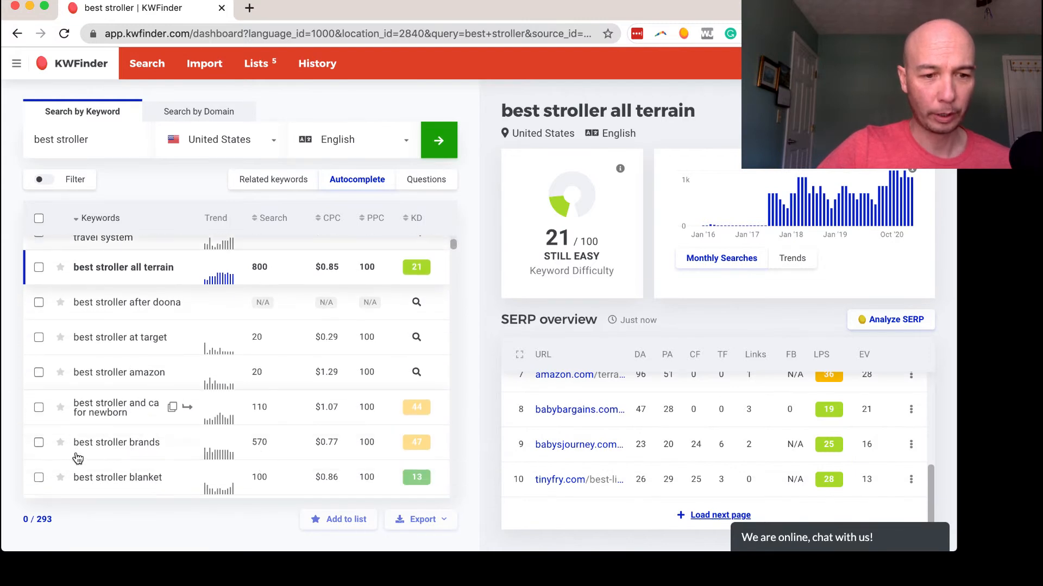
left_click(97, 415)
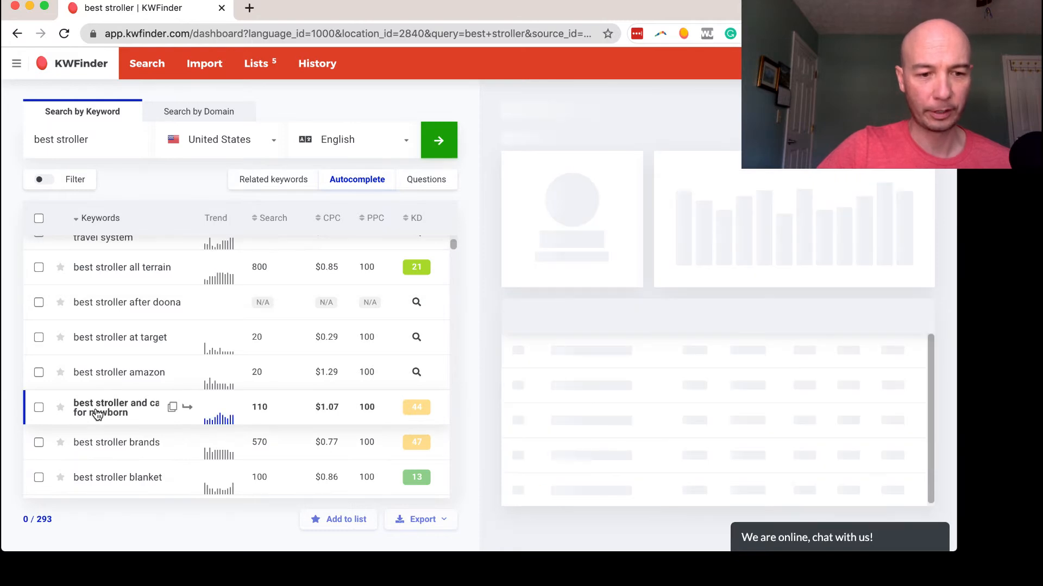
scroll(108, 424, "down", 3)
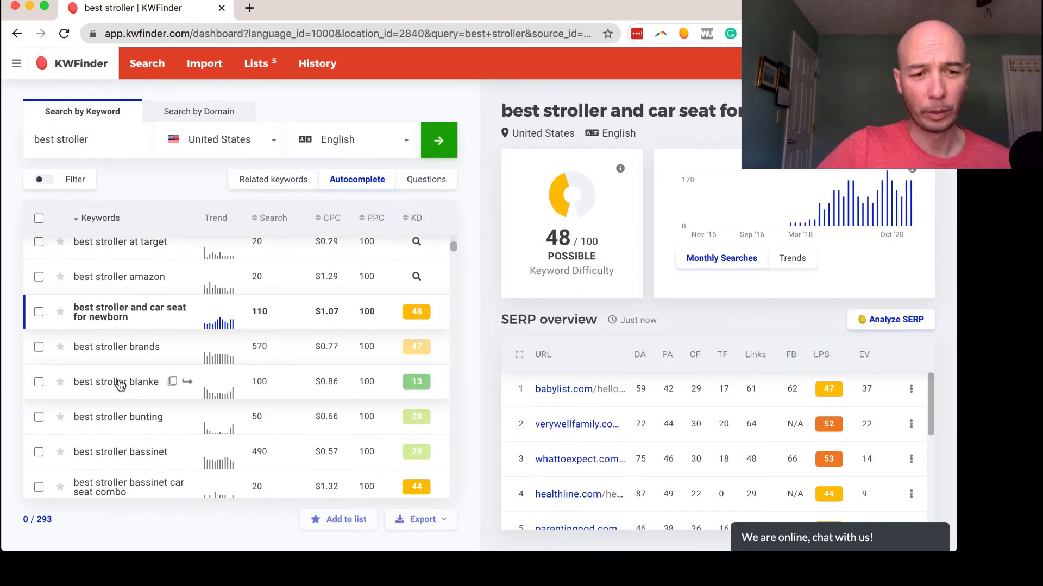
left_click(121, 385)
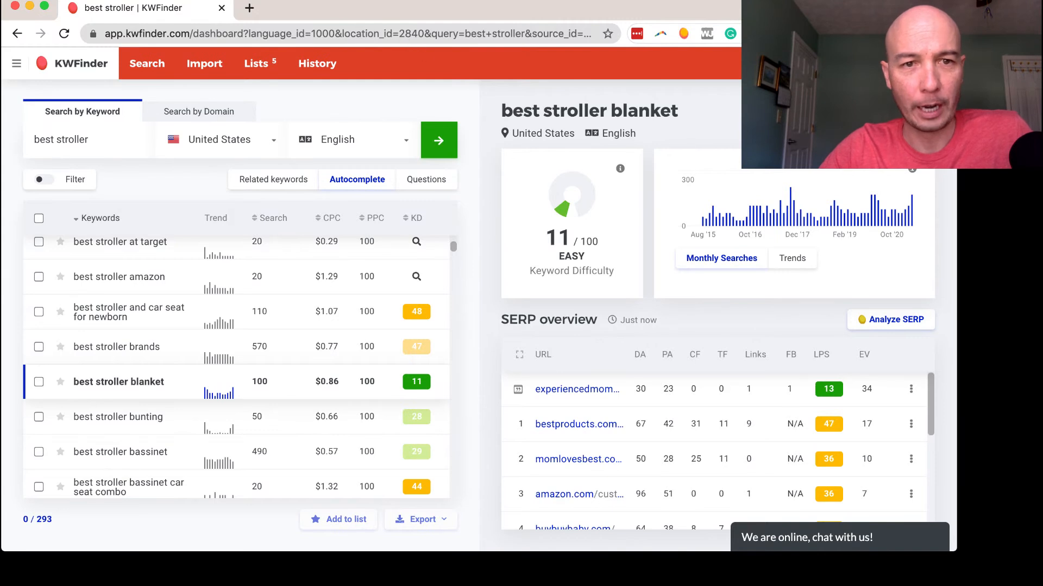
key("super+Tab")
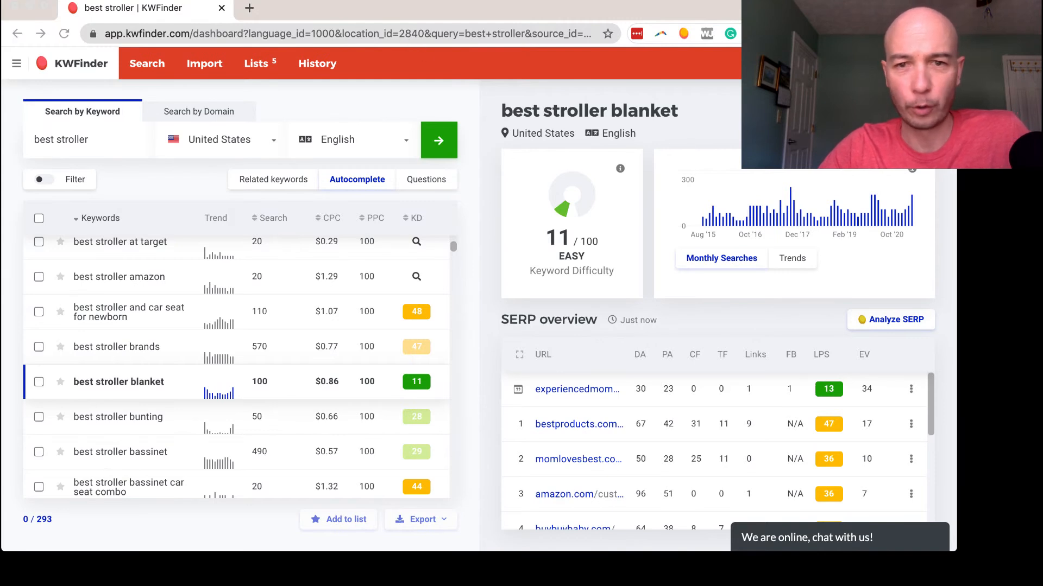
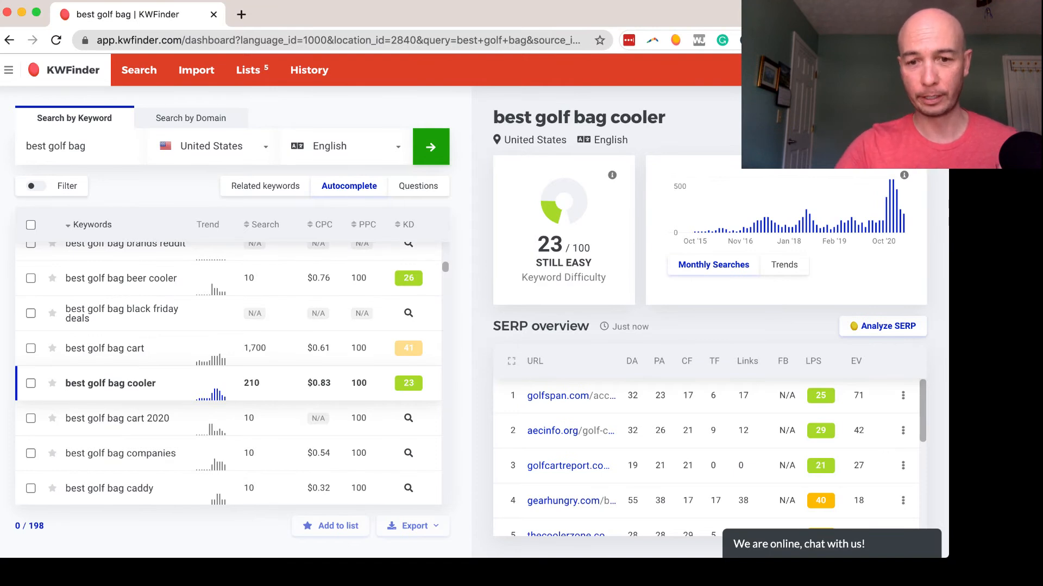
- Examine the authority and link metrics of the ranking pages for "best golf bag cooler"
scroll(569, 418, "down", 5)
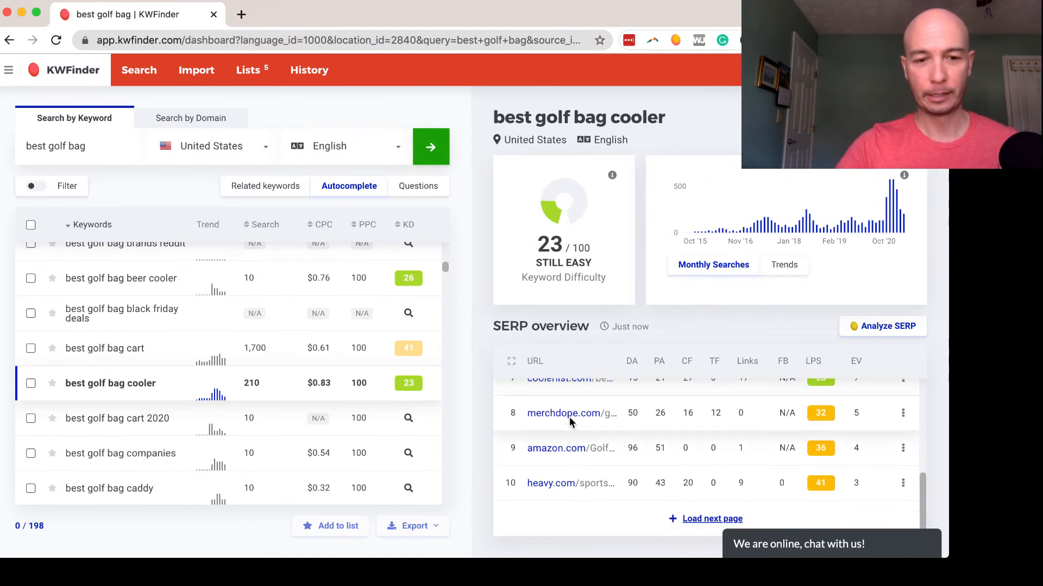
scroll(578, 435, "up", 5)
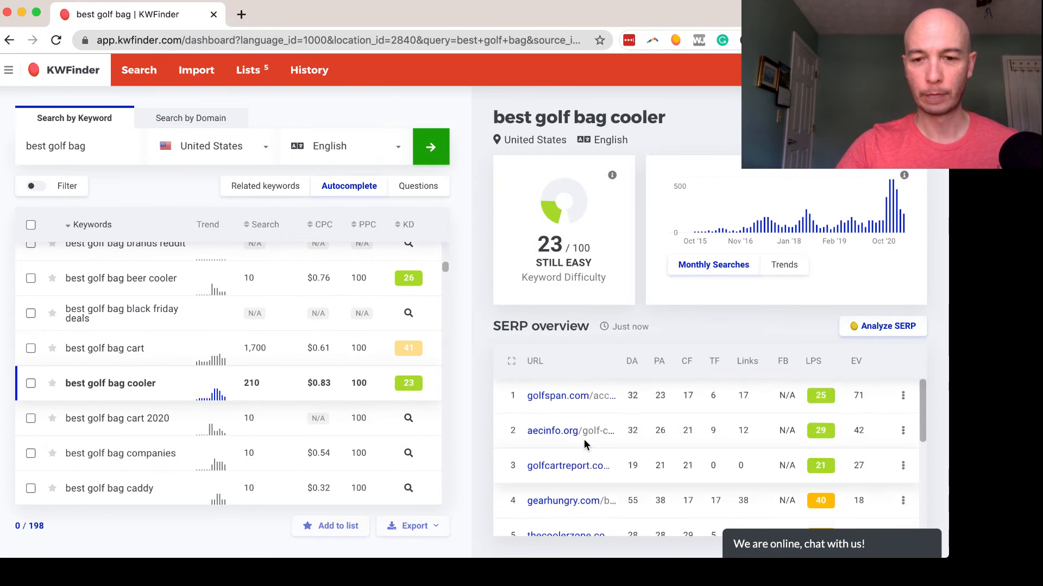
scroll(584, 439, "down", 5)
scroll(585, 445, "up", 4)
scroll(585, 445, "up", 2)
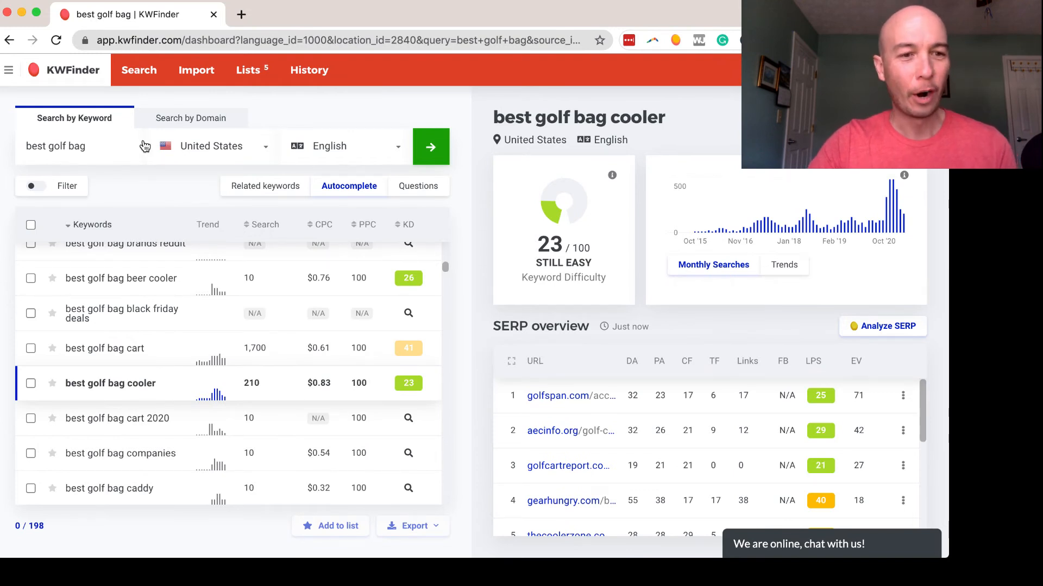
- Switch to related keyword ideas and search for "best mens watch" in the United States and English
left_click_drag(99, 148, 7, 154)
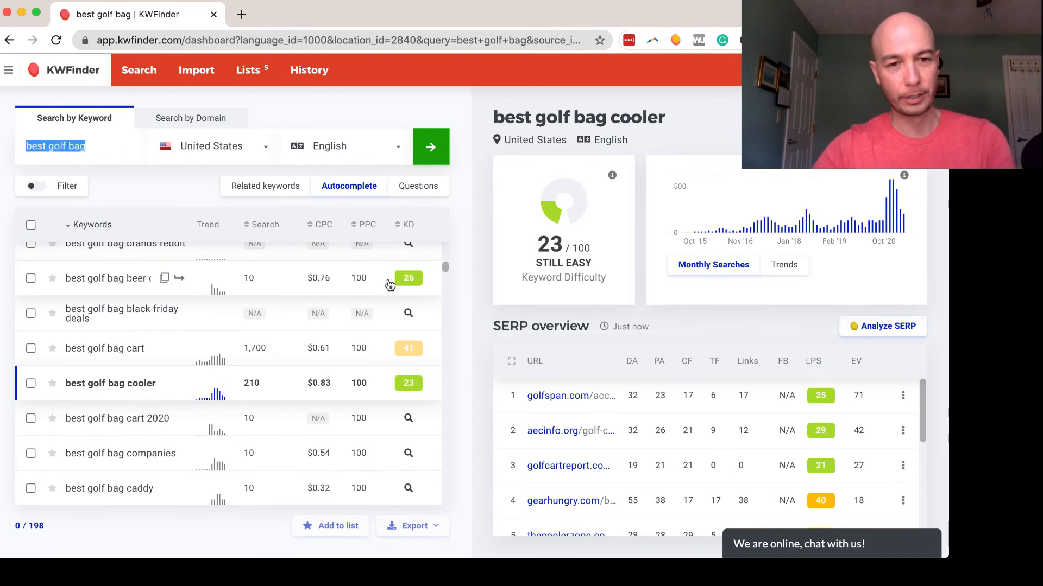
left_click(250, 190)
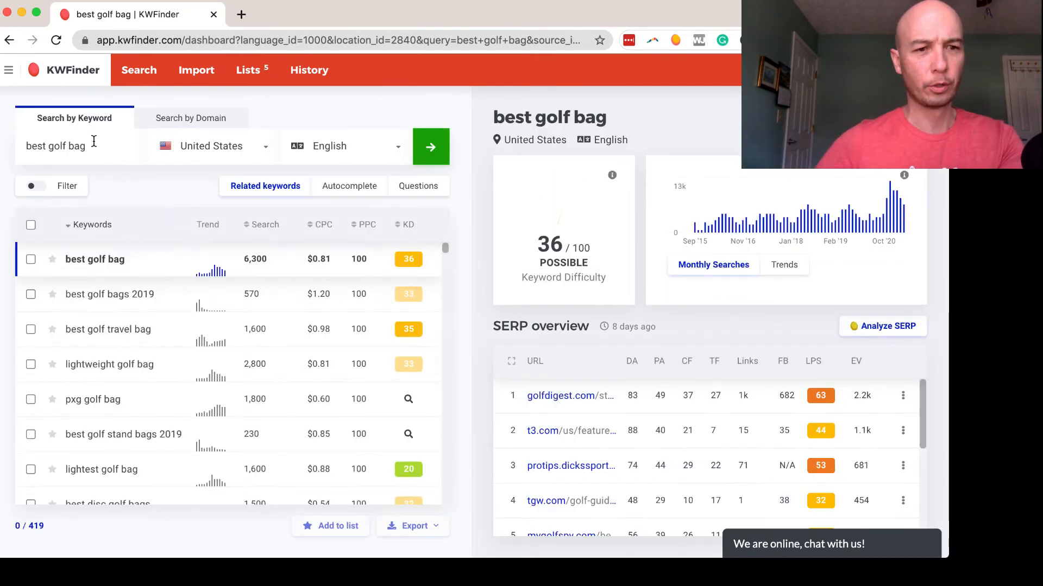
double_click(94, 143)
triple_click(94, 143)
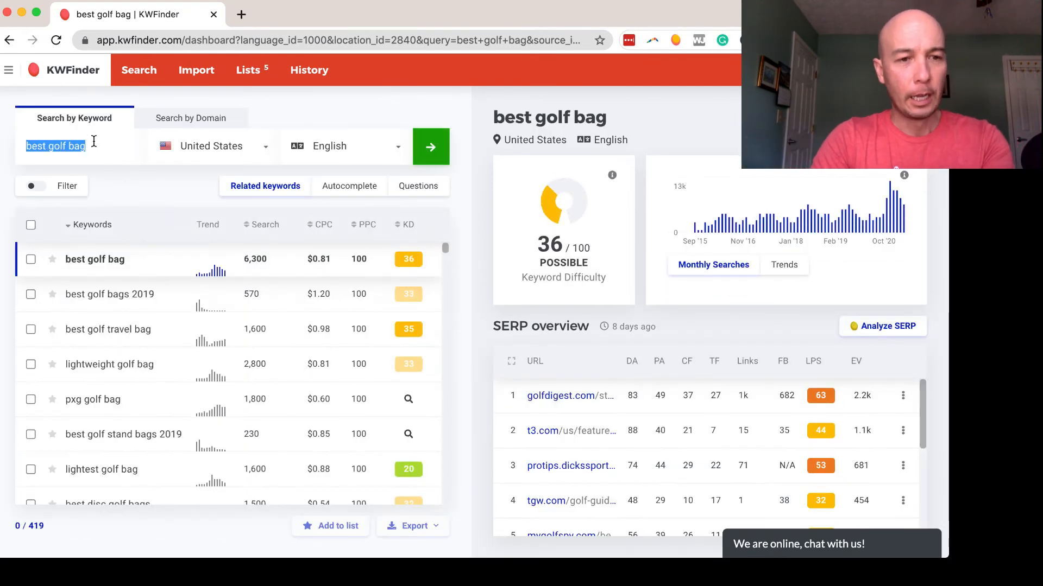
type("be")
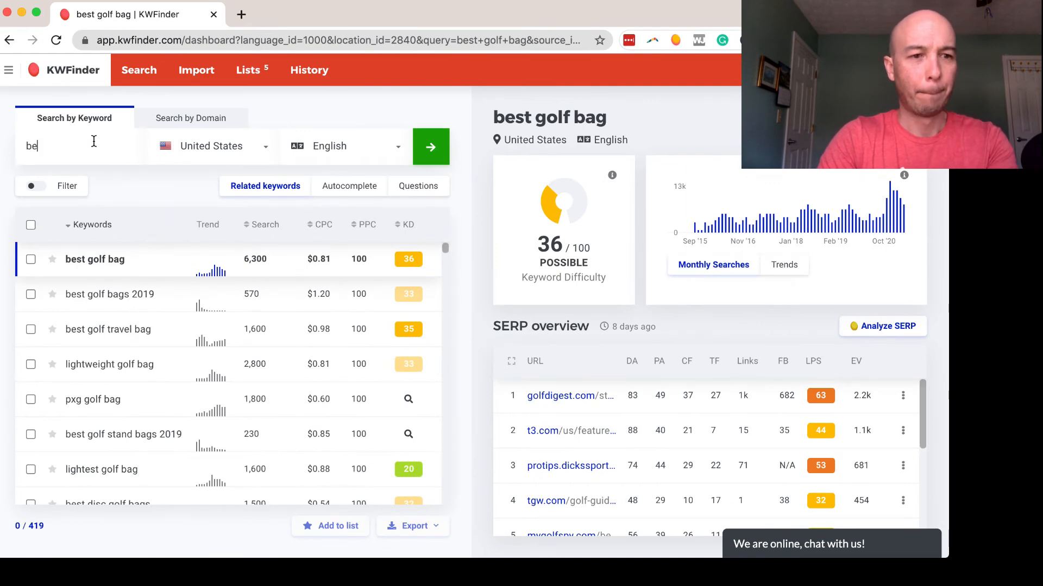
type("st men")
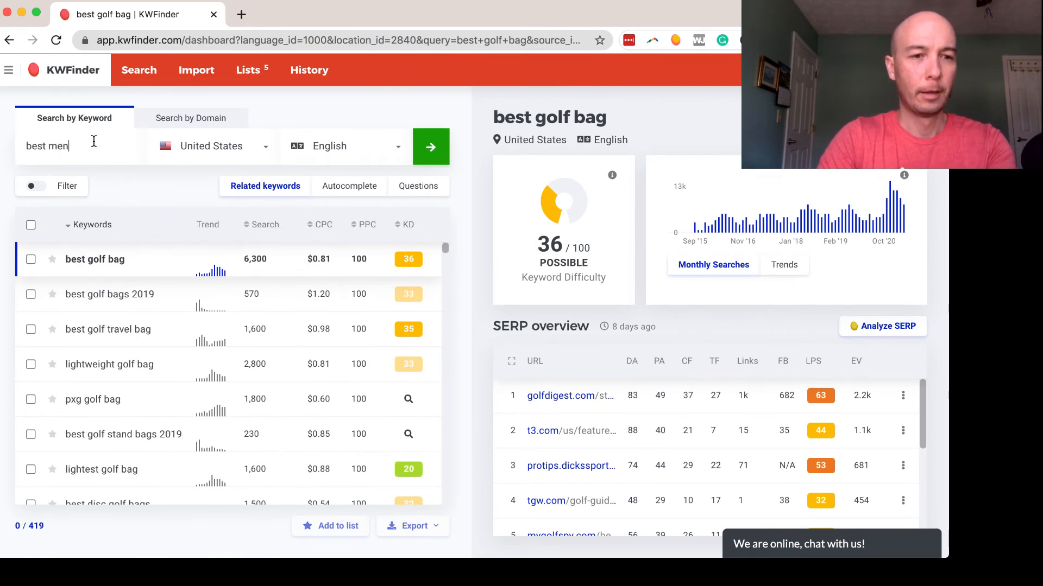
type("s watch")
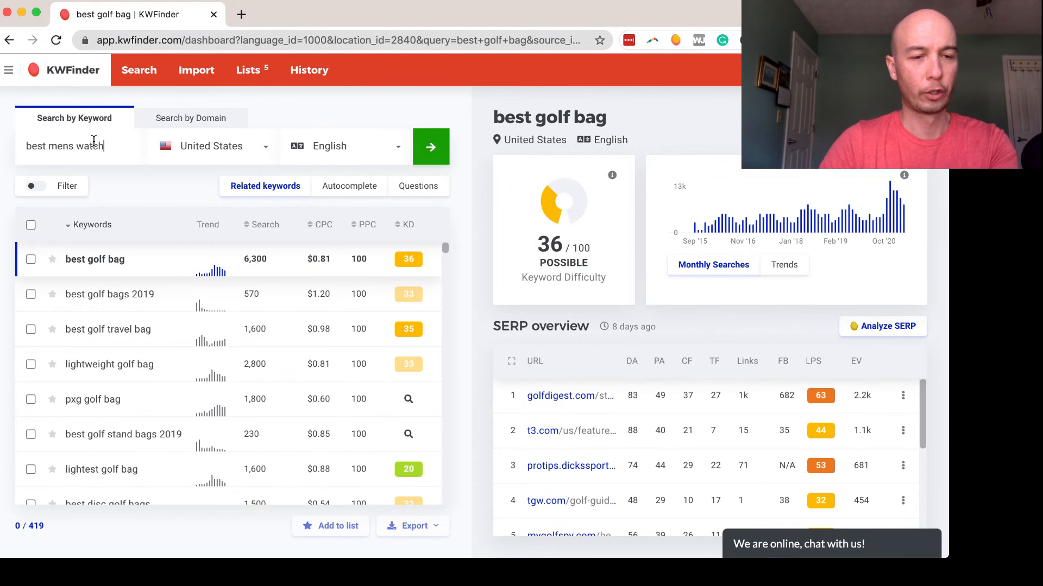
key("Return")
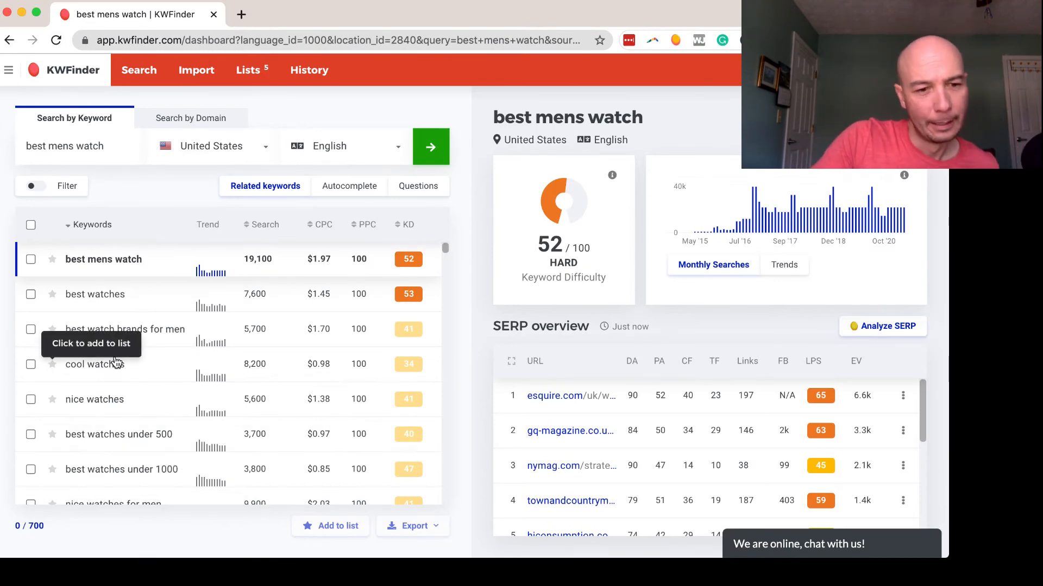
- Look through the related keywords for "best mens watch", comparing search volume and keyword difficulty
scroll(122, 468, "down", 1)
scroll(122, 468, "down", 3)
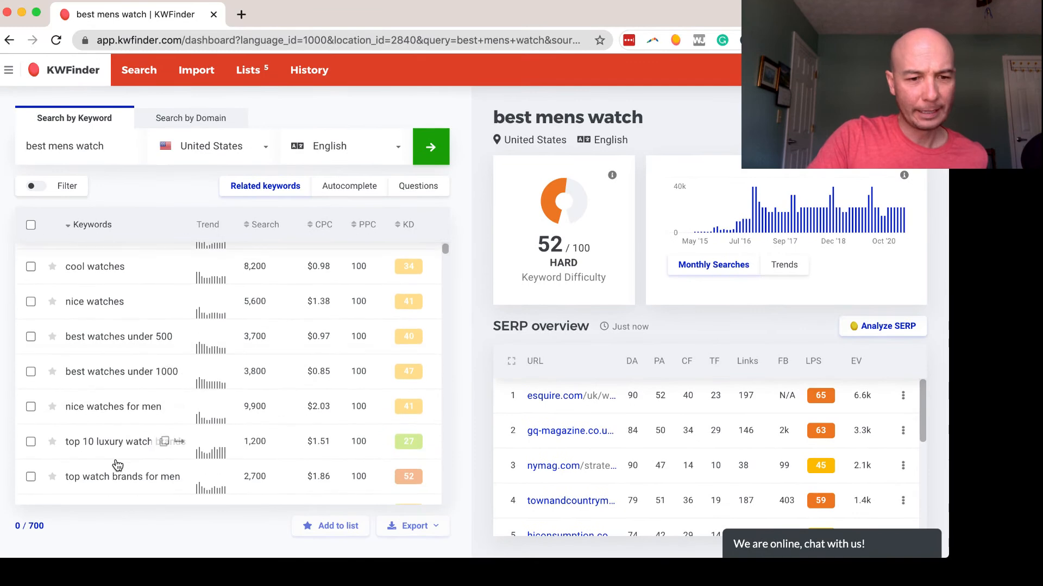
scroll(142, 448, "down", 10)
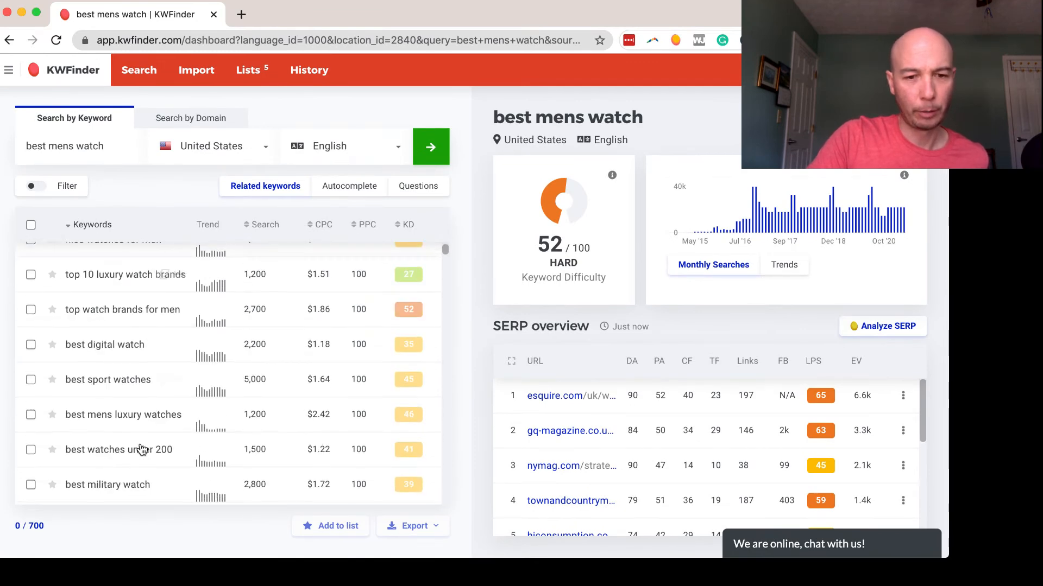
scroll(143, 448, "up", 3)
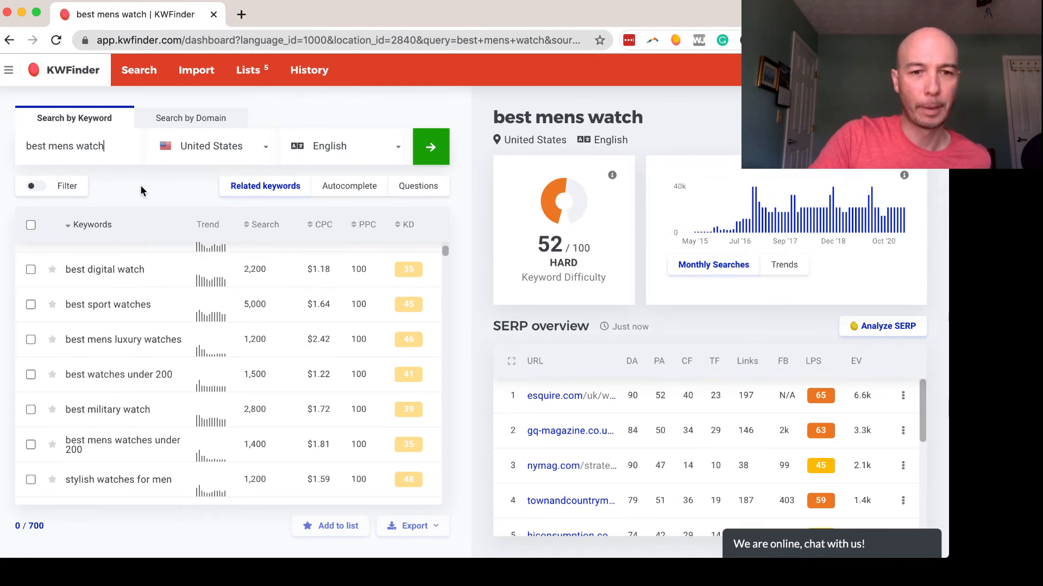
- Switch to autocomplete suggestions for "best mens watch" and load the difficulty and SERP overview for "best mens watch box"
left_click(335, 191)
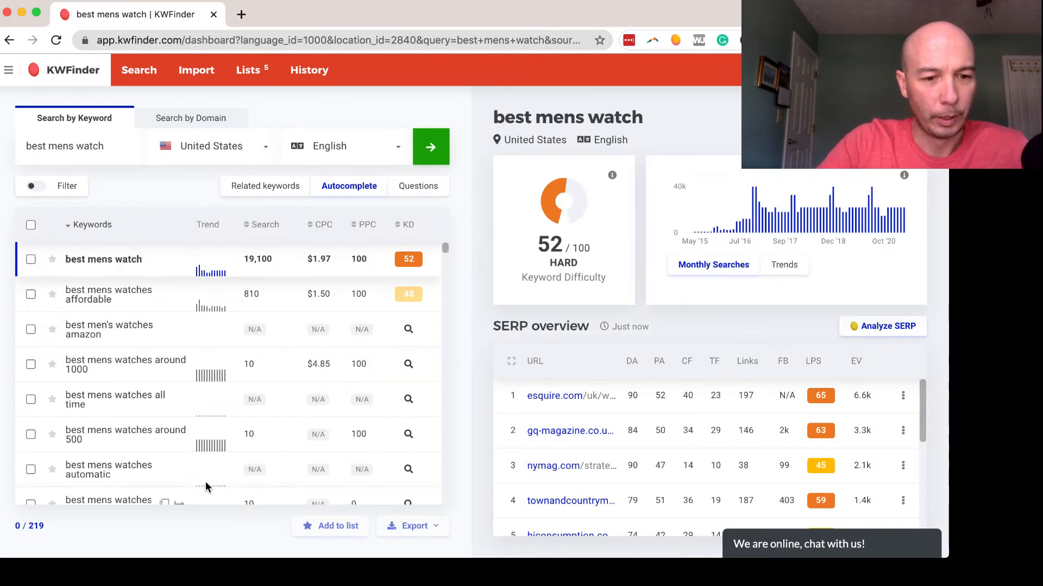
scroll(206, 486, "down", 2)
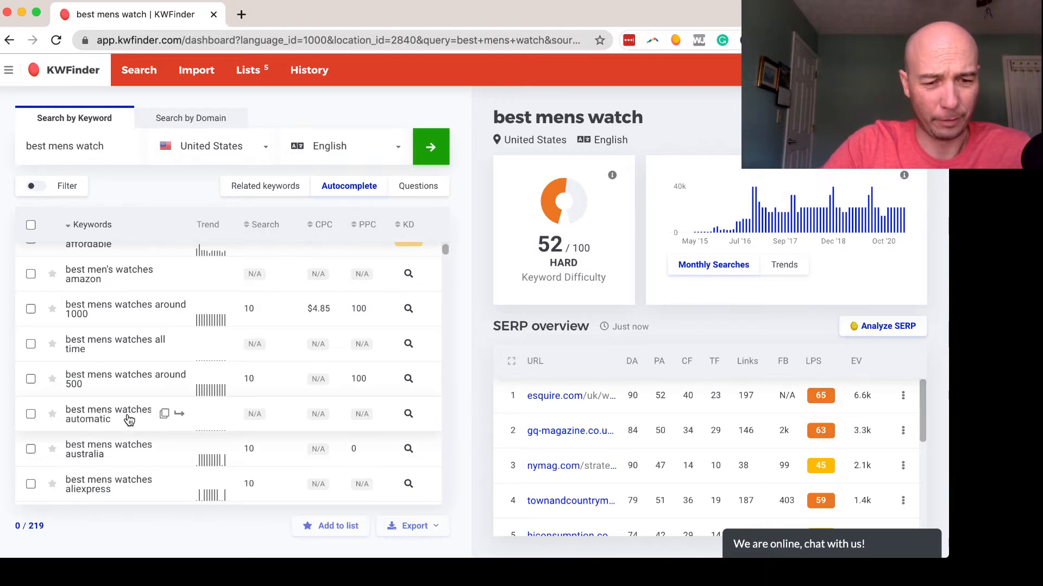
scroll(147, 421, "down", 3)
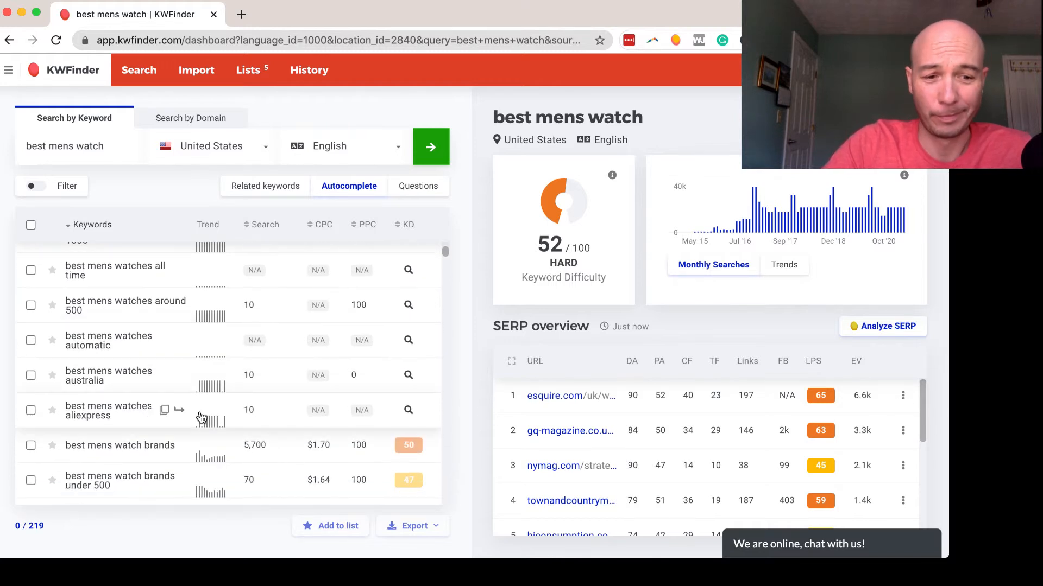
scroll(198, 415, "down", 4)
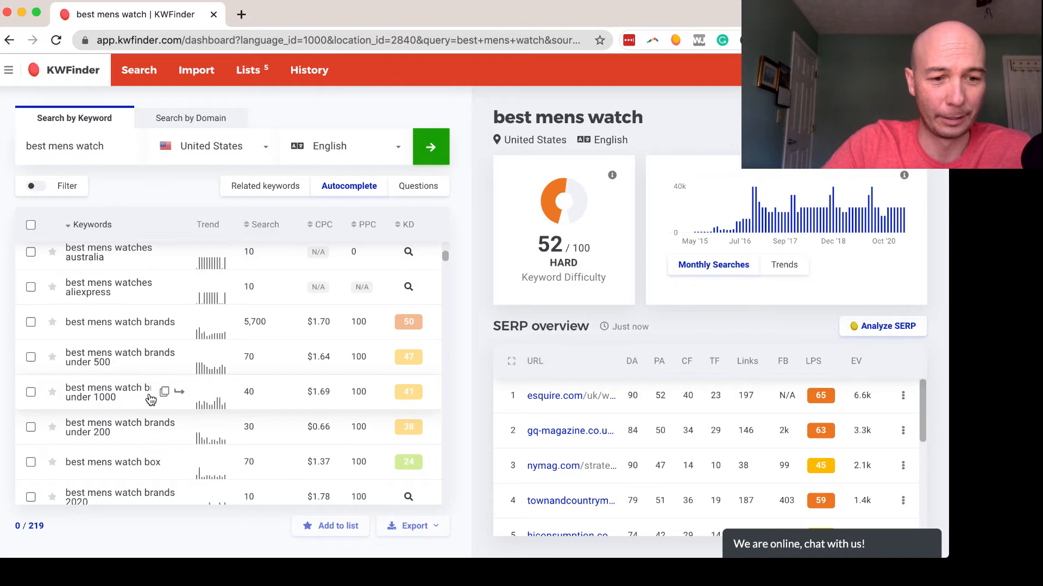
scroll(152, 399, "down", 3)
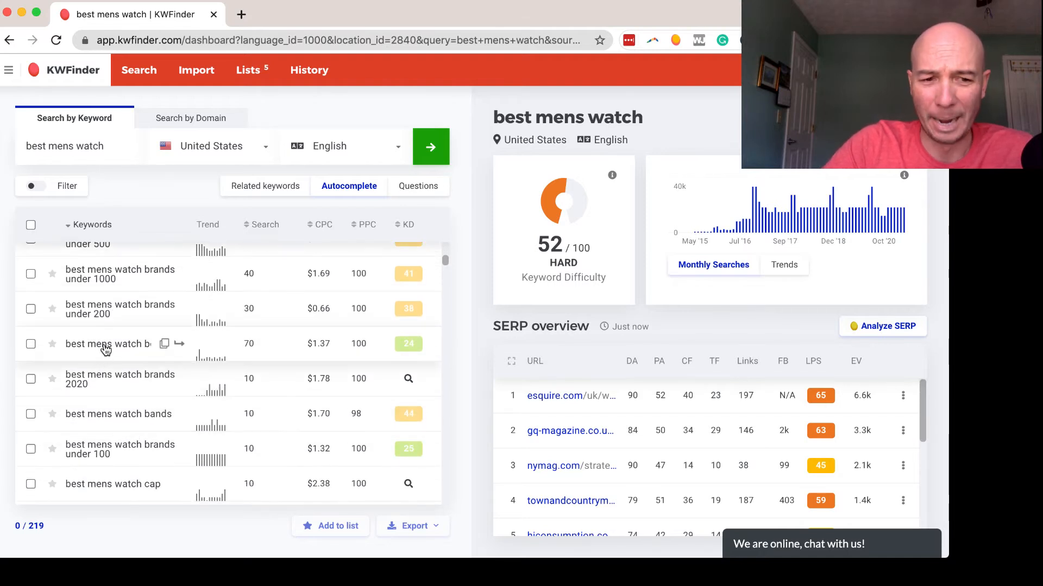
left_click(106, 349)
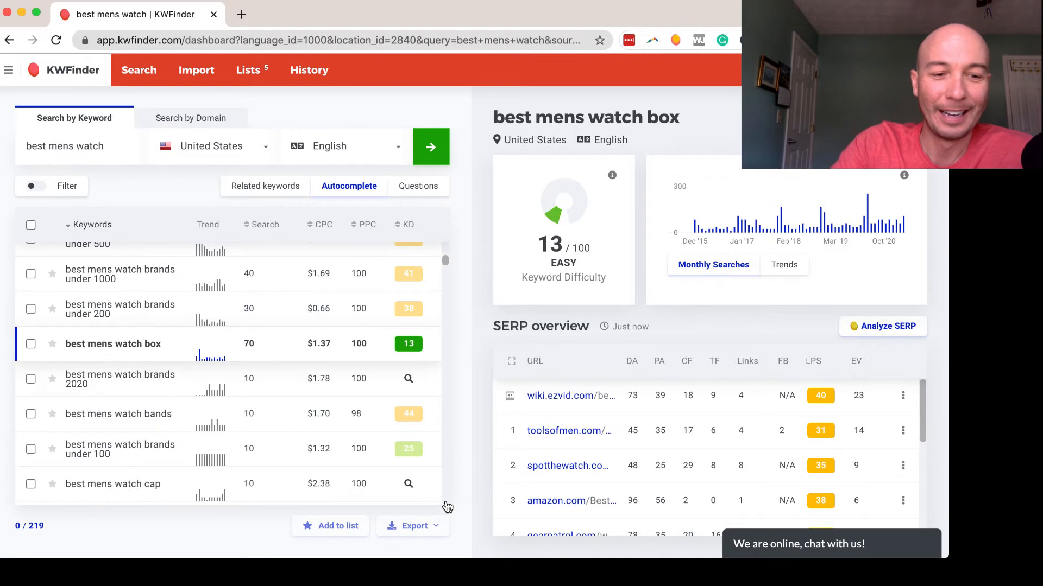
- Filter the autocomplete suggestions to keywords that include "for"
scroll(295, 489, "down", 1)
scroll(296, 489, "down", 5)
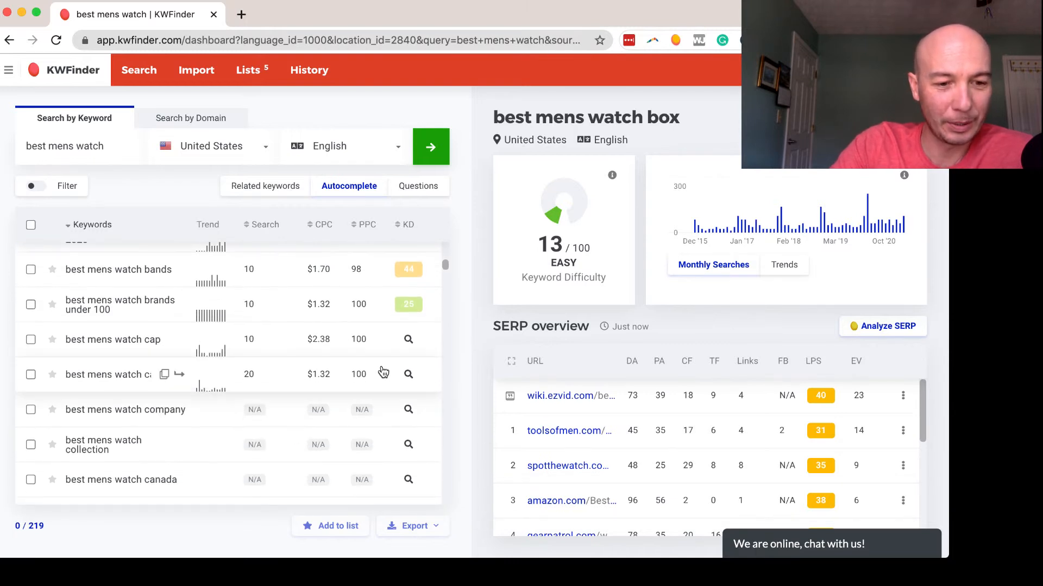
scroll(382, 370, "down", 2)
scroll(302, 488, "down", 8)
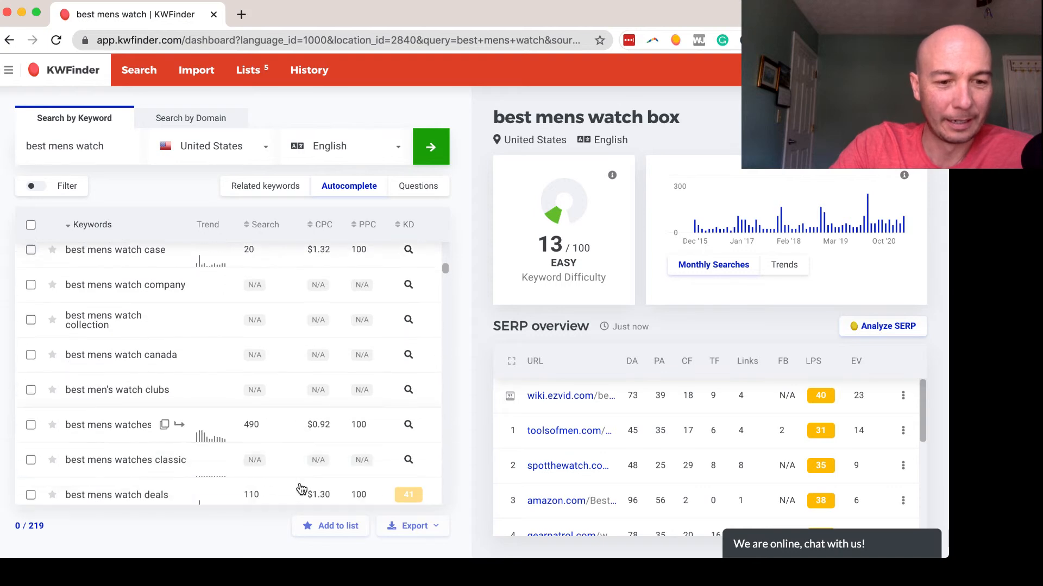
scroll(301, 489, "down", 5)
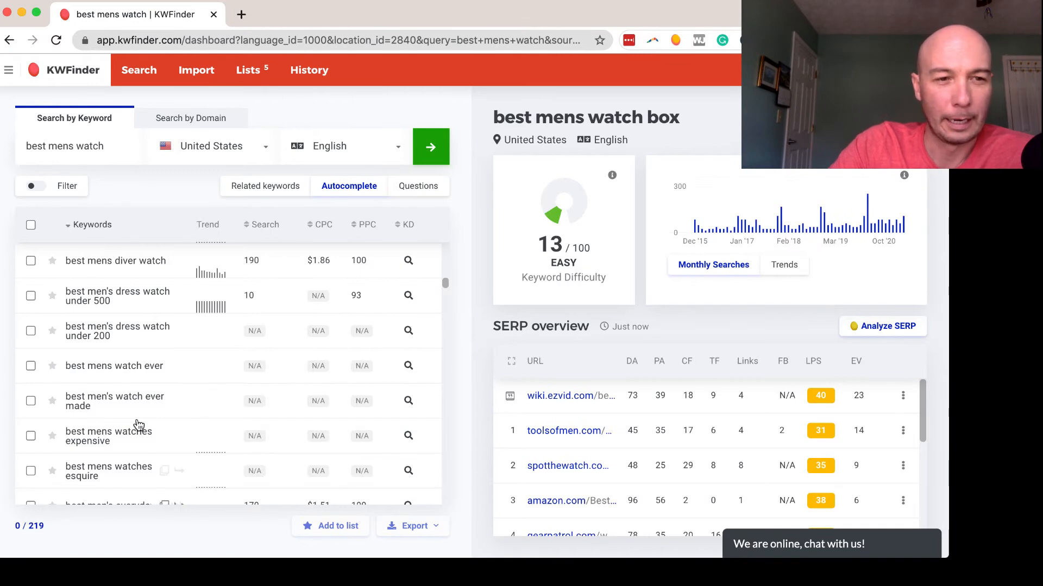
left_click(67, 186)
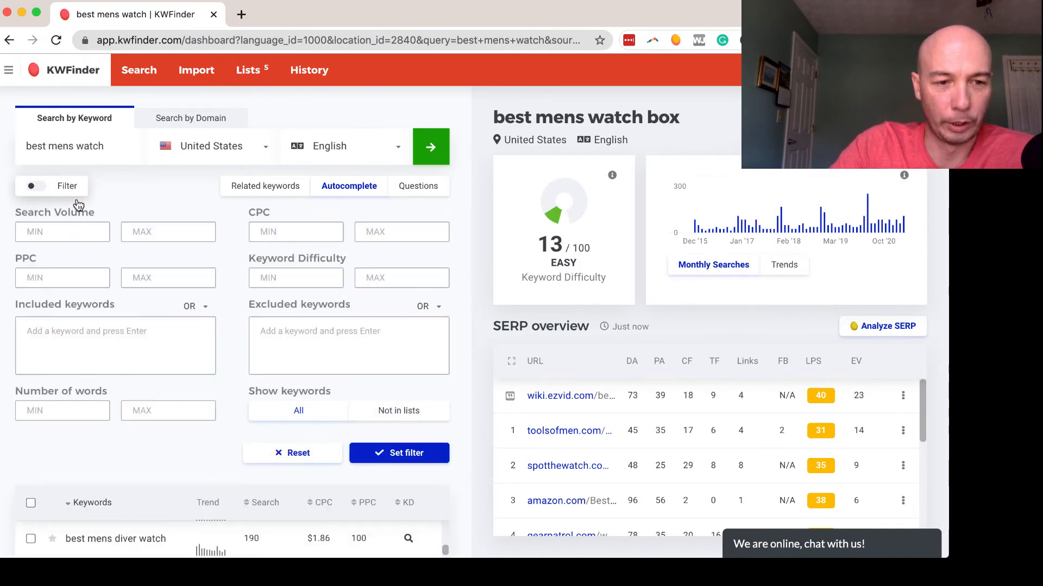
left_click(81, 331)
type("fo")
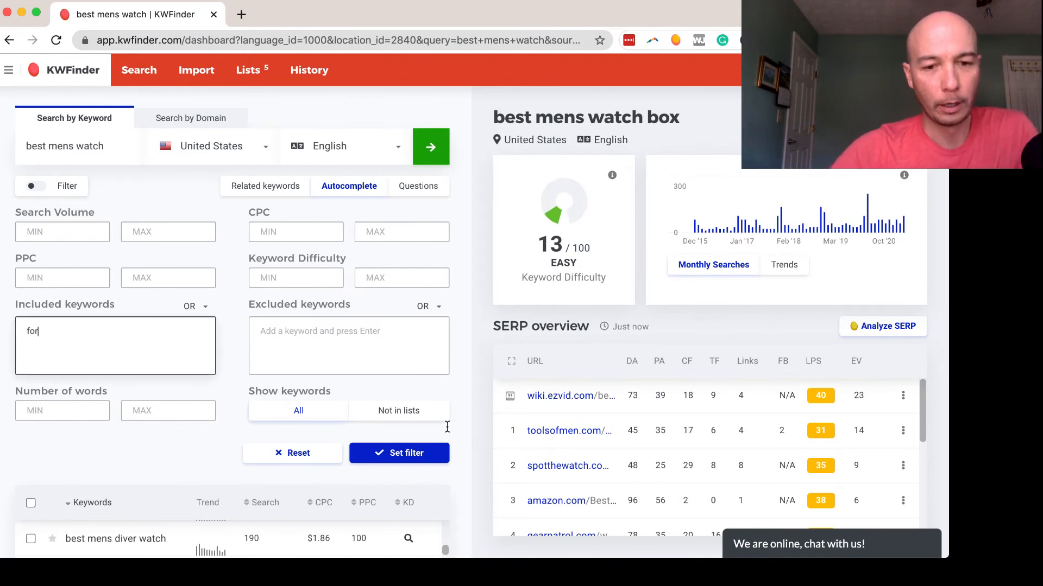
type("r")
left_click(415, 453)
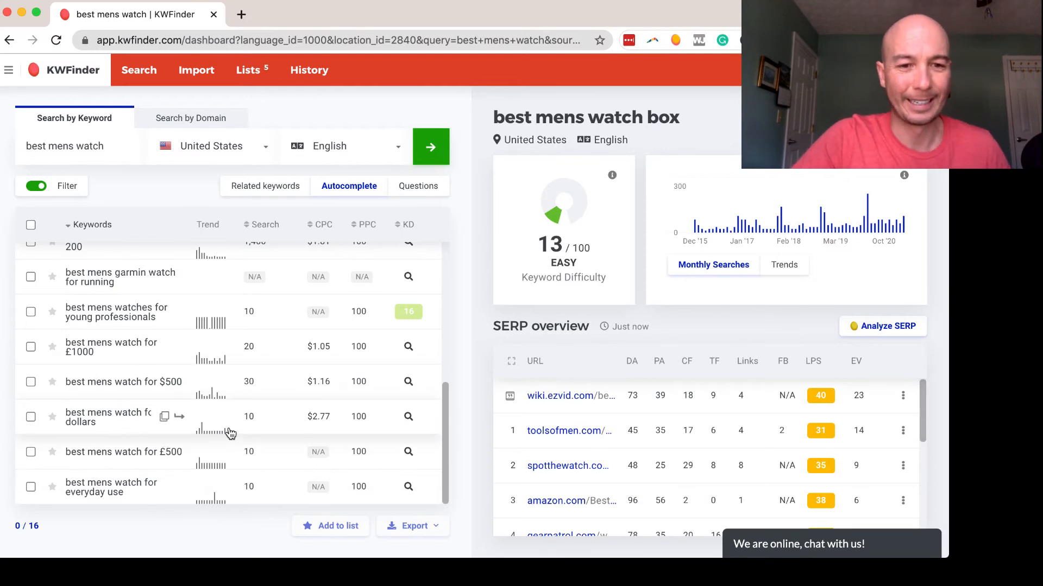
- Check the difficulty and ranking pages for "best mens watch for the money", "best mens watch for $1000" and "best mens watch for under 500"
scroll(228, 430, "up", 5)
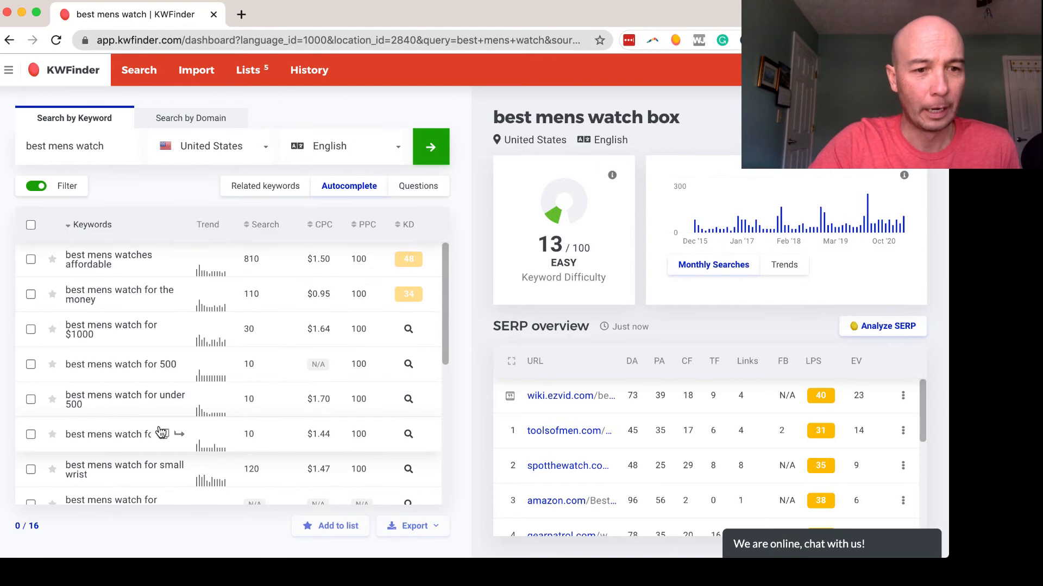
left_click(126, 304)
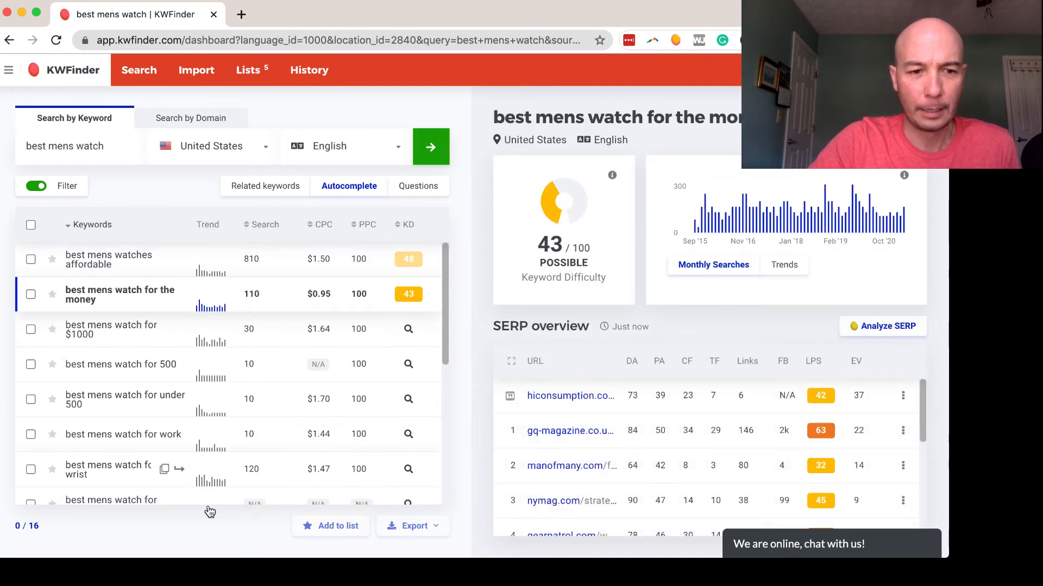
left_click(115, 337)
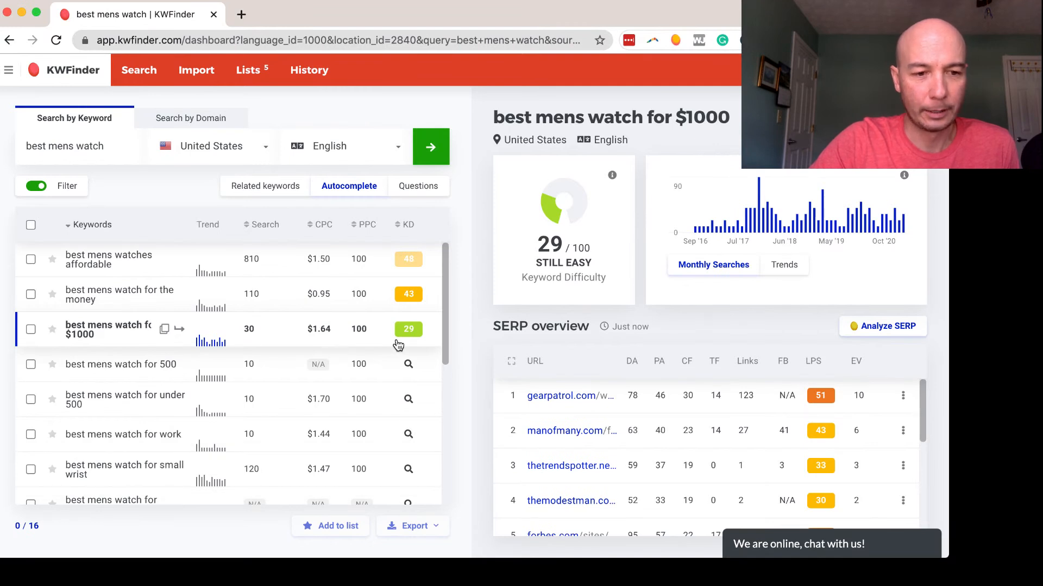
left_click(118, 413)
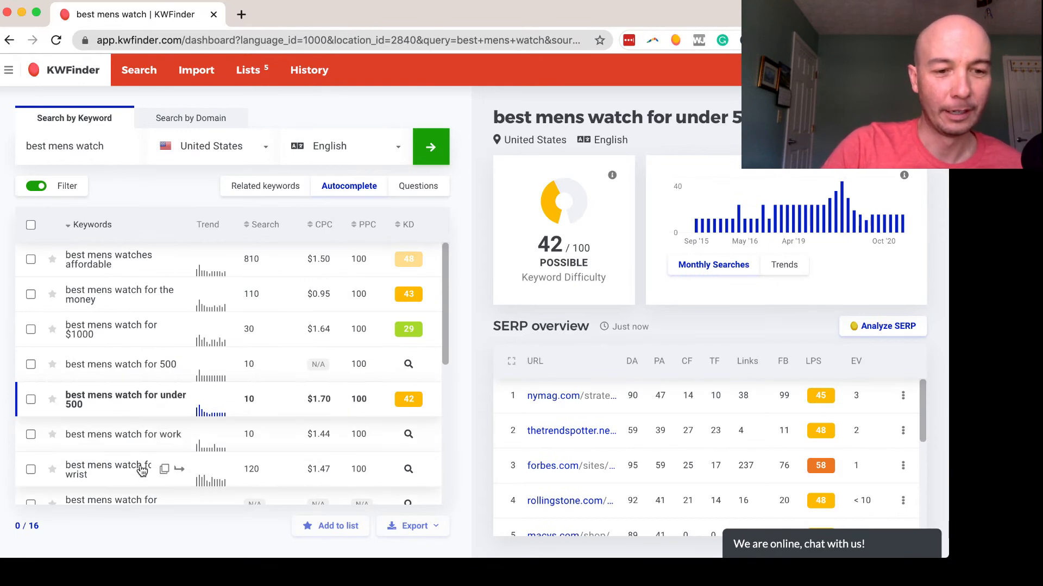
- Check the difficulty and ranking pages for "best mens watch for small wrist" and "best mens watch for outdoors"
scroll(140, 475, "down", 4)
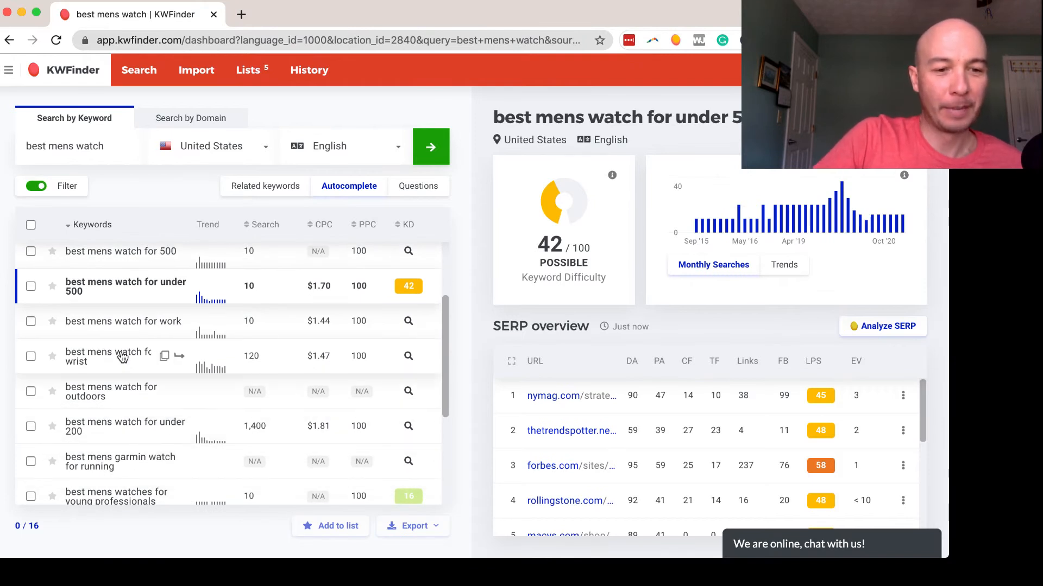
left_click(109, 364)
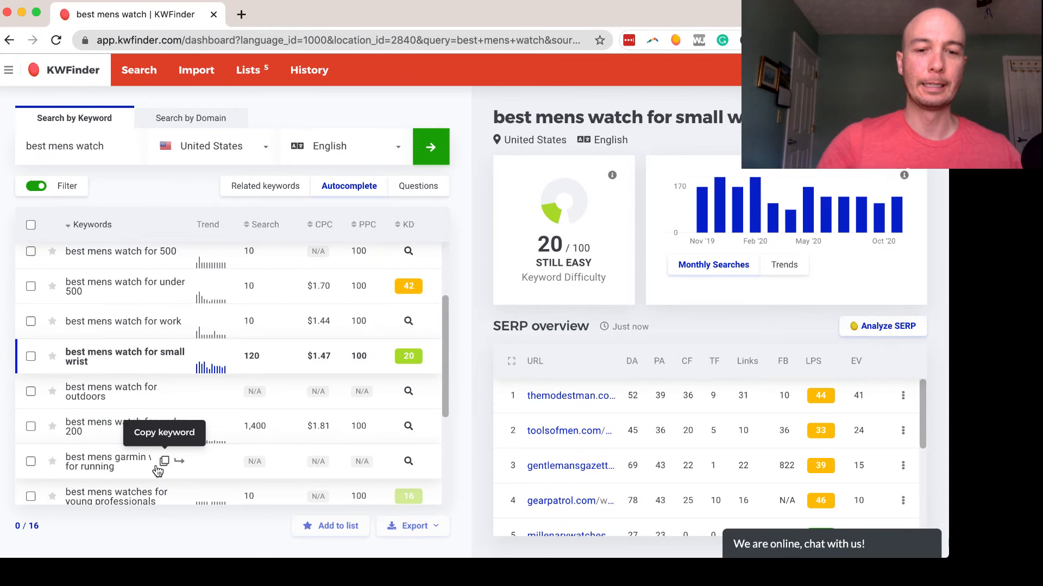
left_click(123, 398)
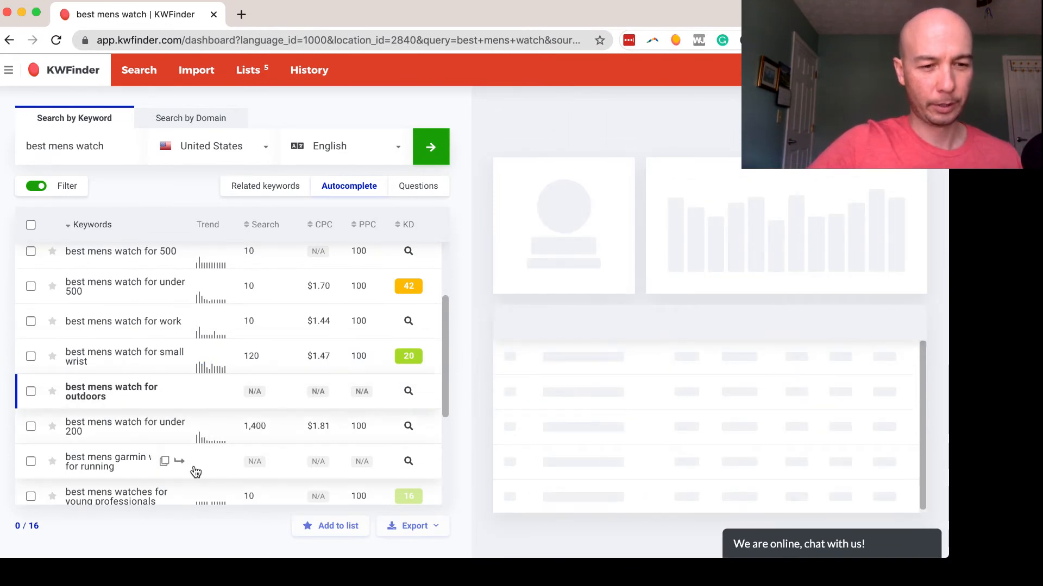
- Check the difficulty and ranking pages for the filtered keywords about Garmin watches for running, young professionals and everyday use
scroll(196, 461, "down", 3)
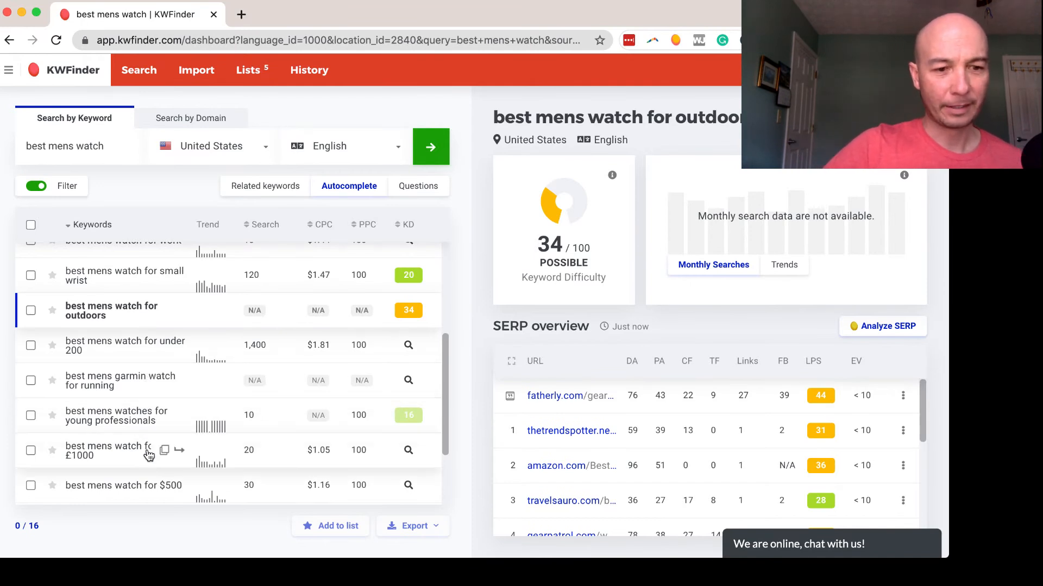
left_click(135, 395)
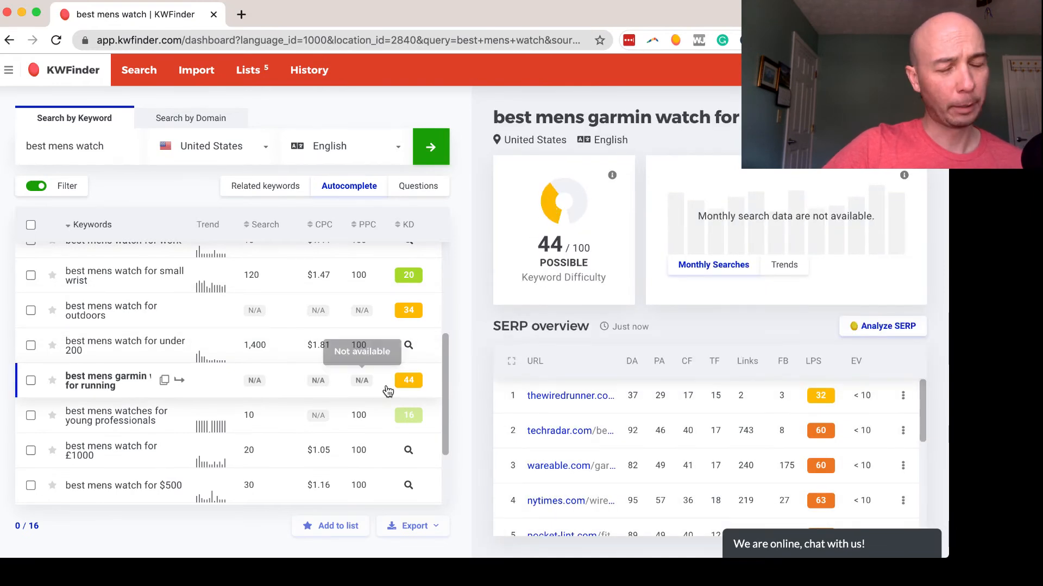
left_click(122, 422)
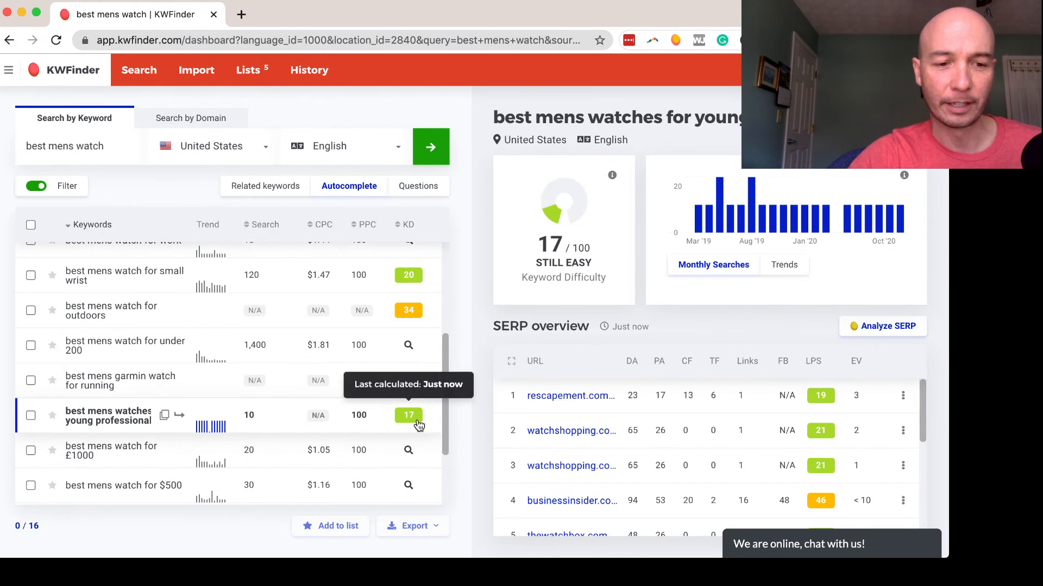
scroll(163, 380, "down", 3)
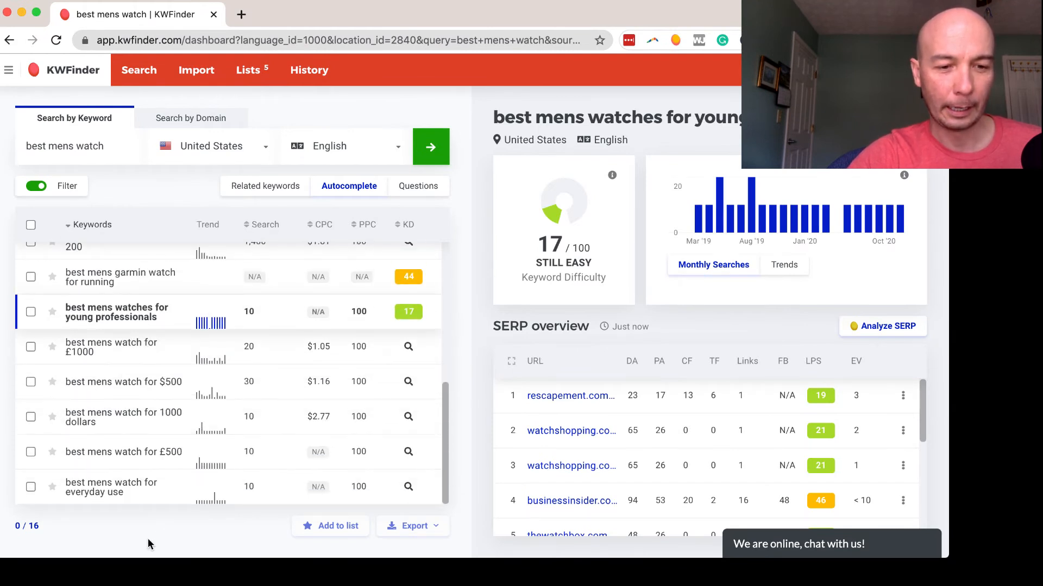
left_click(123, 491)
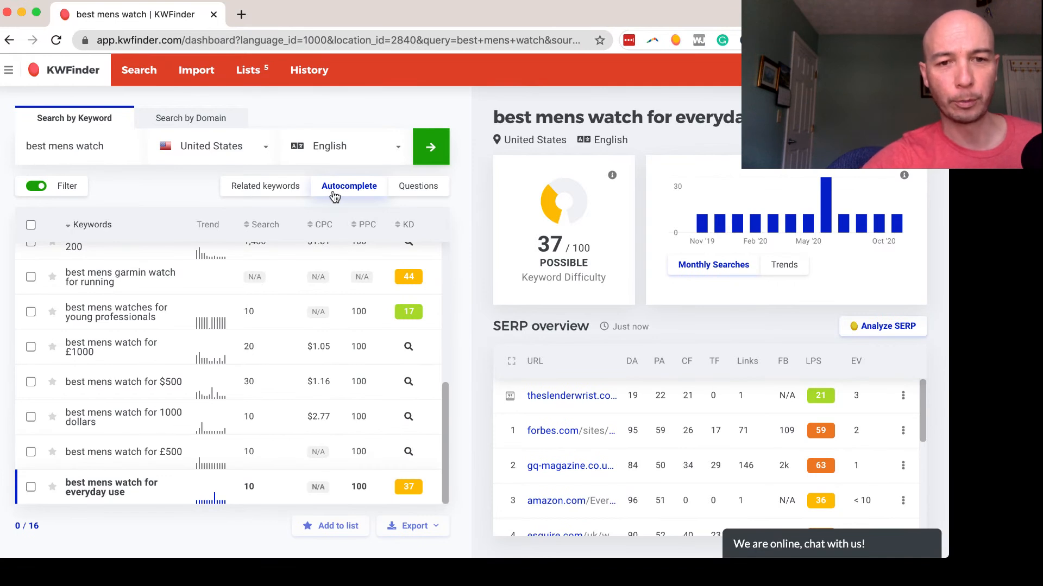
- Switch to question-based keyword ideas and broaden the search to "mens watch"
left_click(439, 187)
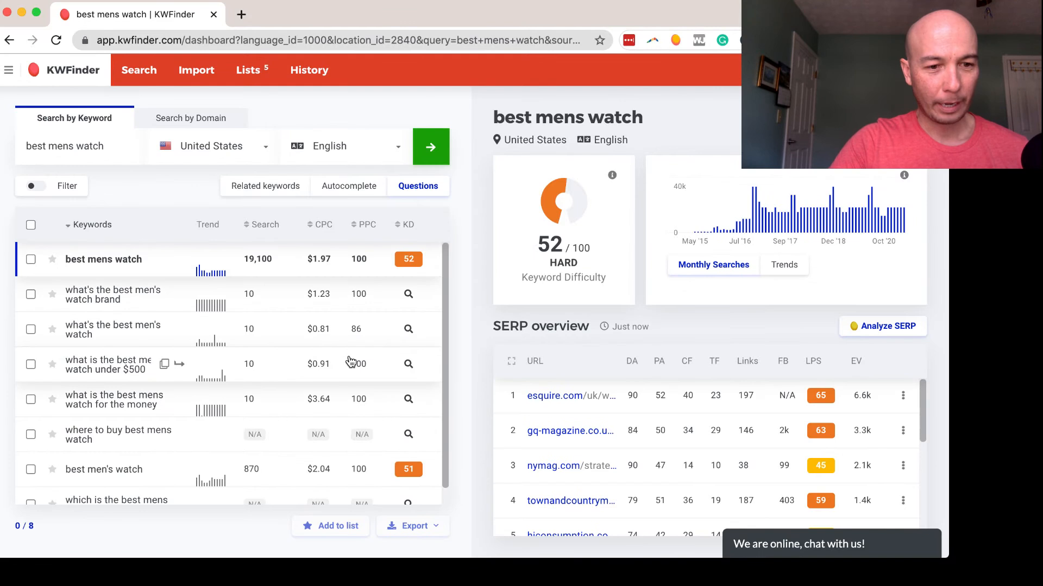
scroll(302, 447, "down", 1)
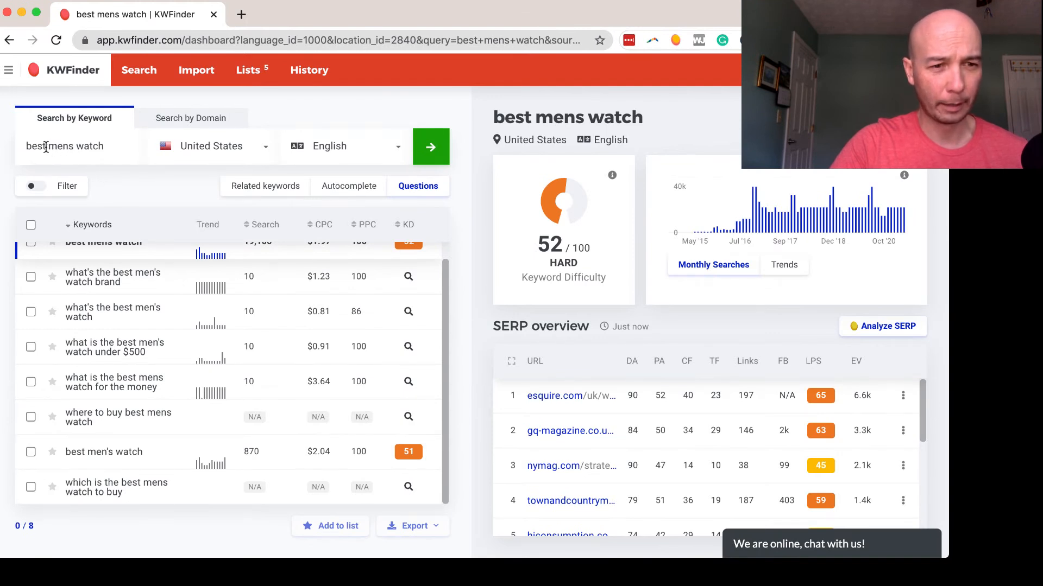
left_click_drag(48, 146, 16, 147)
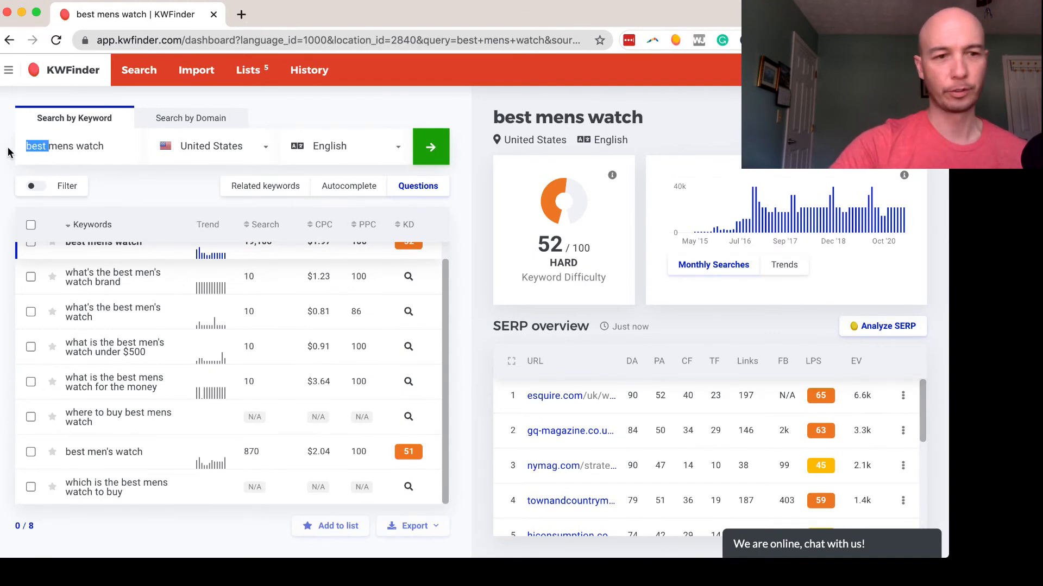
key("BackSpace")
key("Return")
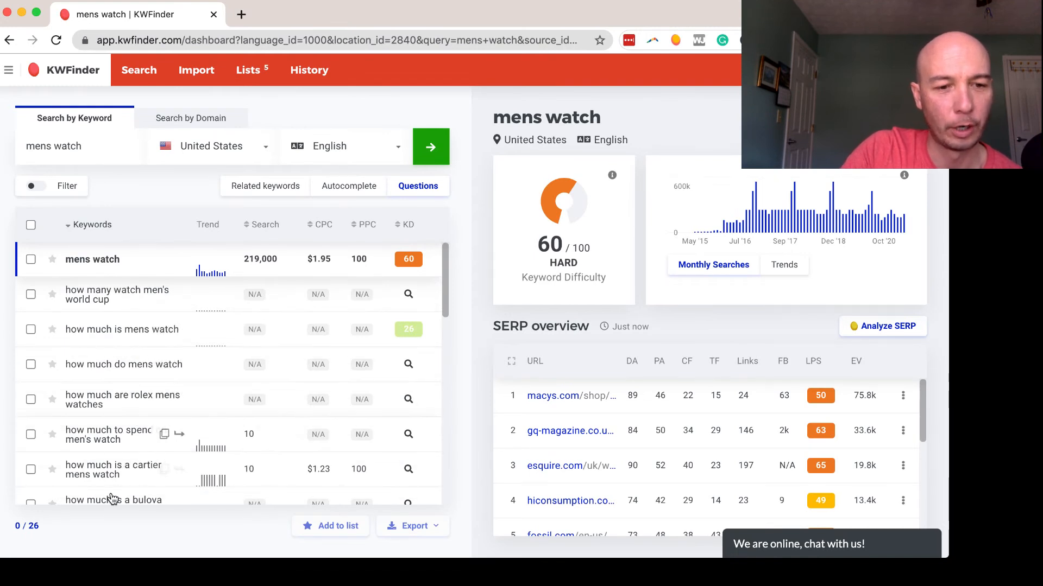
- Check the difficulty of "how much are rolex mens watches" and look through the remaining question keywords for "mens watch"
left_click(128, 404)
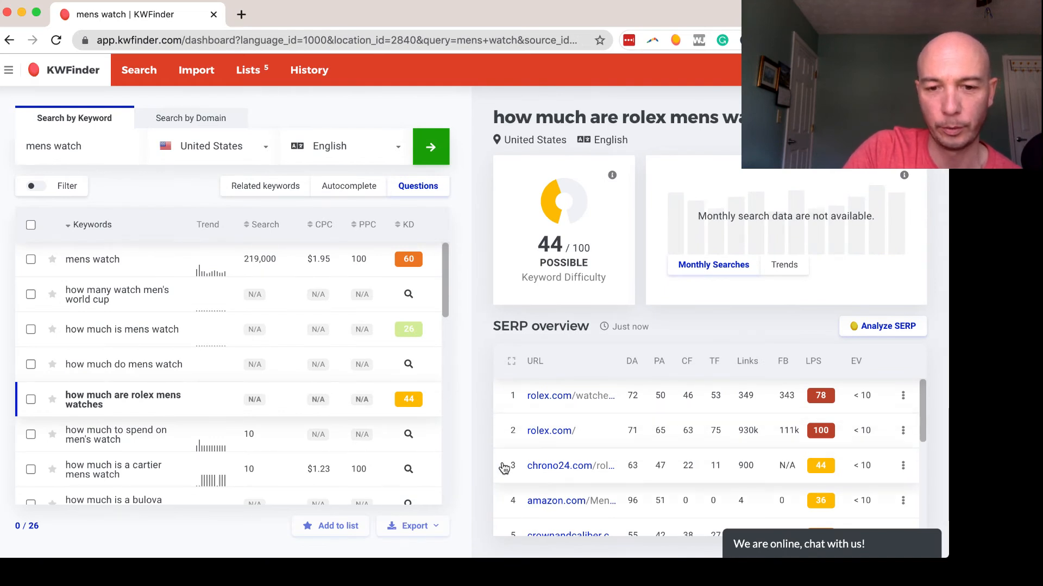
scroll(242, 411, "down", 5)
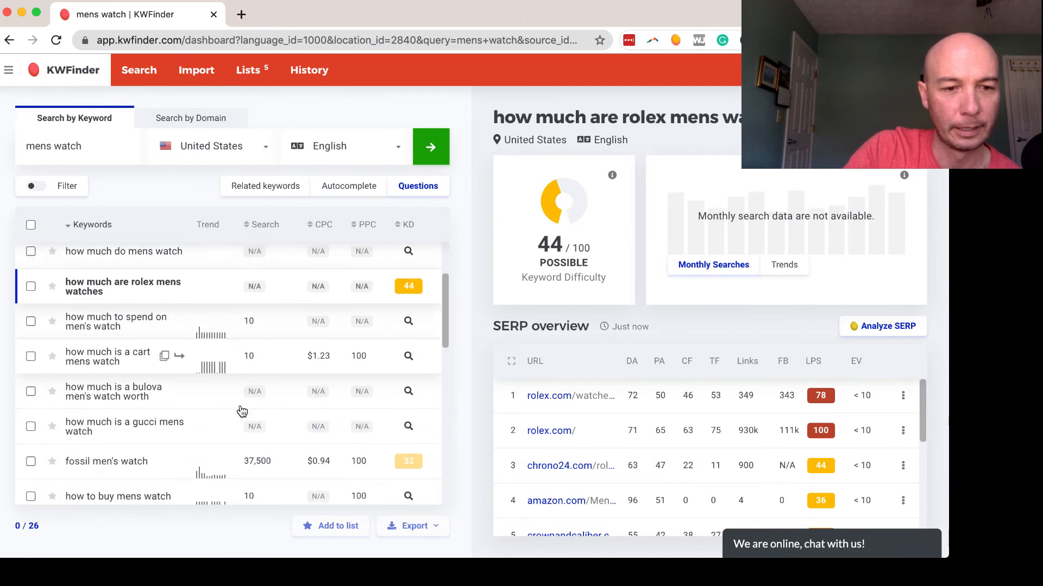
scroll(275, 447, "down", 1)
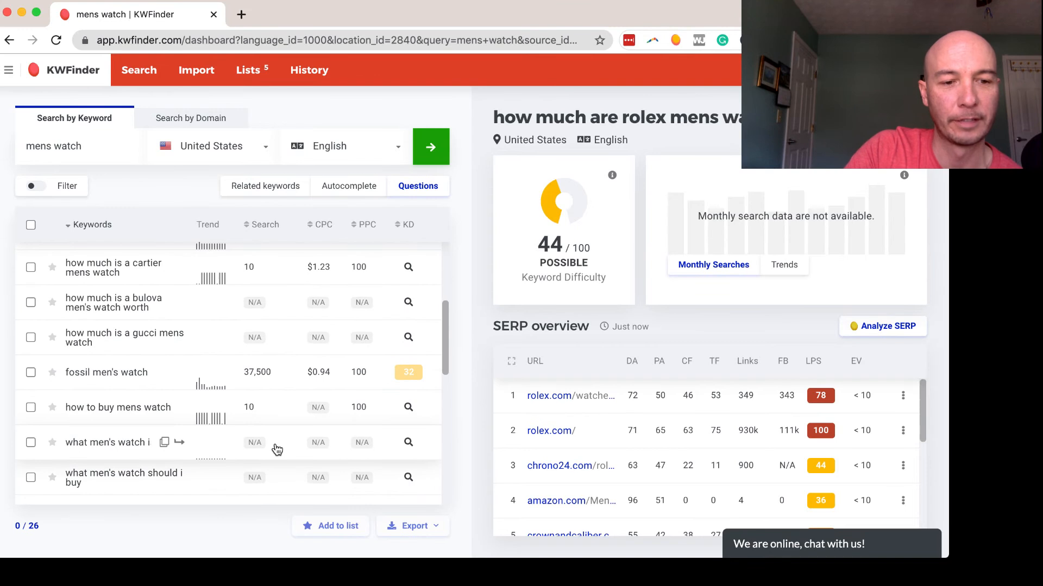
scroll(277, 449, "down", 3)
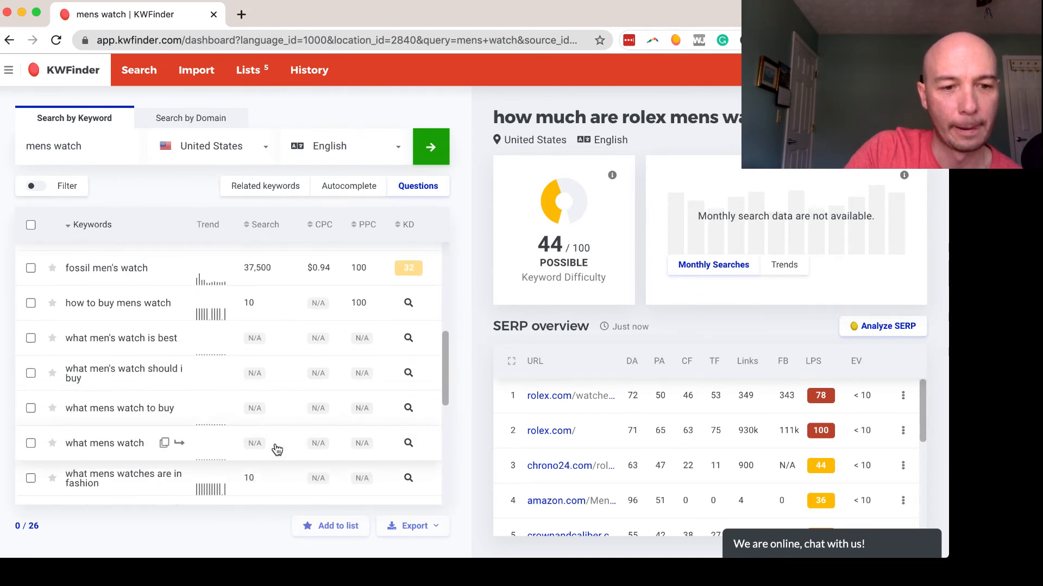
scroll(277, 449, "down", 4)
scroll(277, 449, "down", 2)
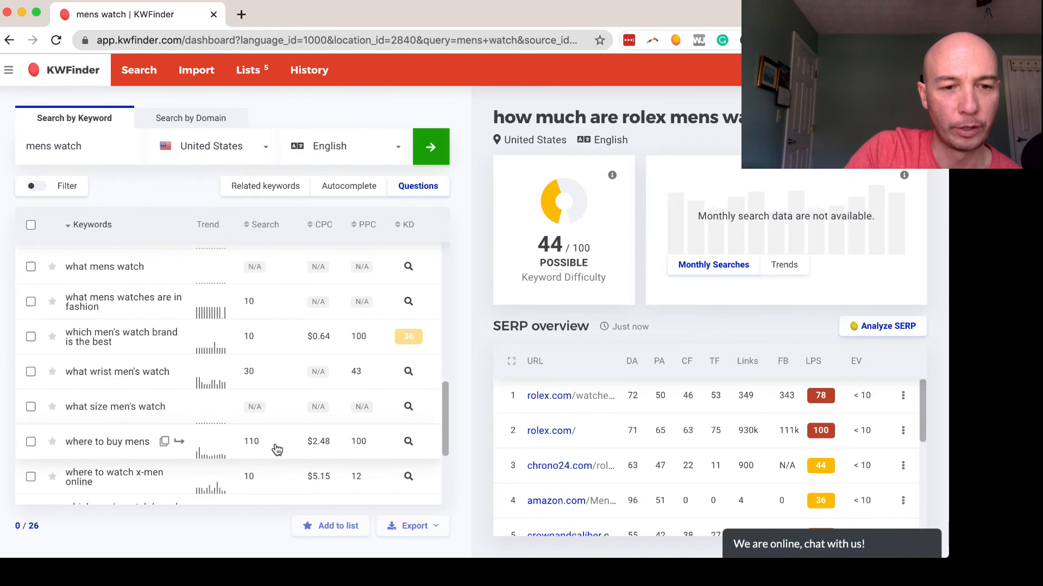
scroll(277, 448, "down", 1)
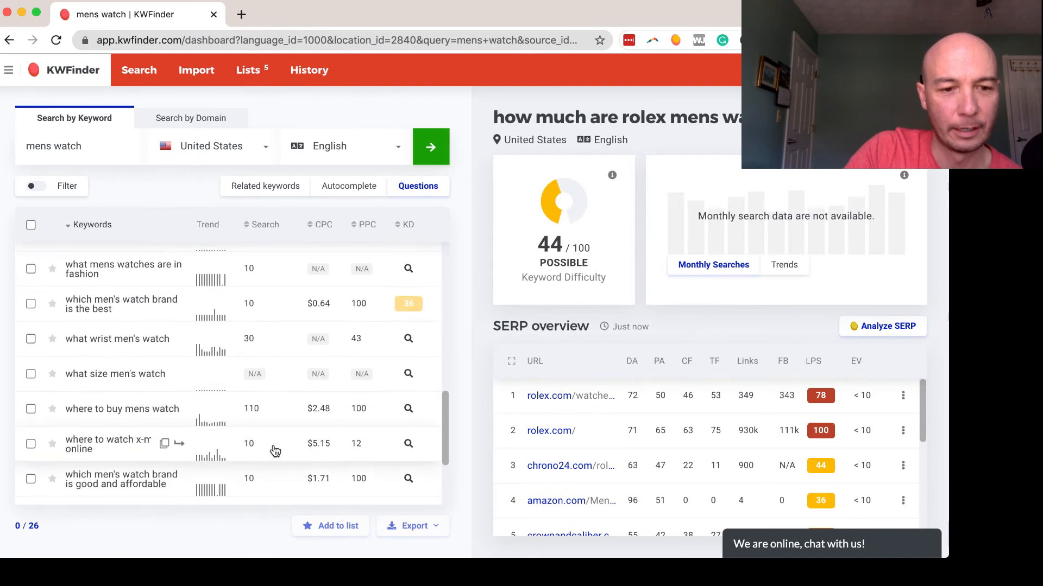
scroll(276, 450, "down", 4)
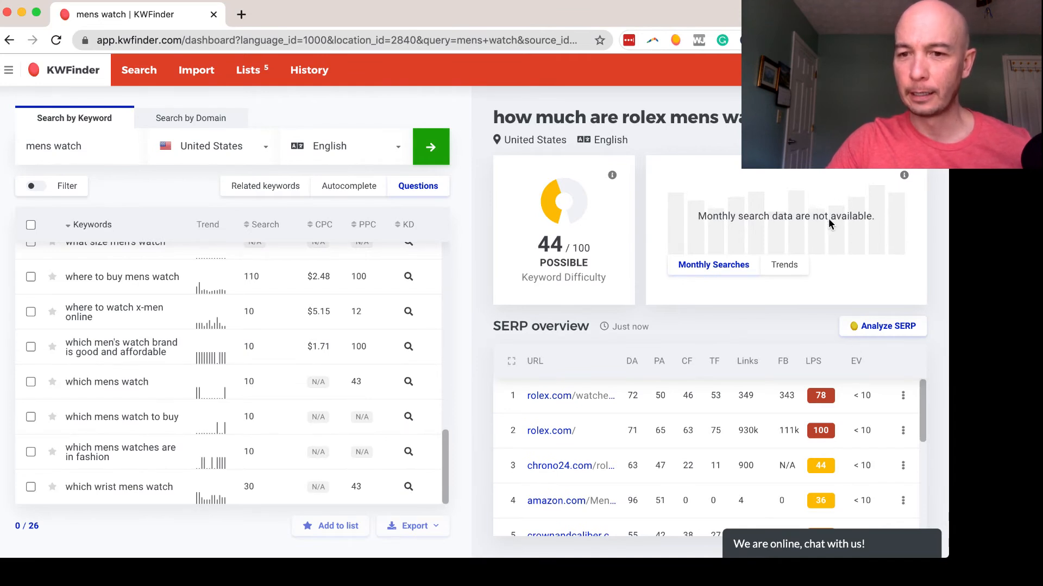
- Switch to related keyword ideas and search for "winter outfit ideas" in the United States
left_click(856, 211)
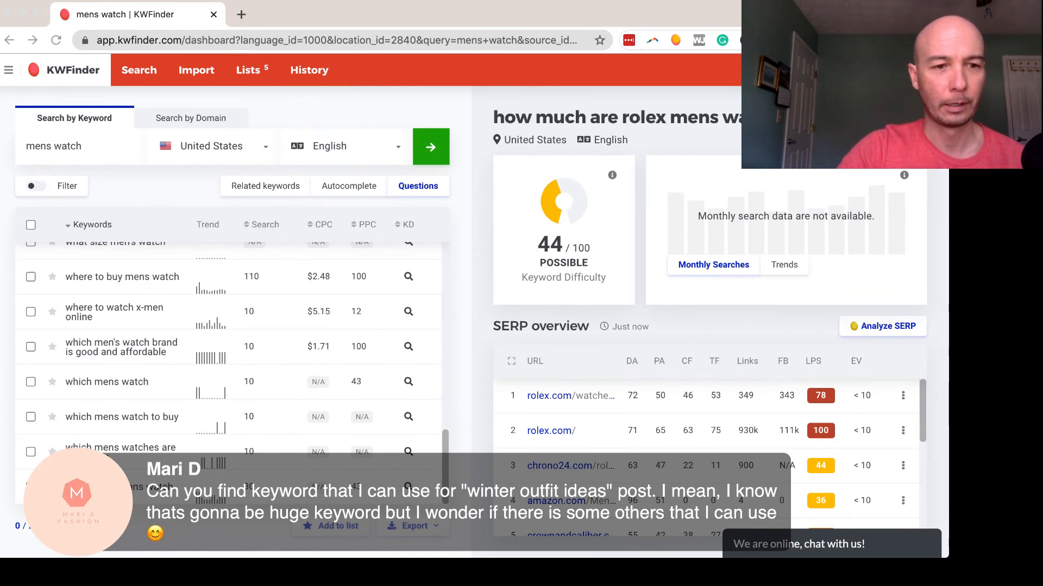
triple_click(76, 149)
type("winter outfit ideas")
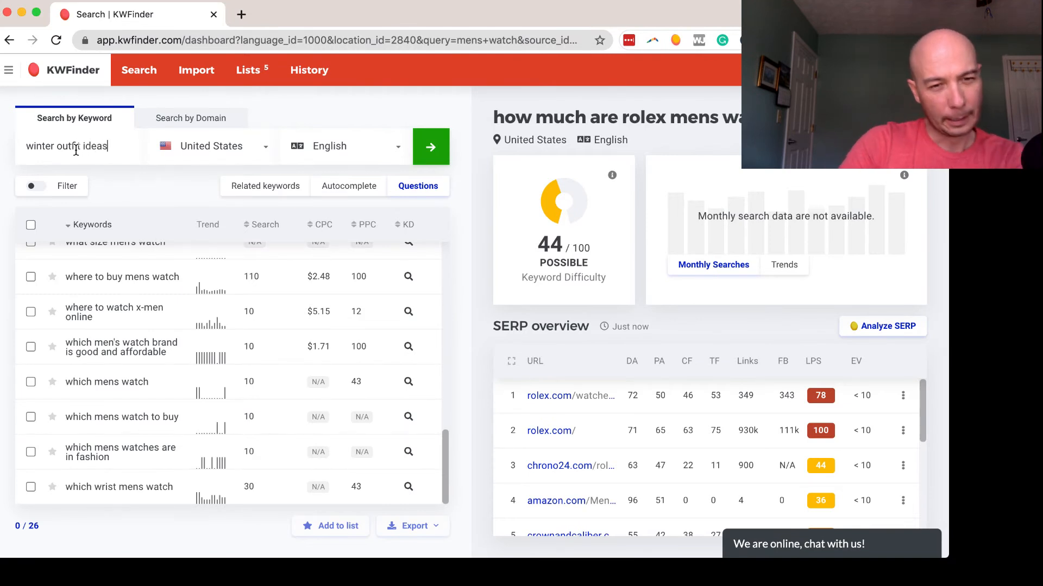
left_click(280, 191)
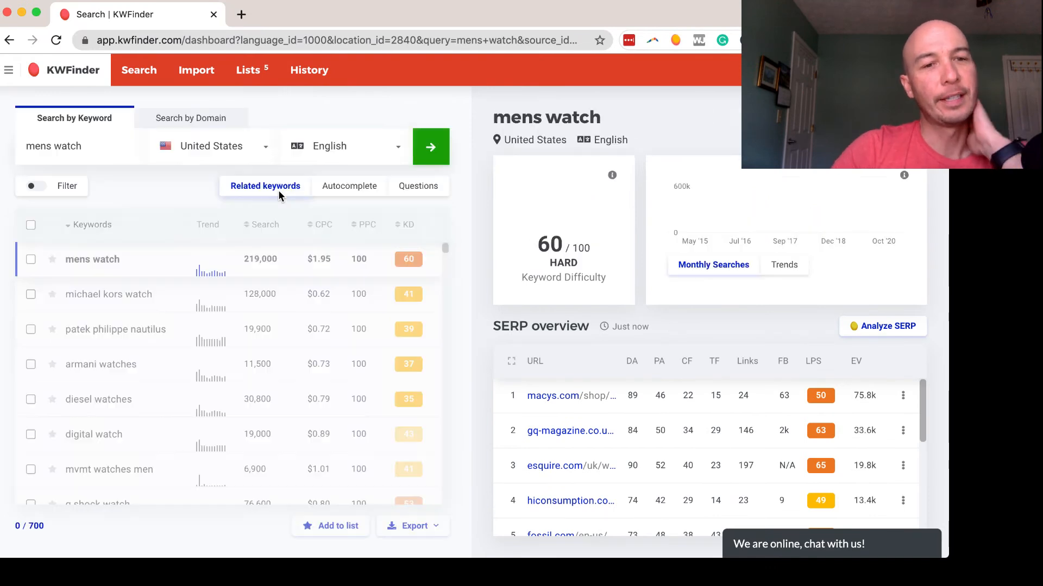
triple_click(96, 151)
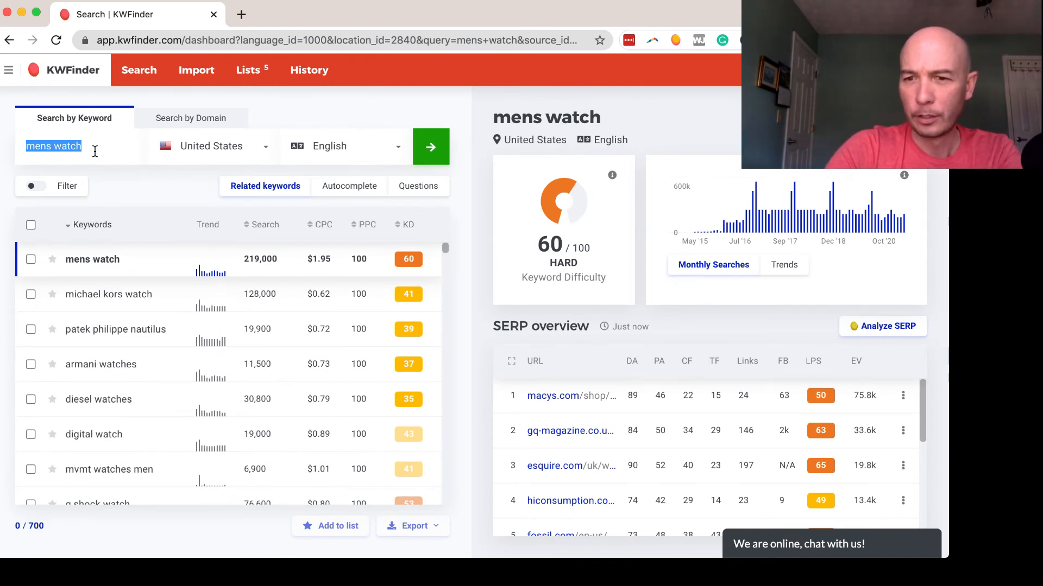
type("winter outfit i")
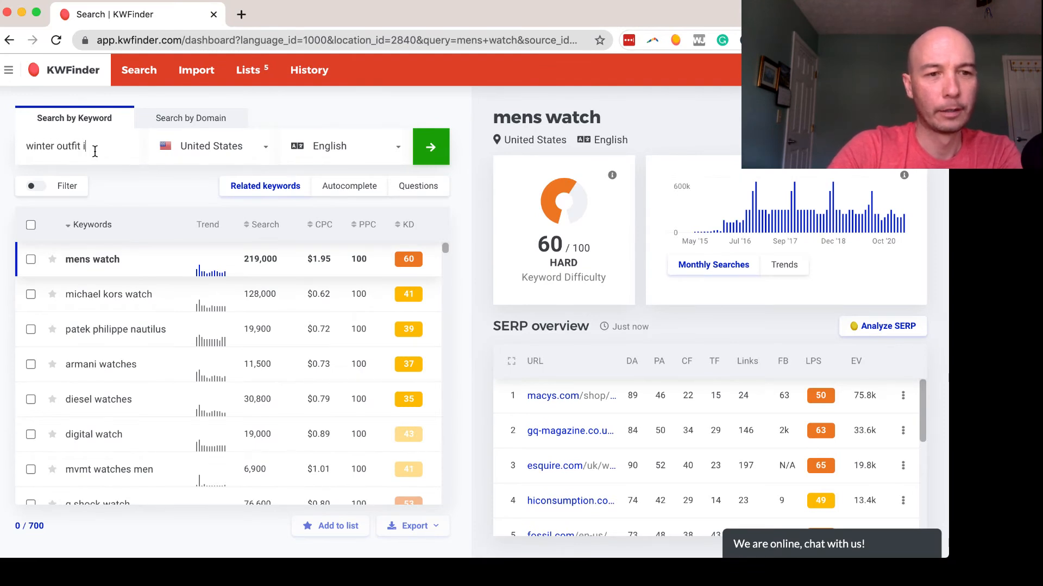
type("deas")
key("Return")
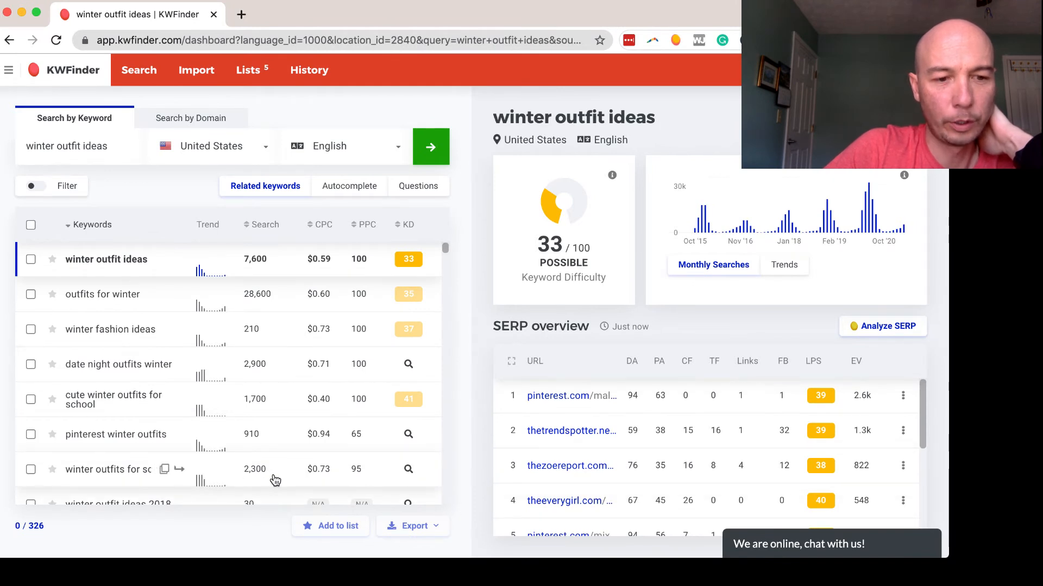
- Check the difficulty and ranking pages for "cute winter outfits for school" and "winter outfits for school"
scroll(284, 478, "down", 3)
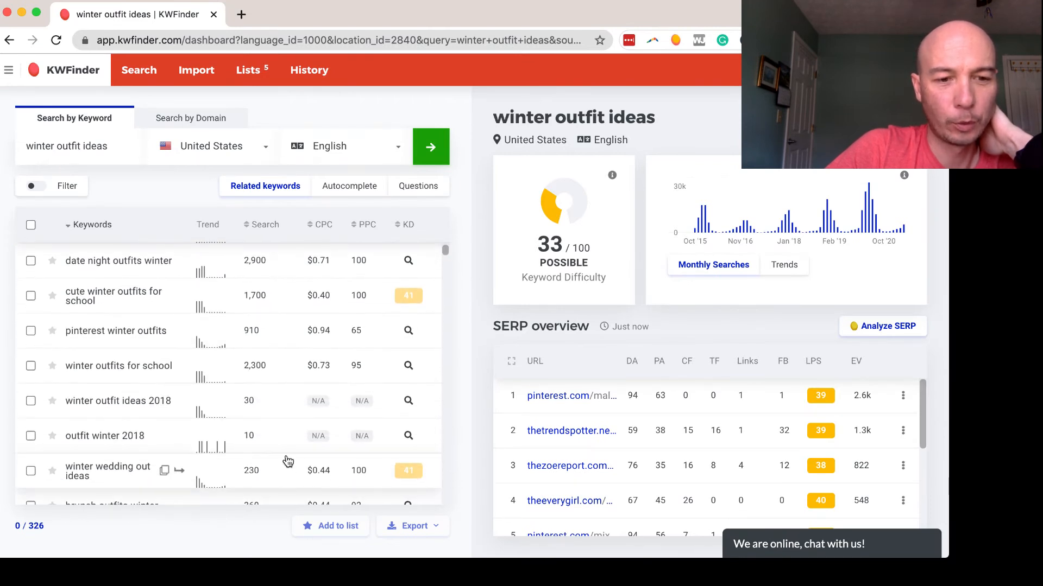
scroll(288, 461, "down", 1)
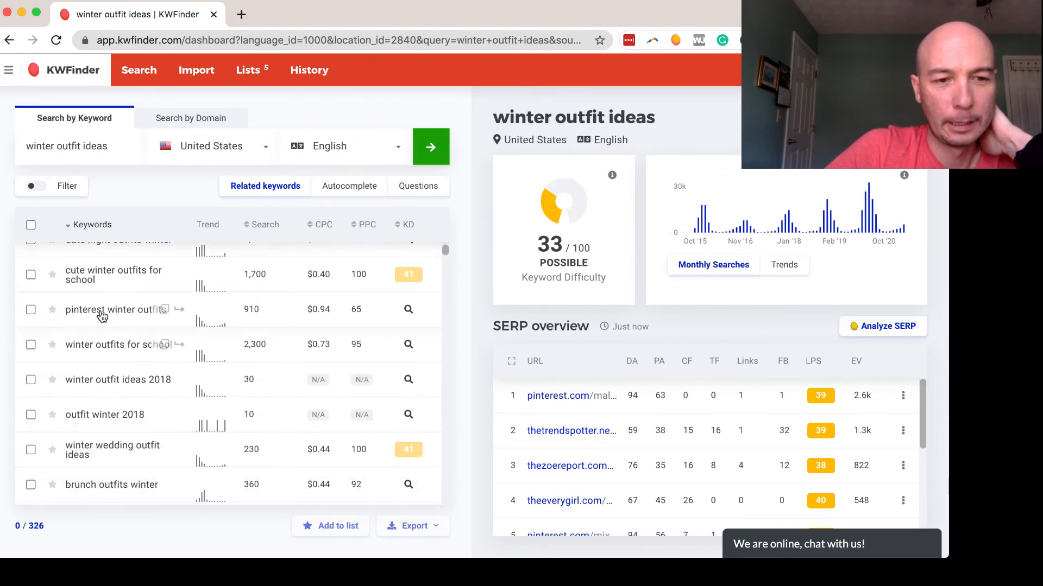
scroll(89, 321, "down", 1)
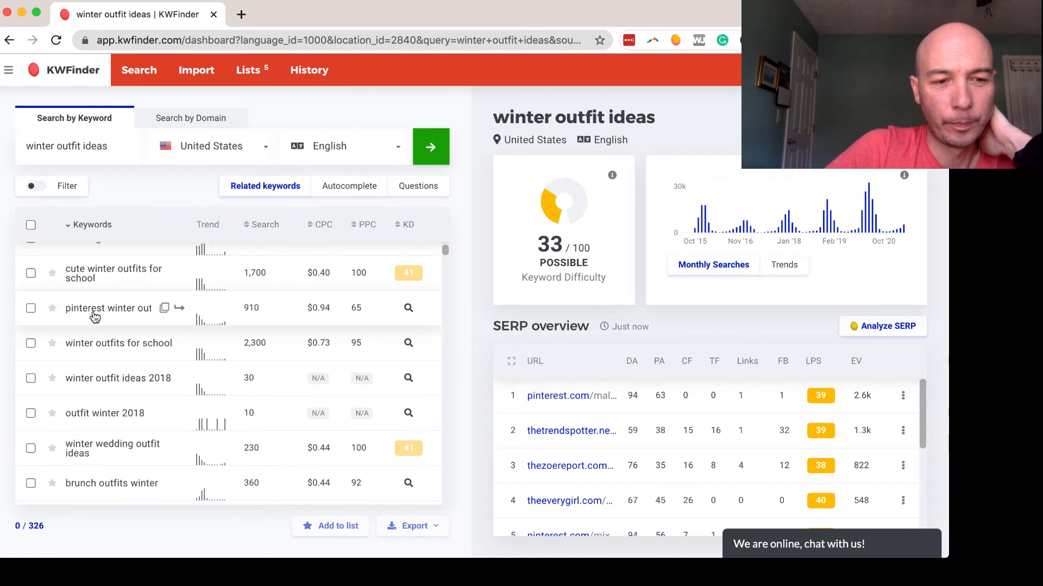
left_click(100, 283)
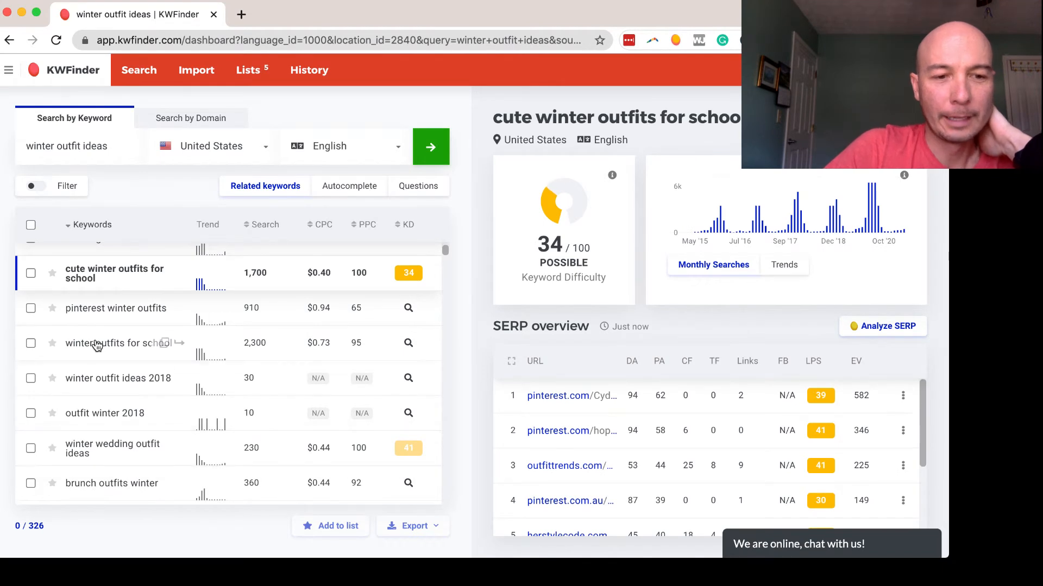
left_click(101, 346)
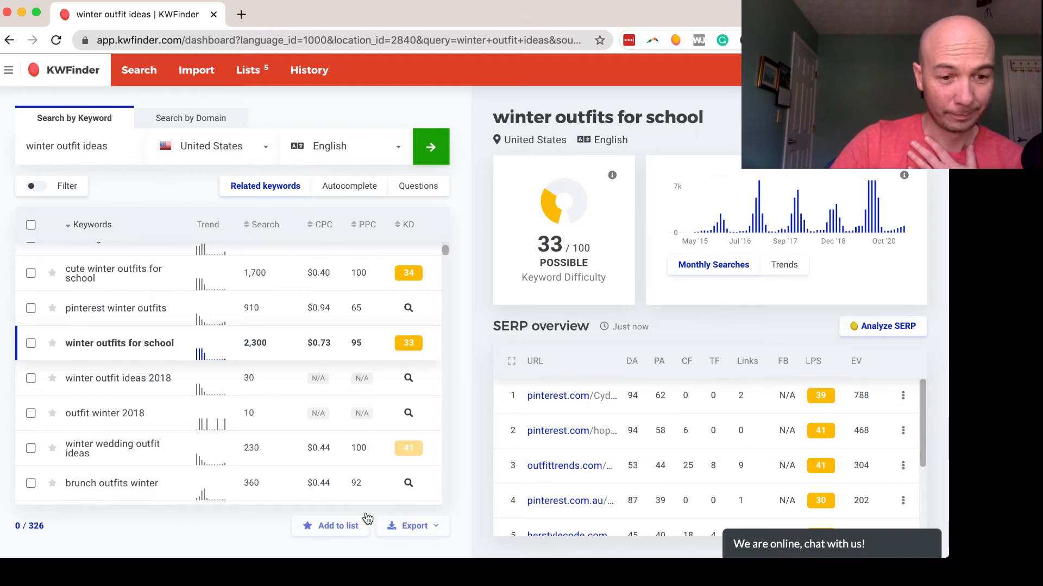
scroll(109, 459, "down", 5)
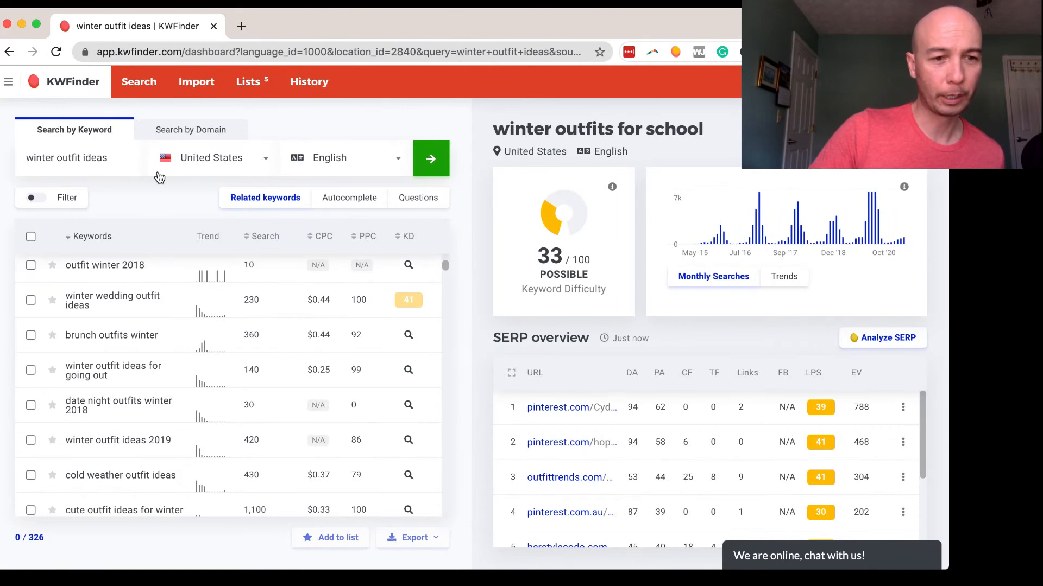
- Remove "for" from the included keywords and filter the ideas to at least 4 words
left_click(69, 198)
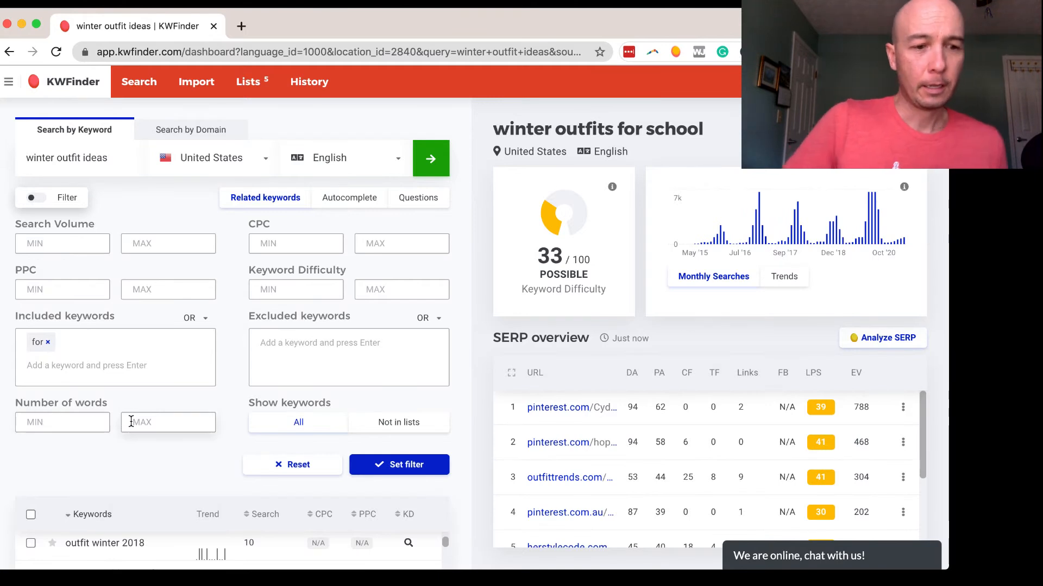
left_click(73, 426)
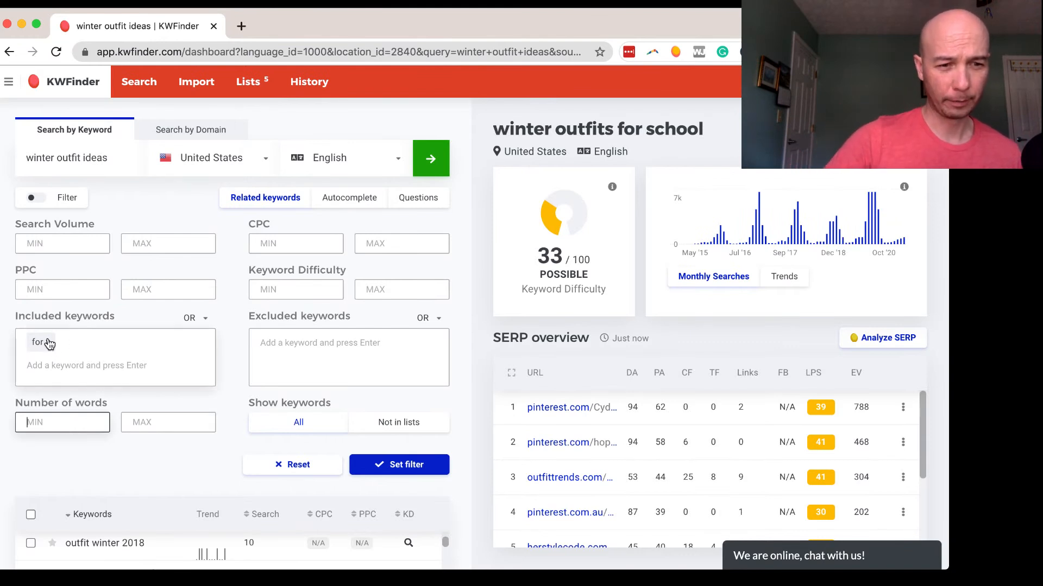
left_click(48, 343)
left_click(48, 423)
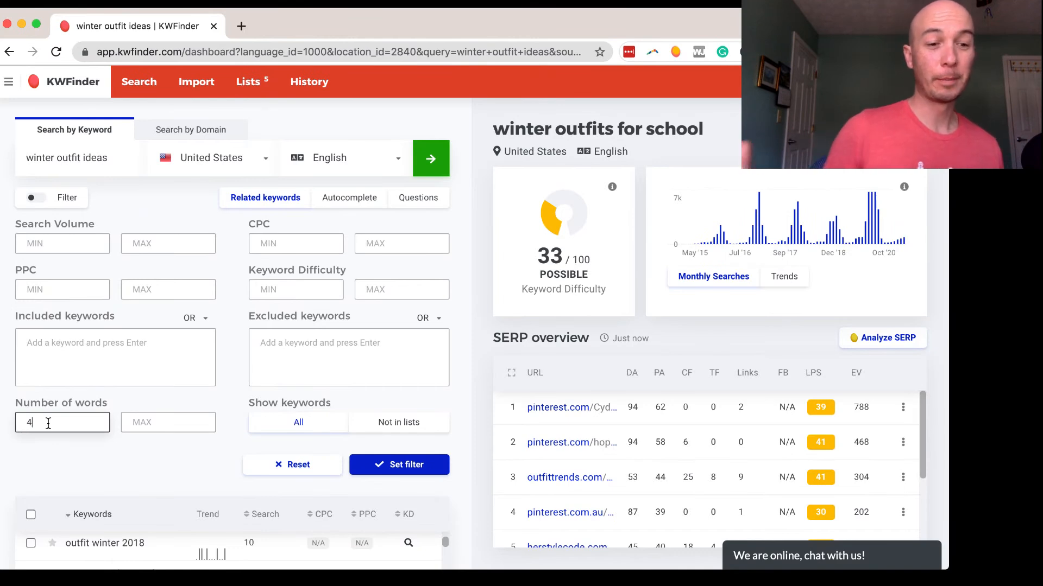
left_click(418, 465)
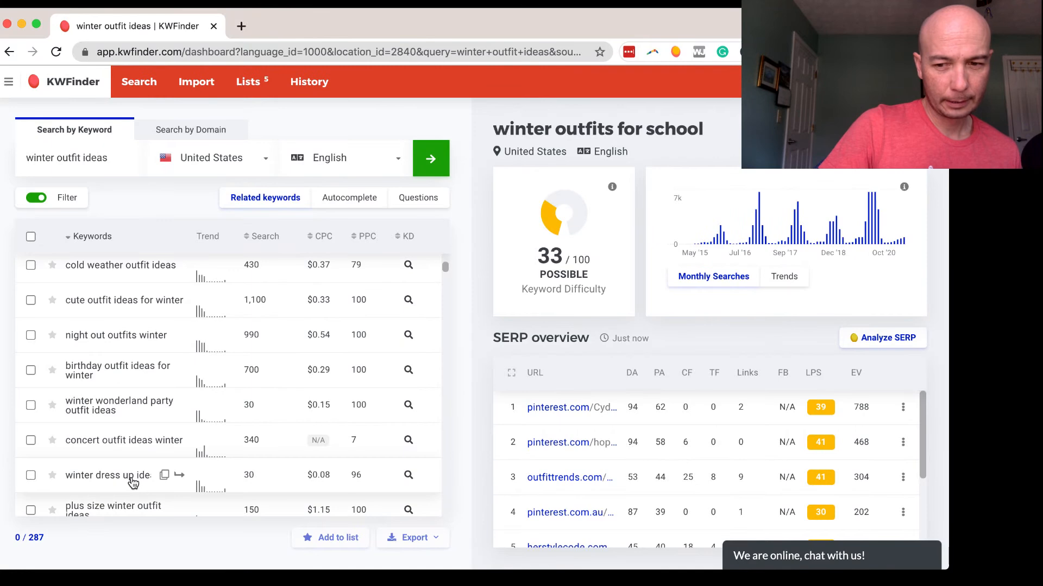
- Look through the filtered keywords and check the difficulty and ranking pages for "plus size winter outfit ideas"
scroll(132, 488, "down", 3)
scroll(131, 482, "down", 3)
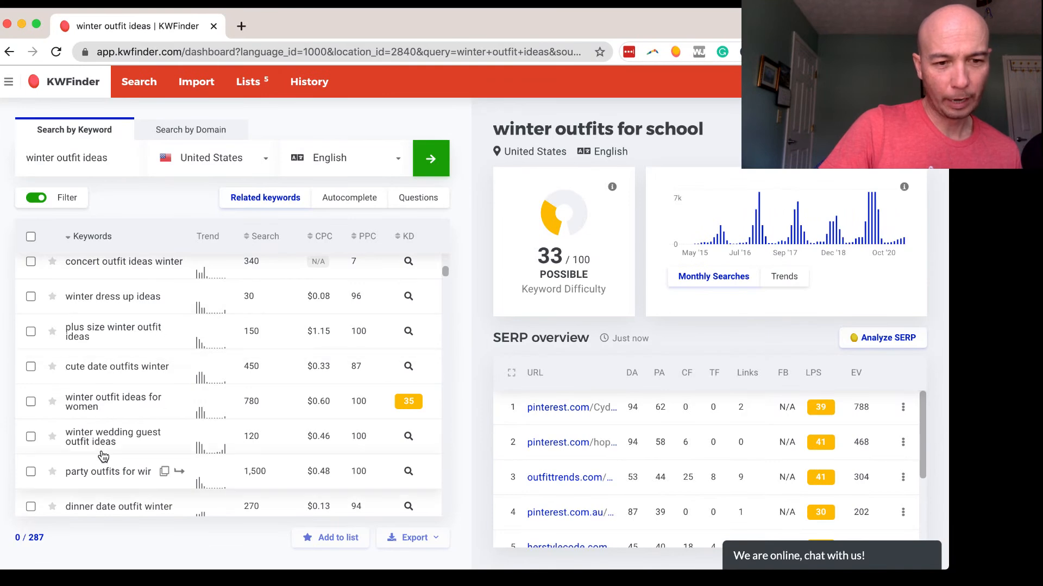
left_click(95, 337)
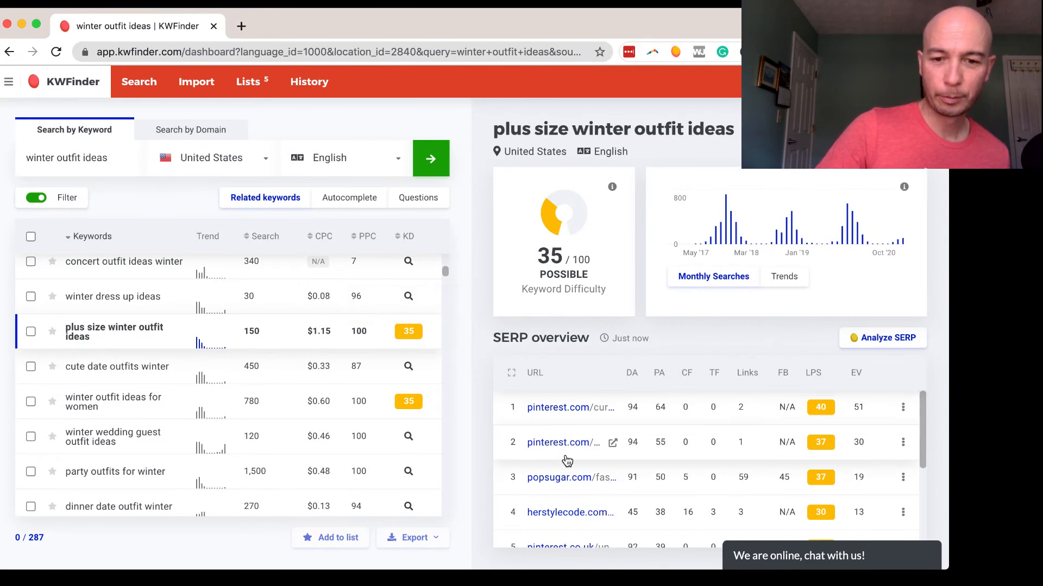
scroll(587, 488, "down", 2)
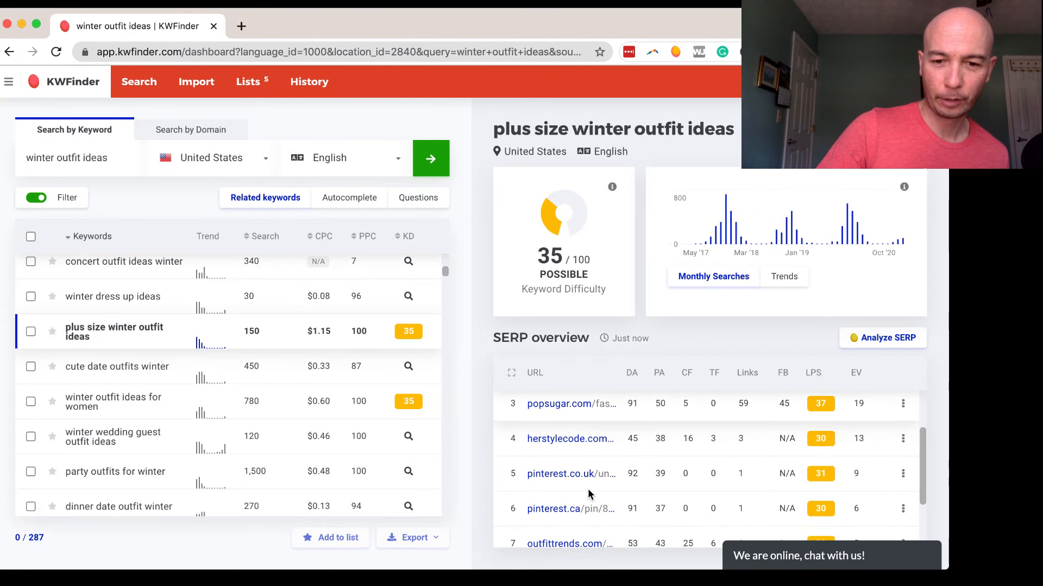
scroll(588, 488, "down", 1)
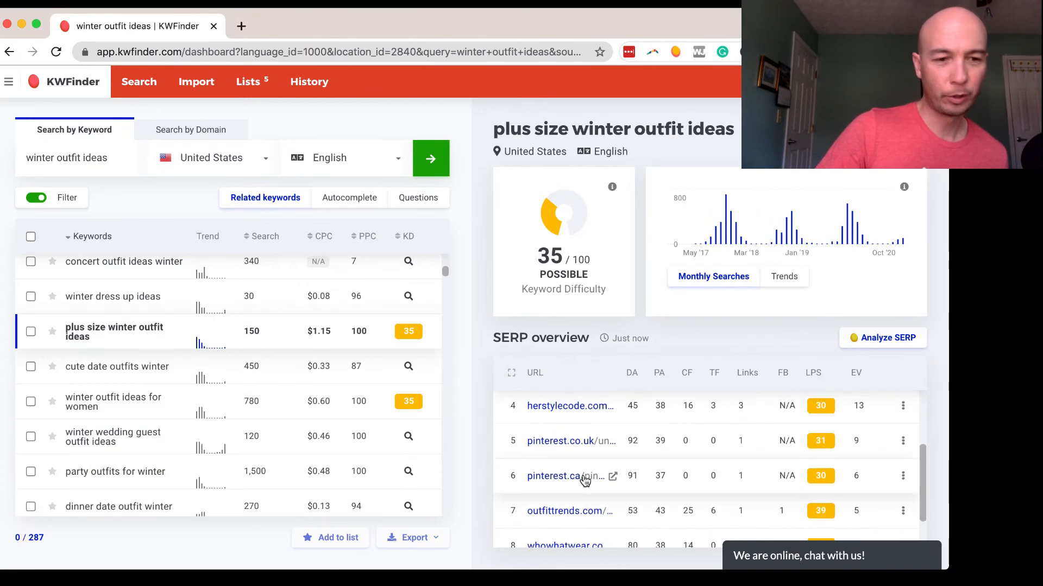
scroll(565, 481, "up", 3)
- Sort the filtered keywords by search volume and check the difficulty of "30th birthday outfit winter"
scroll(166, 434, "down", 3)
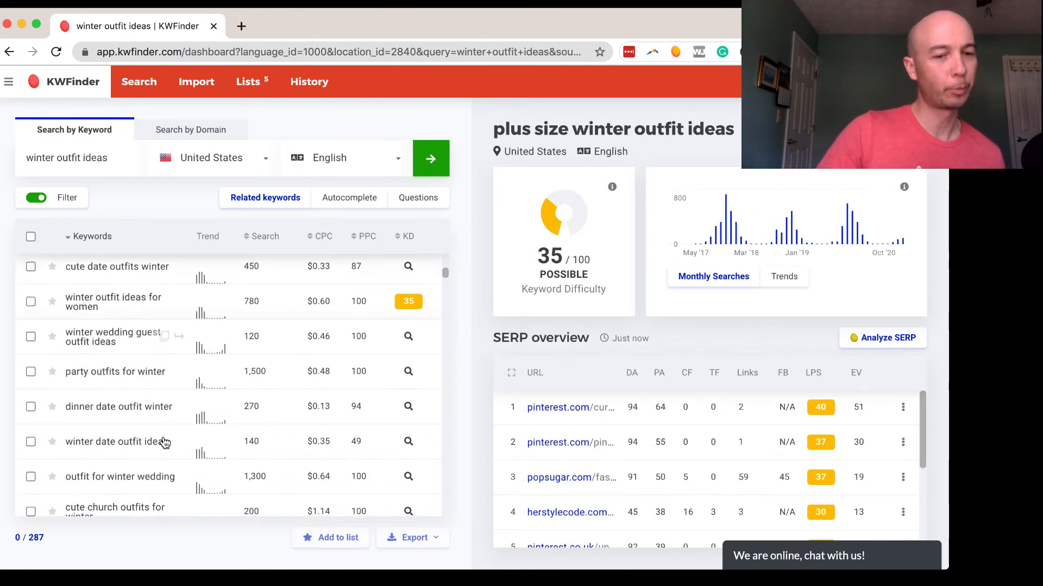
scroll(166, 442, "down", 4)
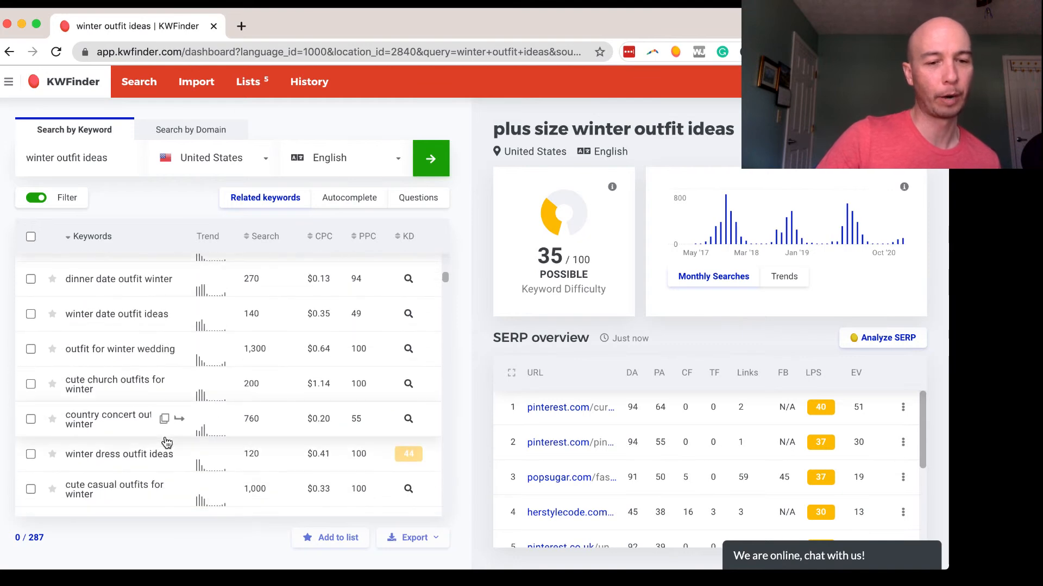
scroll(166, 442, "down", 3)
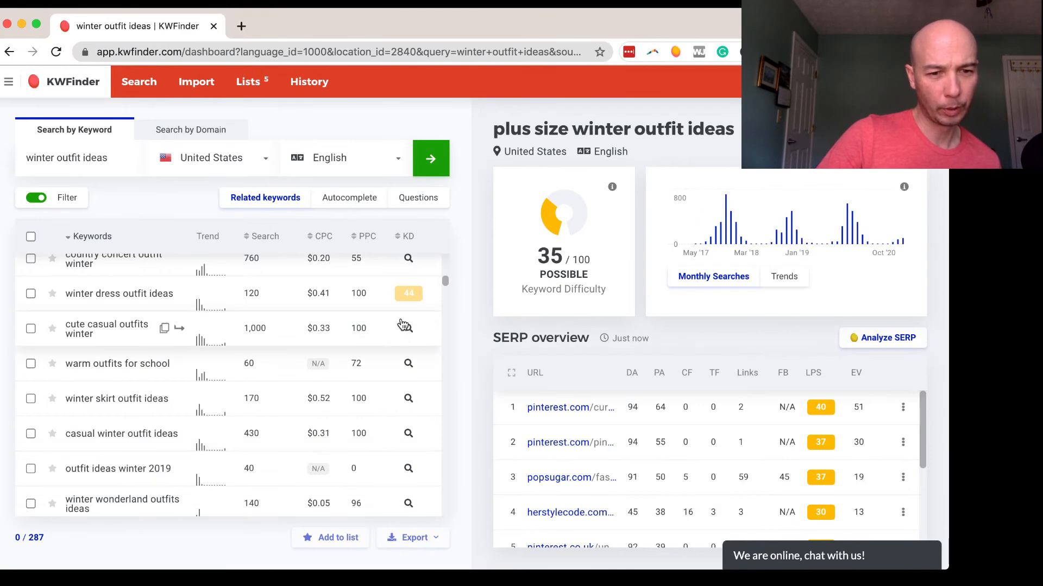
scroll(310, 391, "down", 1)
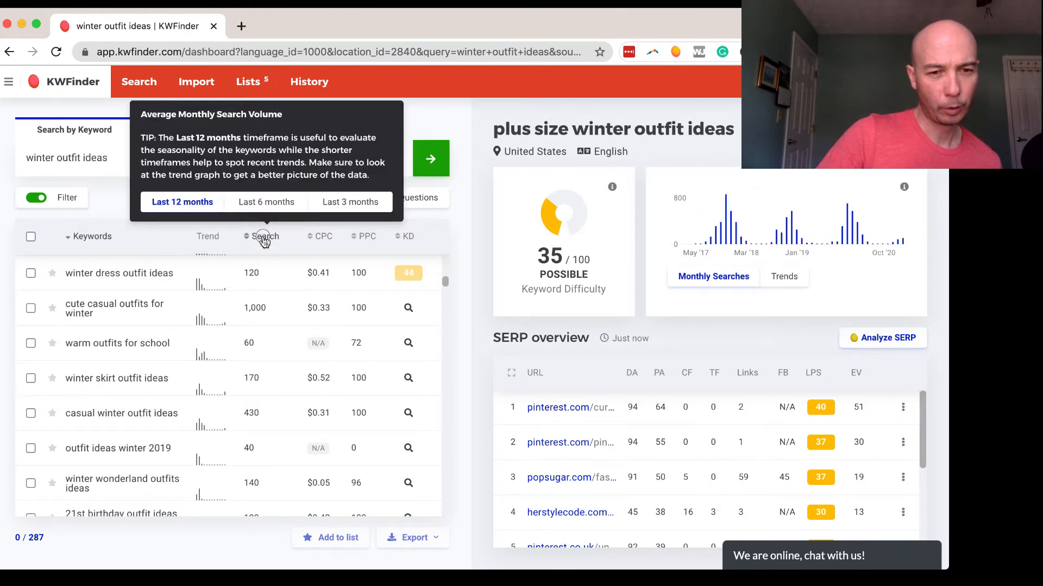
left_click(264, 239)
scroll(256, 355, "down", 10)
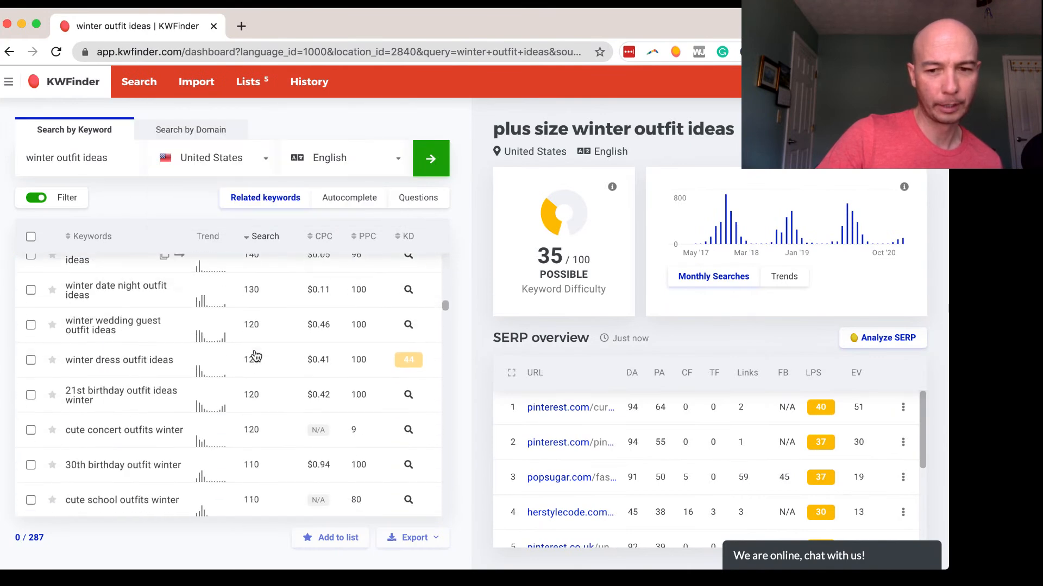
scroll(255, 356, "down", 3)
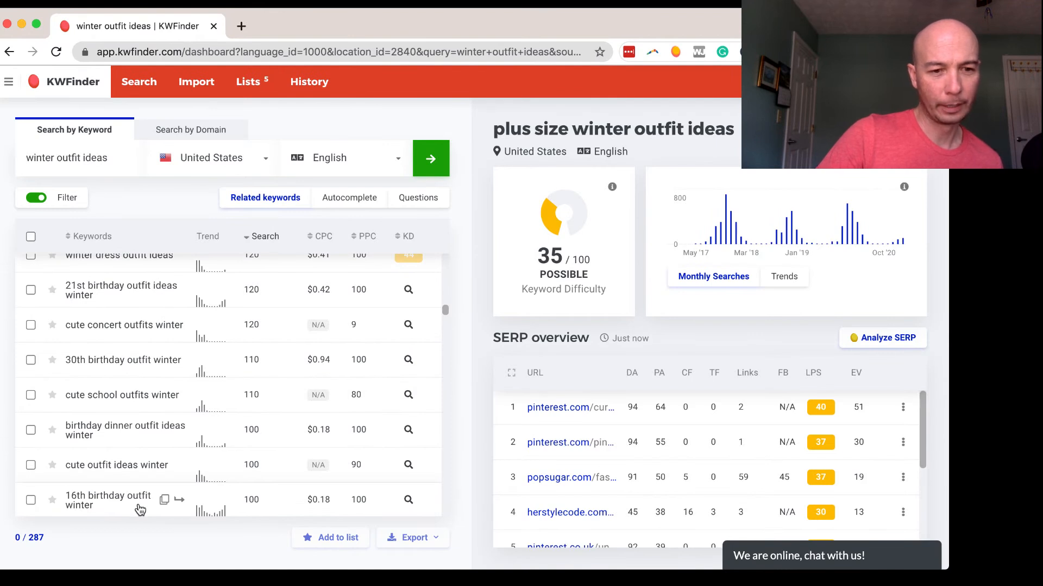
left_click(130, 369)
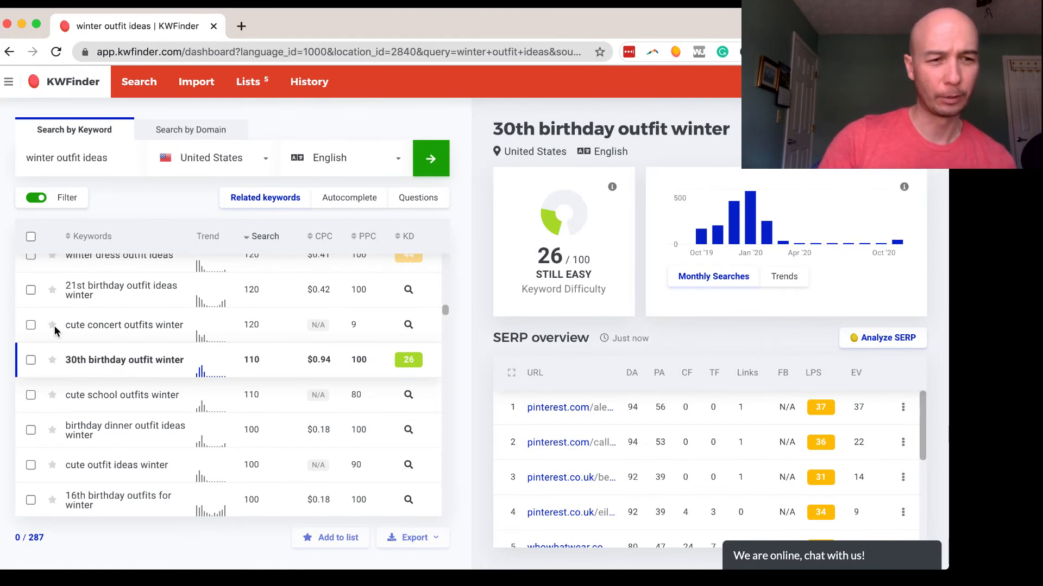
- Filter the winter outfit ideas to keywords including "birthday" and look through the matches
left_click(65, 198)
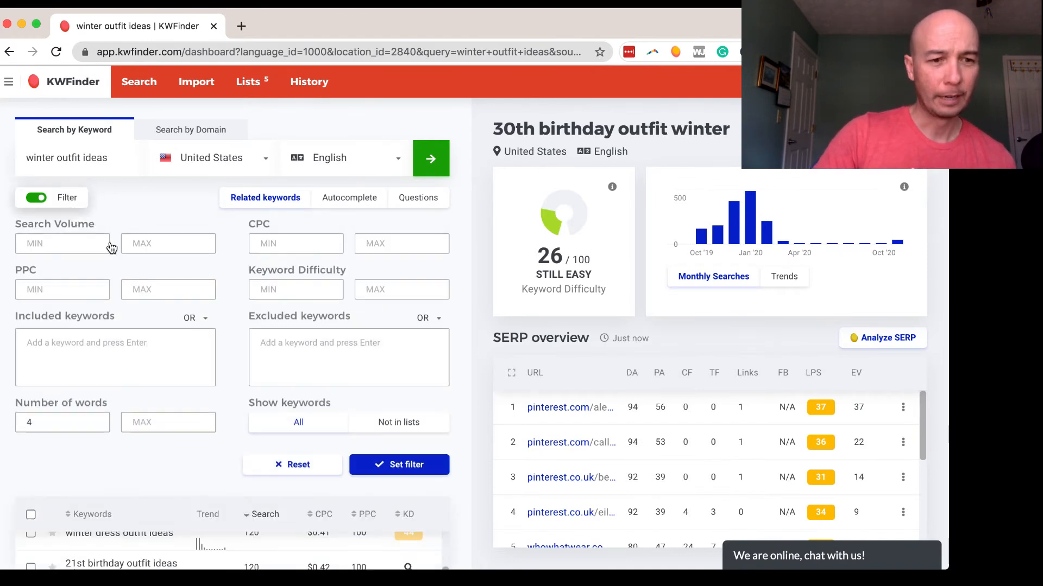
left_click(100, 367)
type("bir")
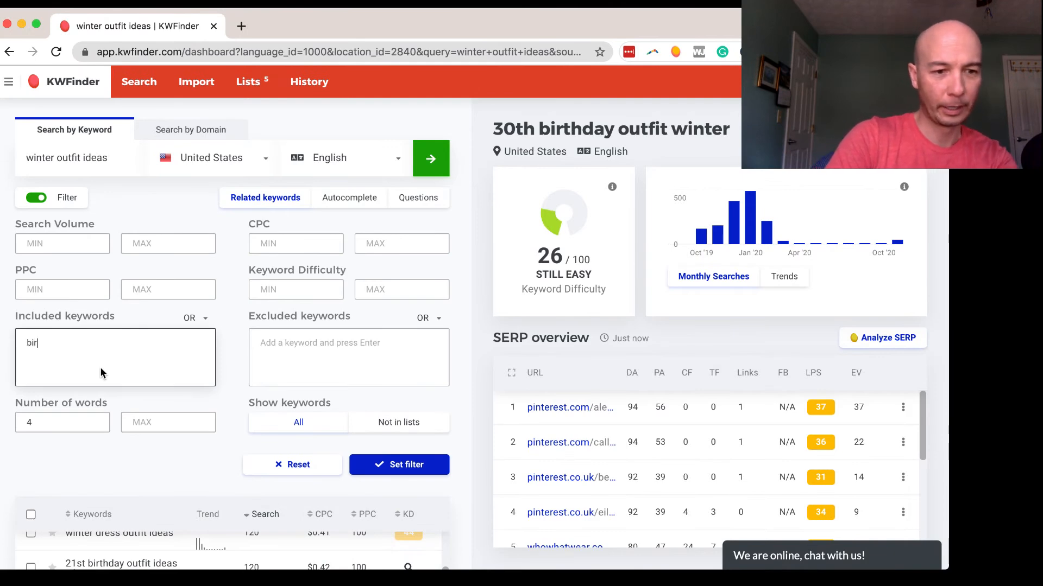
type("thday")
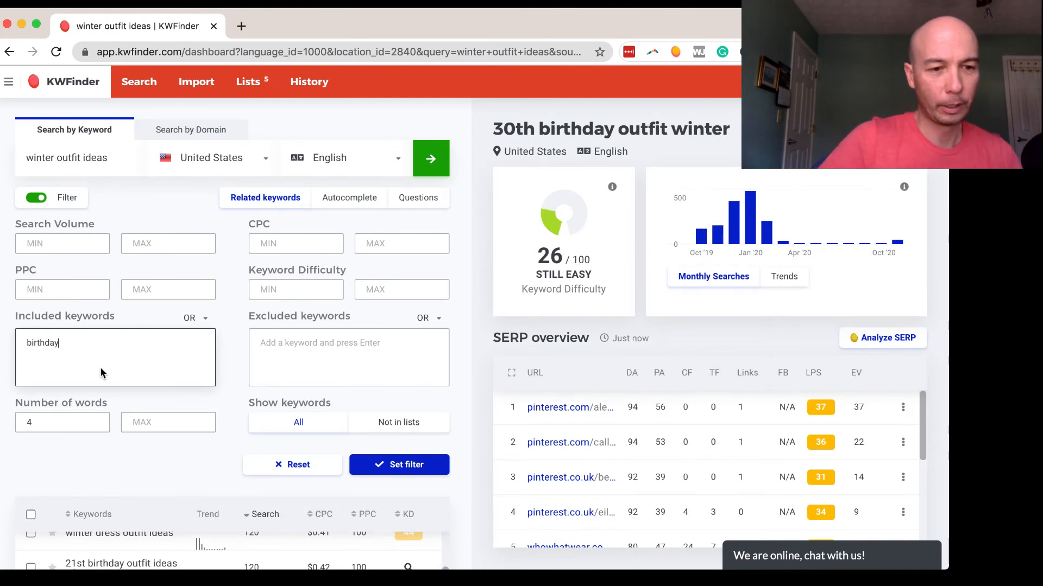
left_click(426, 469)
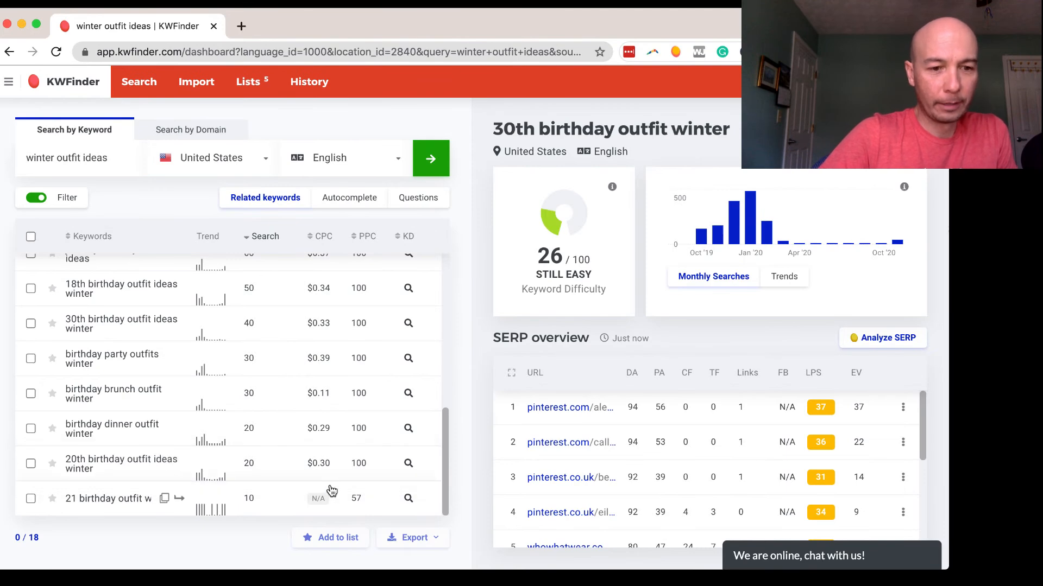
scroll(332, 490, "up", 3)
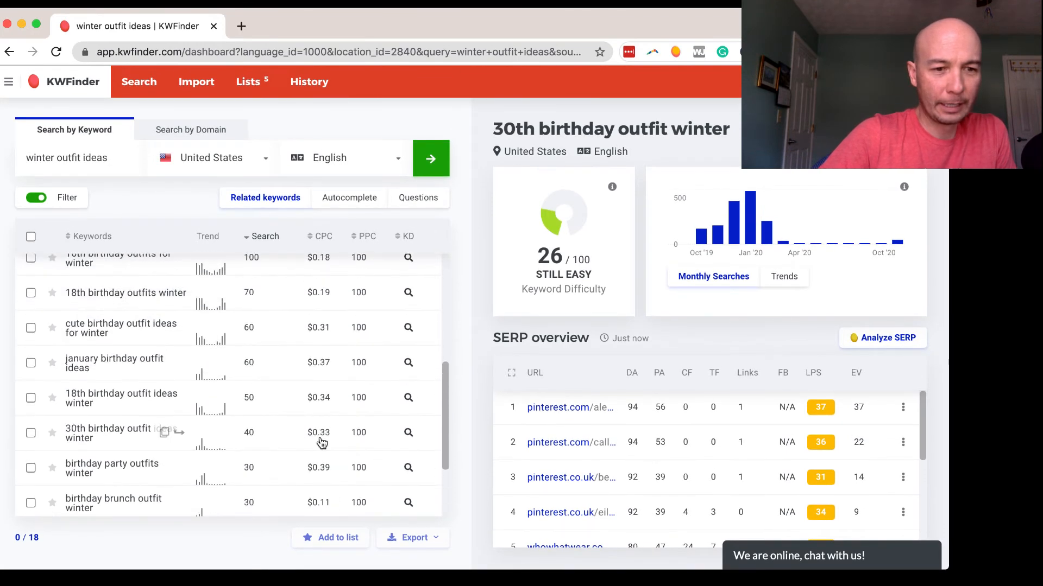
scroll(320, 442, "up", 10)
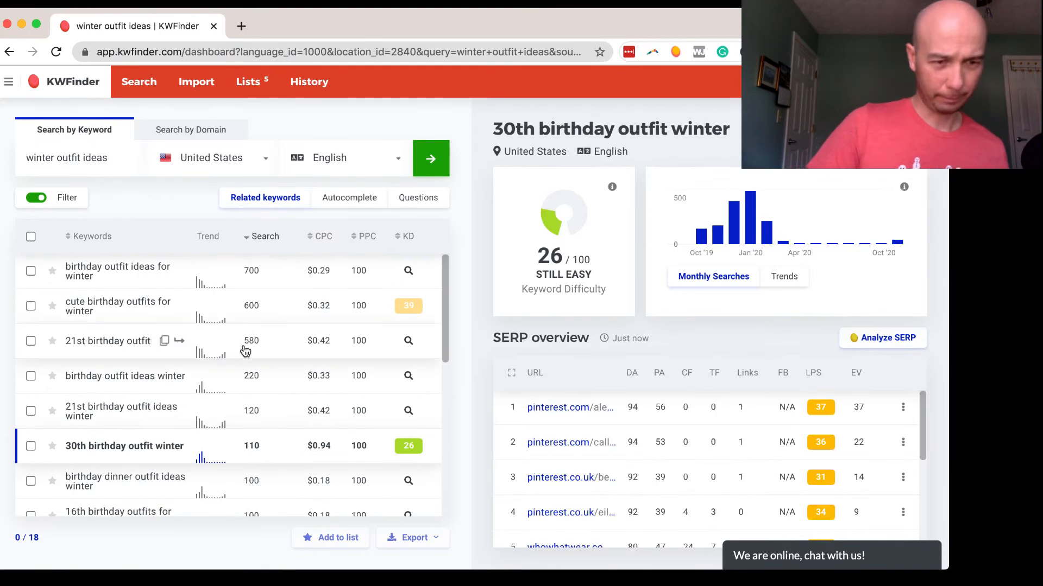
- Remove "birthday" from the included keywords and filter the winter outfit ideas to at least 5 words
left_click(76, 202)
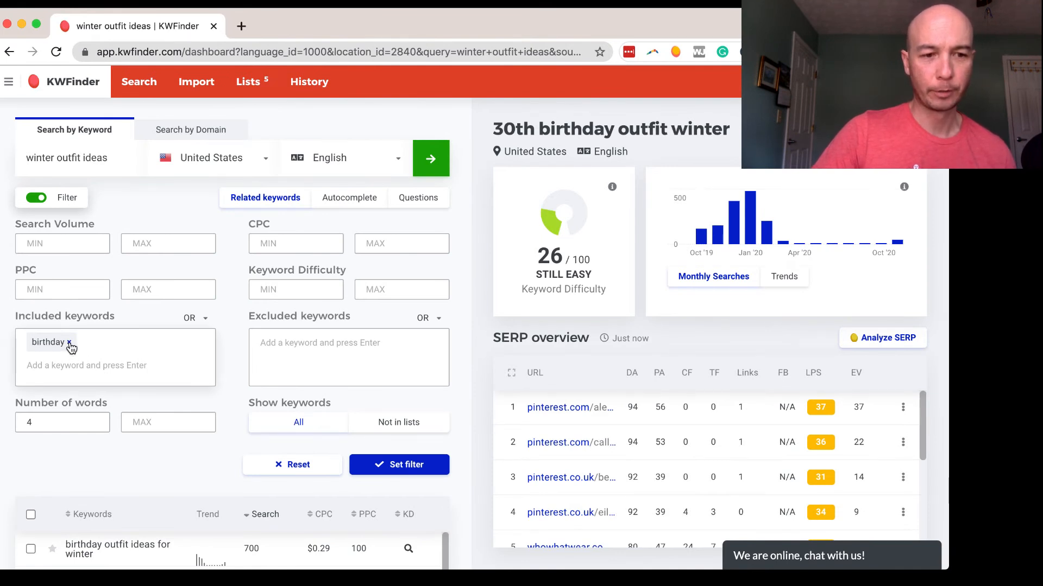
left_click(70, 343)
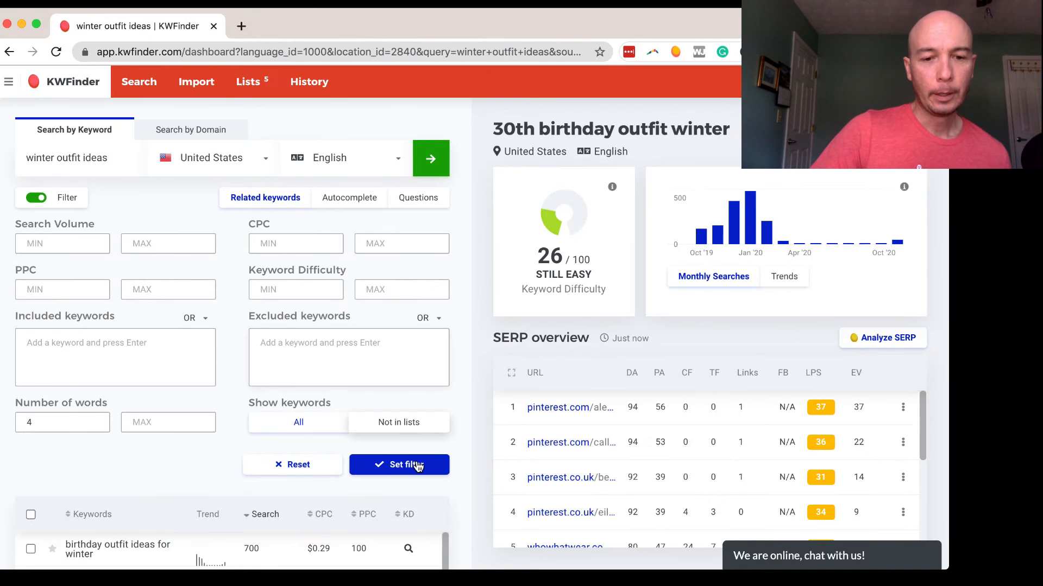
left_click_drag(35, 423, 13, 424)
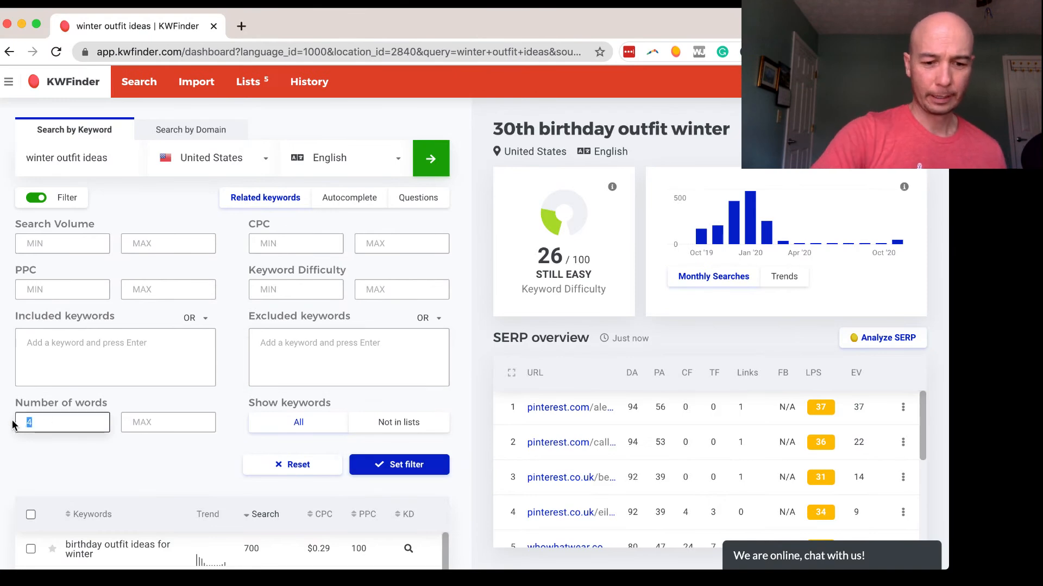
type("5")
left_click(399, 465)
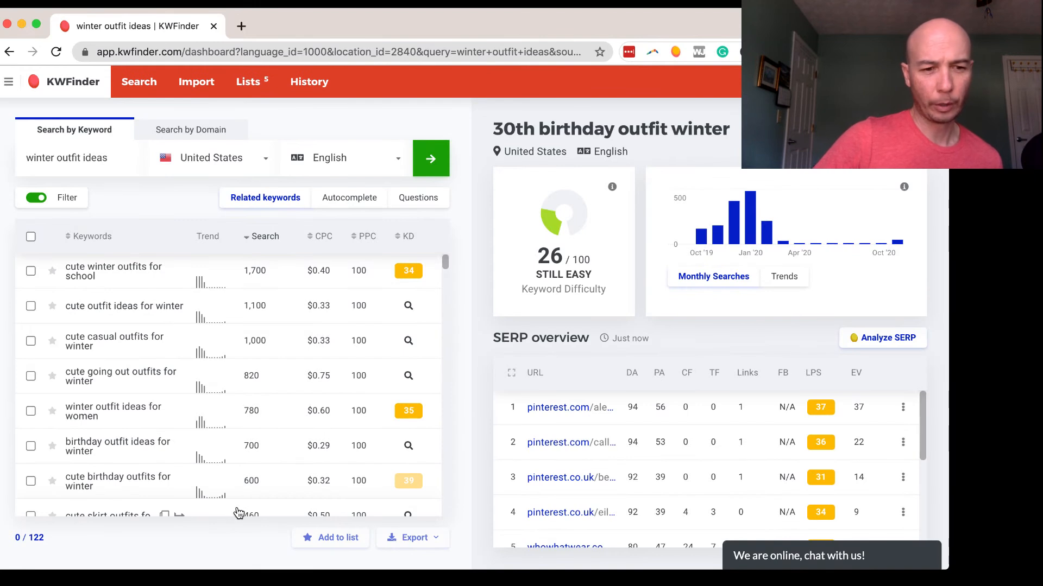
- Check the difficulty and ranking pages for "cute going out outfits for winter" and look through the lower-volume filtered keywords
left_click(112, 386)
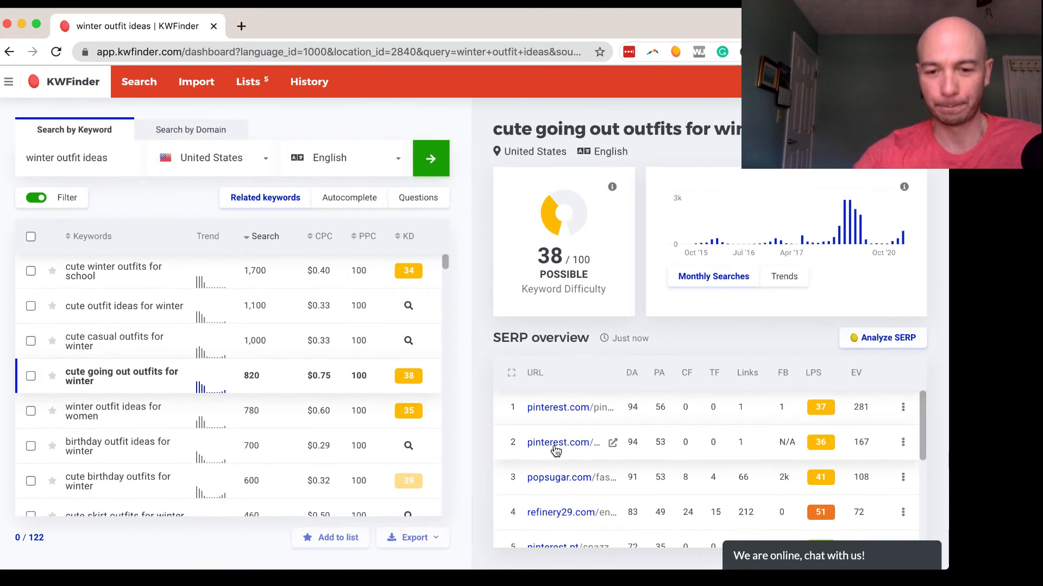
scroll(553, 450, "down", 5)
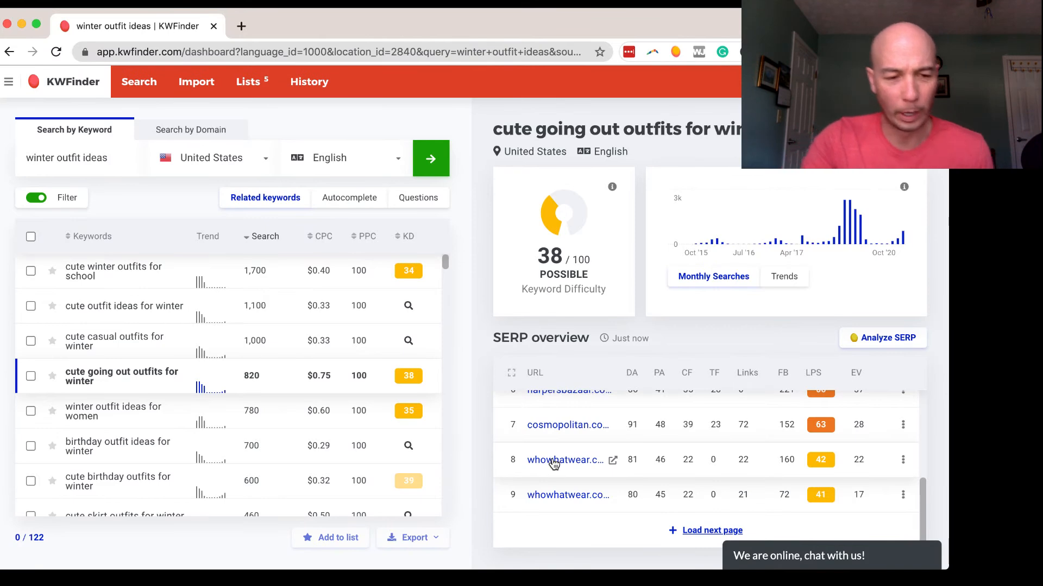
scroll(140, 423, "down", 5)
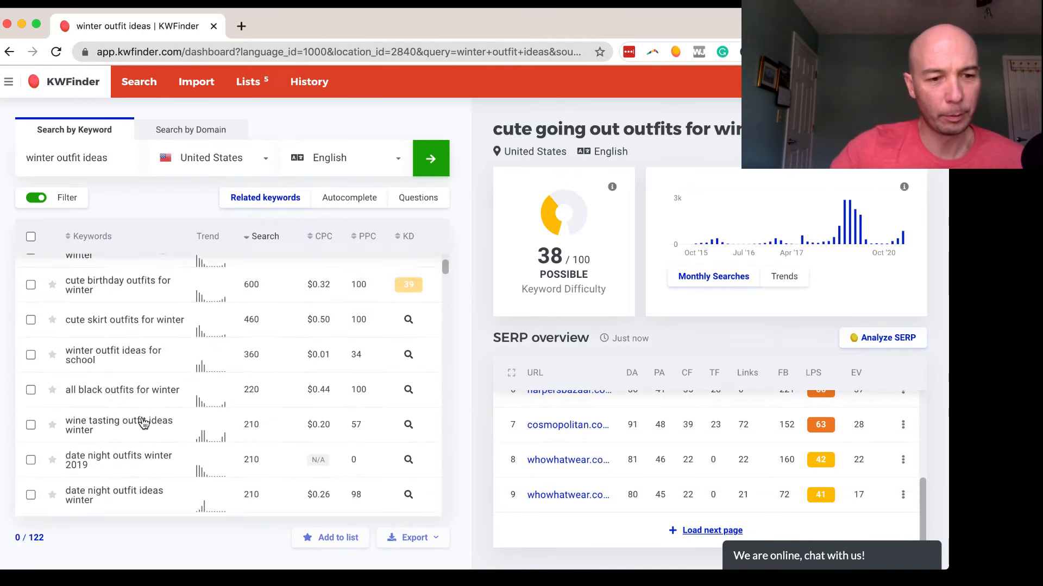
scroll(217, 415, "down", 12)
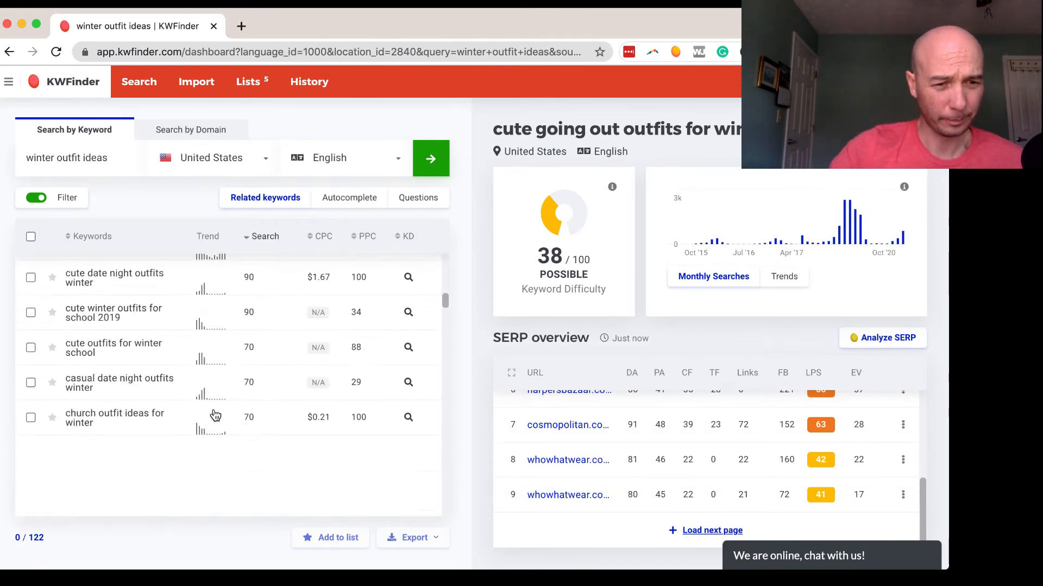
scroll(216, 415, "down", 3)
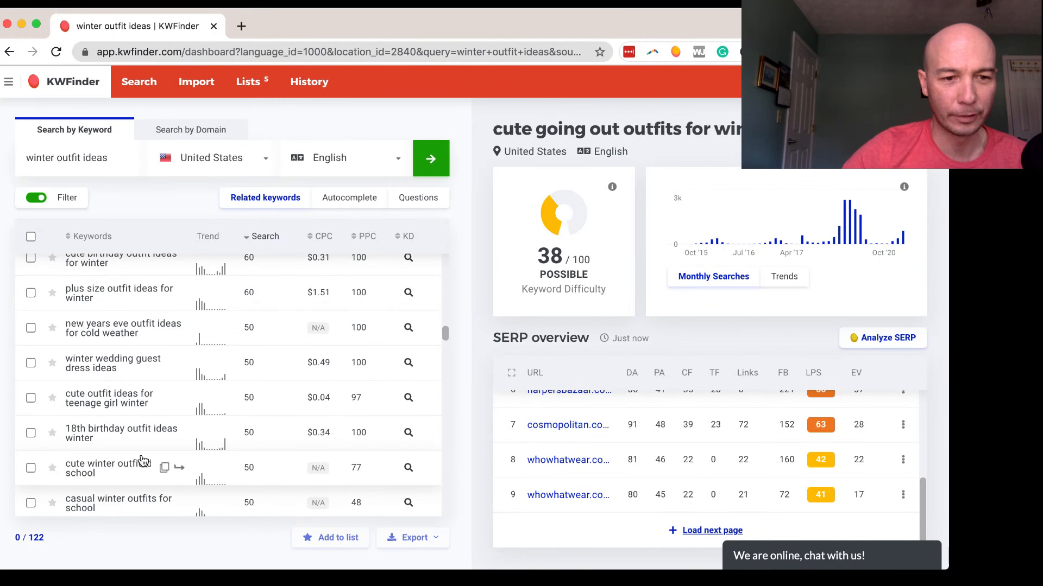
- Check the keyword difficulty and review the ranking pages for "new years eve outfit ideas for cold weather"
left_click(118, 337)
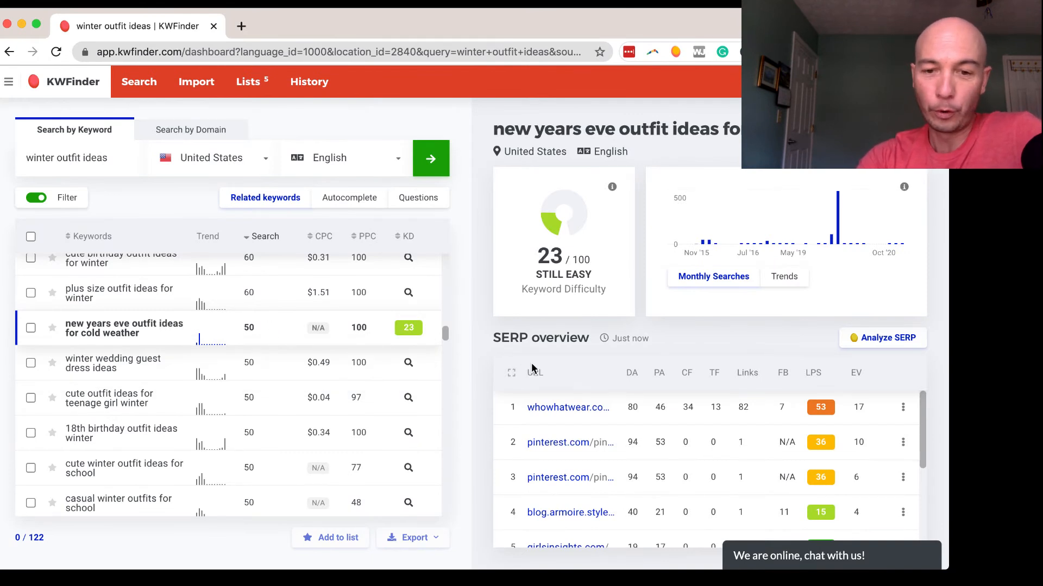
scroll(582, 510, "down", 1)
scroll(582, 511, "down", 2)
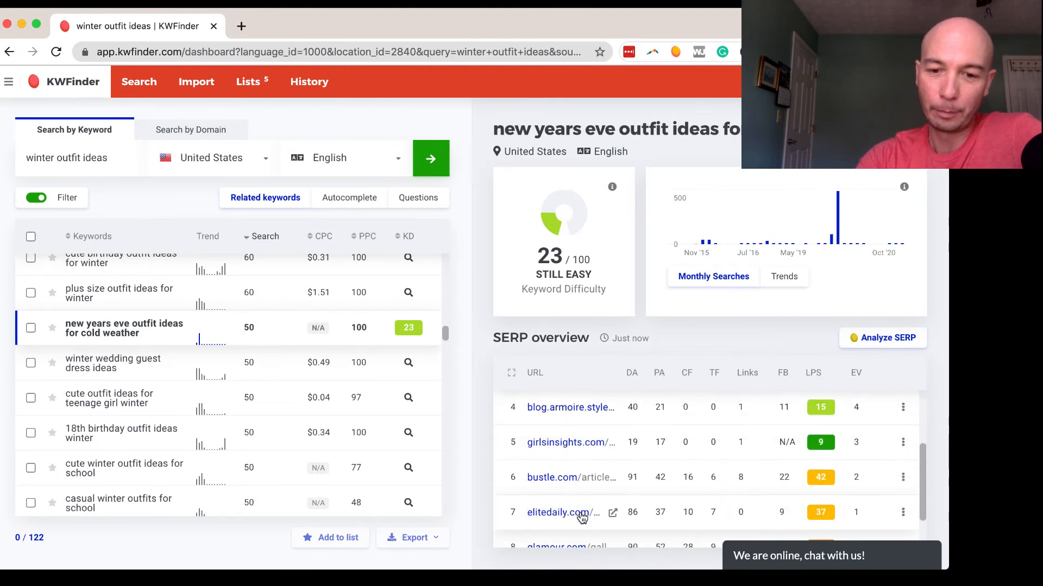
scroll(583, 518, "down", 2)
scroll(582, 518, "up", 5)
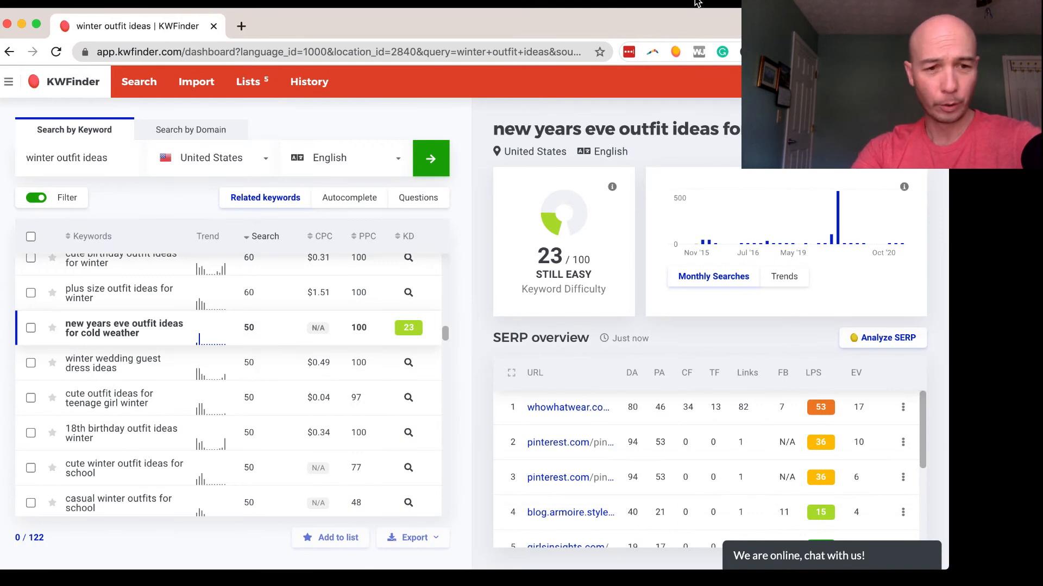
scroll(135, 458, "down", 2)
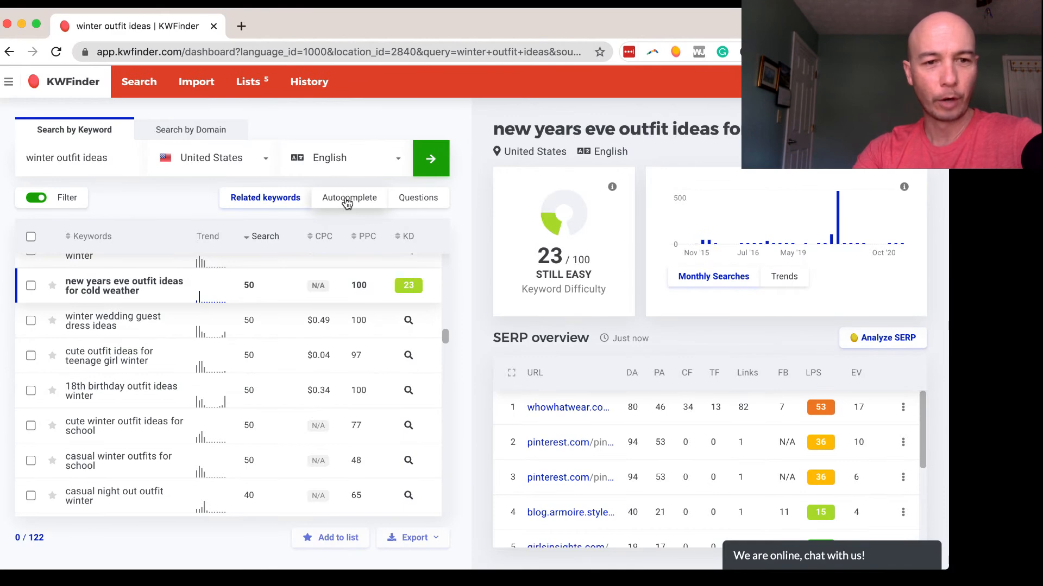
- Show the autocomplete keywords for winter outfit ideas and check the difficulty of the "beige coat", "beanie" and "with ankle boots" variants
left_click(347, 200)
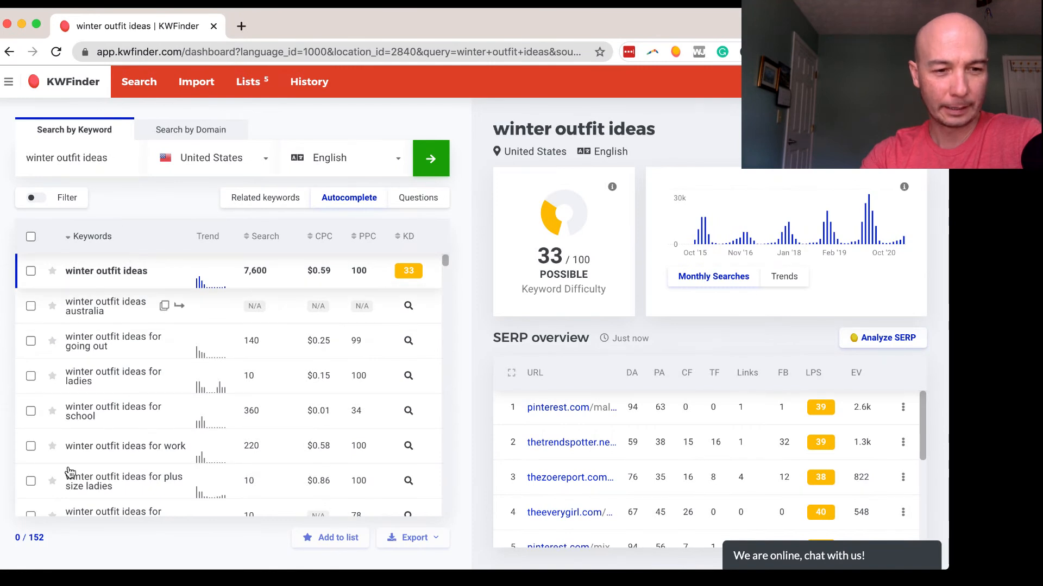
scroll(336, 458, "down", 5)
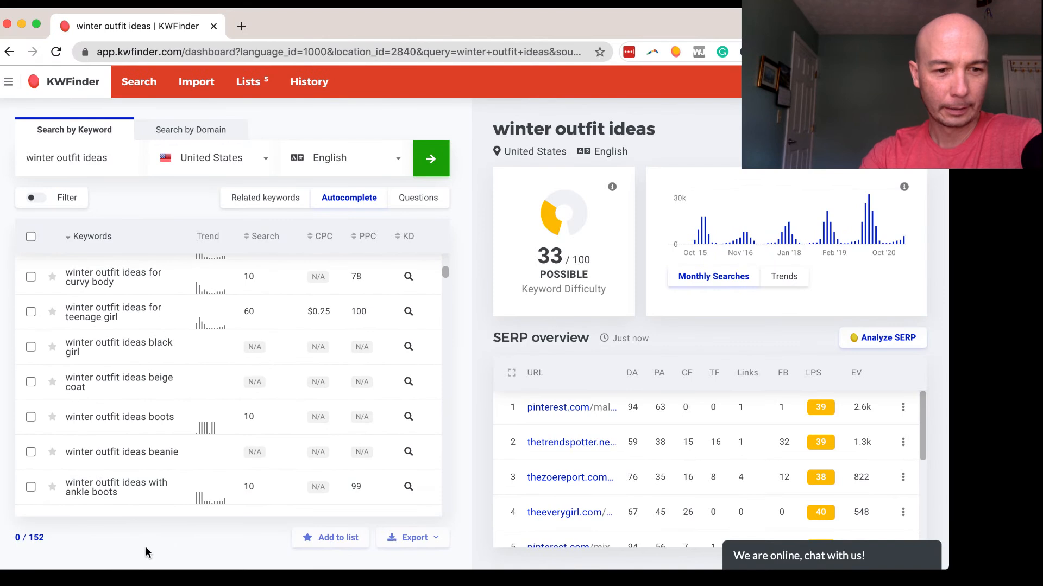
scroll(321, 432, "down", 3)
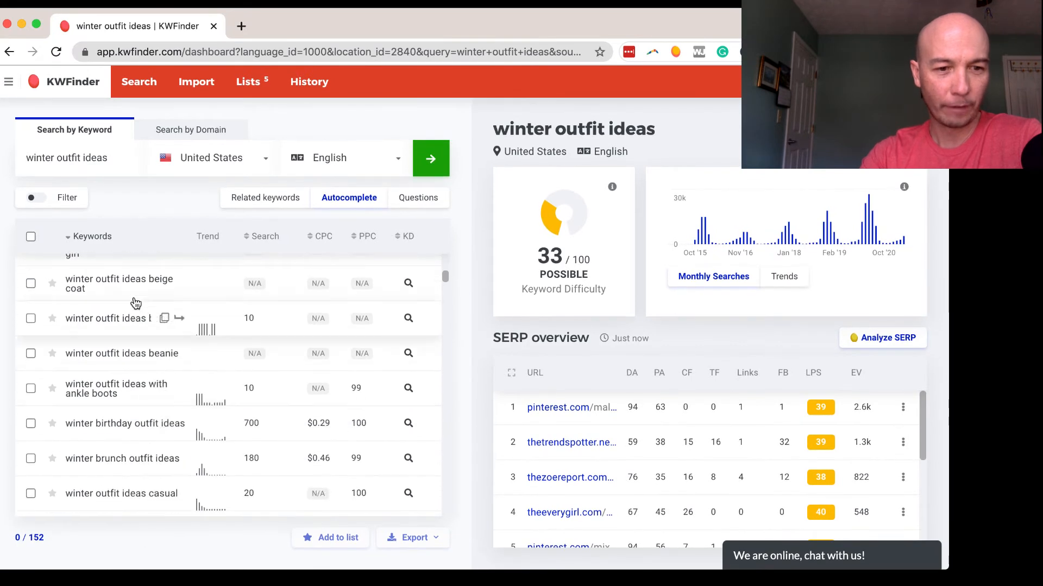
left_click(107, 293)
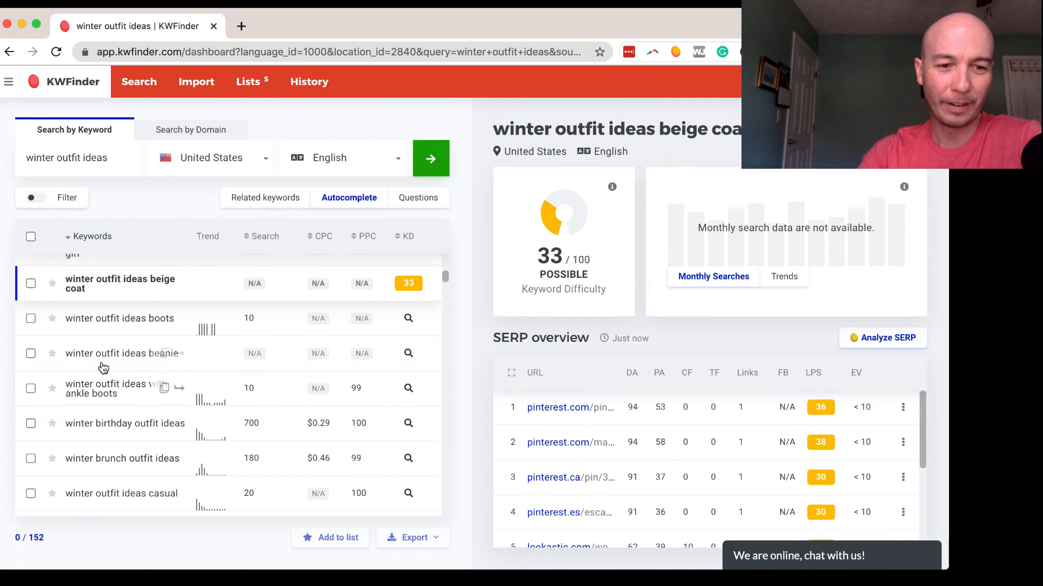
left_click(103, 367)
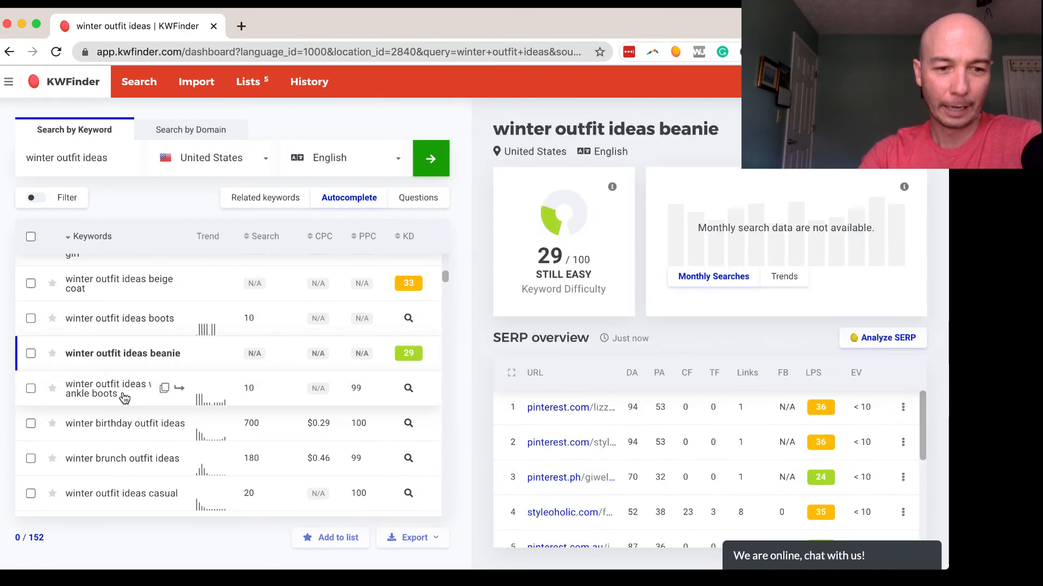
left_click(118, 392)
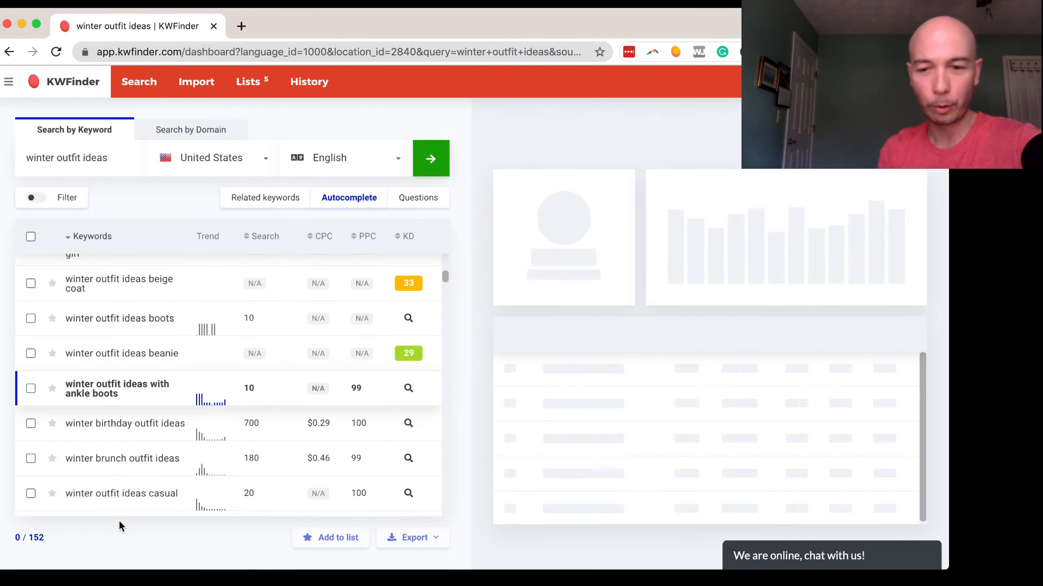
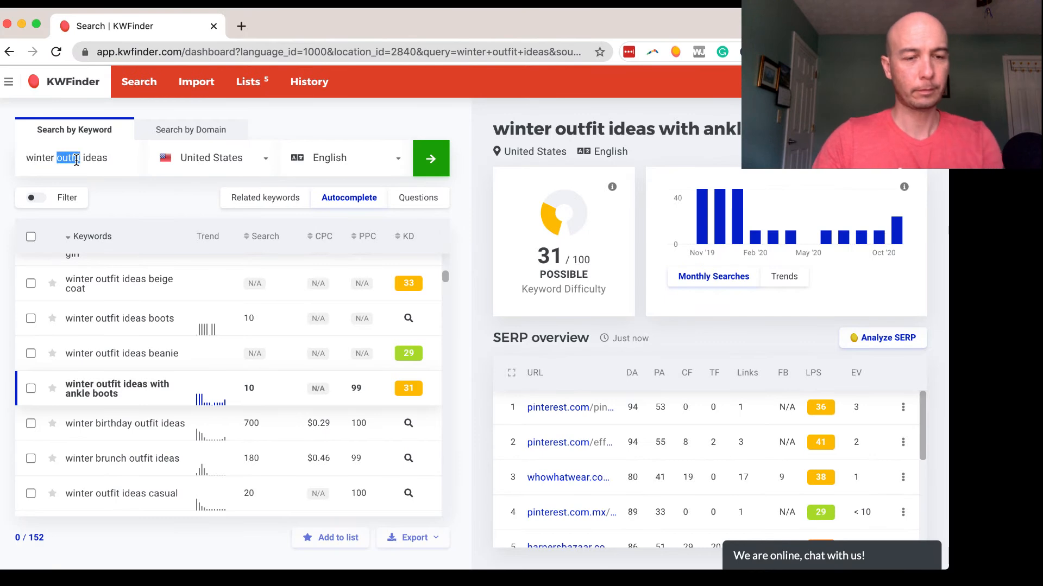
- Run an autocomplete keyword search for "best chainsaw" in the United States in English
triple_click(76, 161)
type("be")
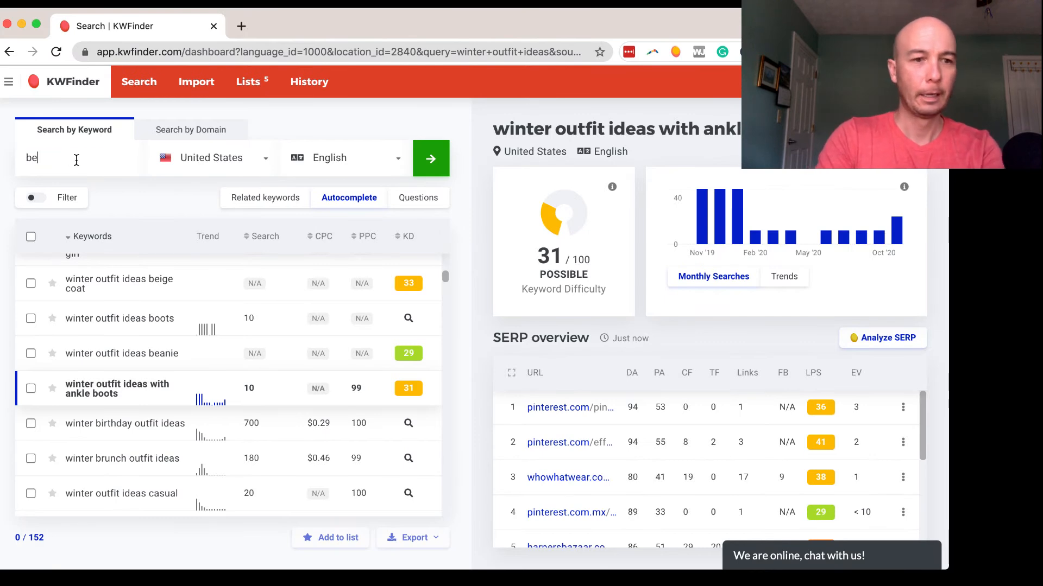
type("st chain")
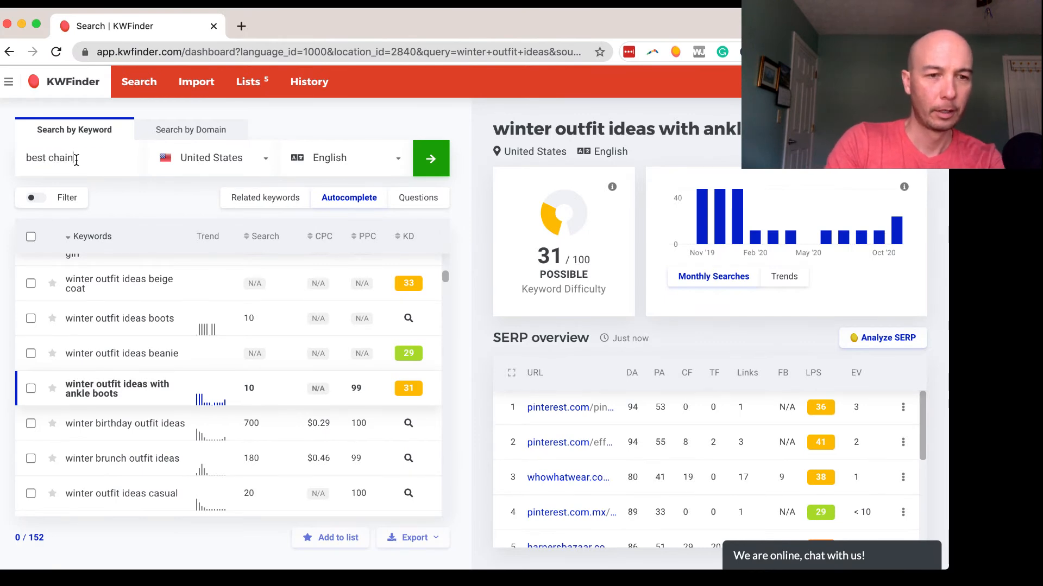
type("saw")
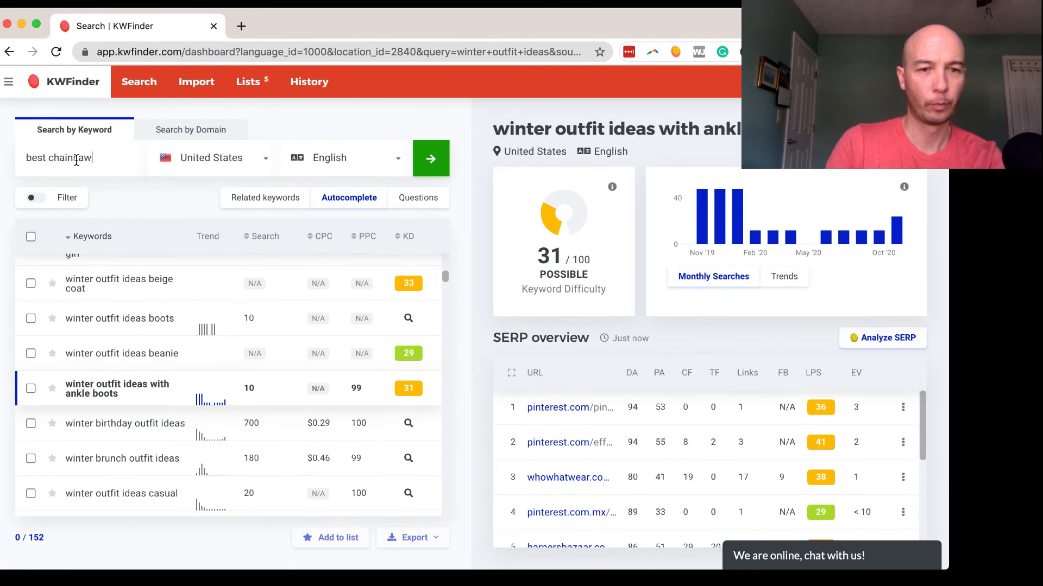
key("Return")
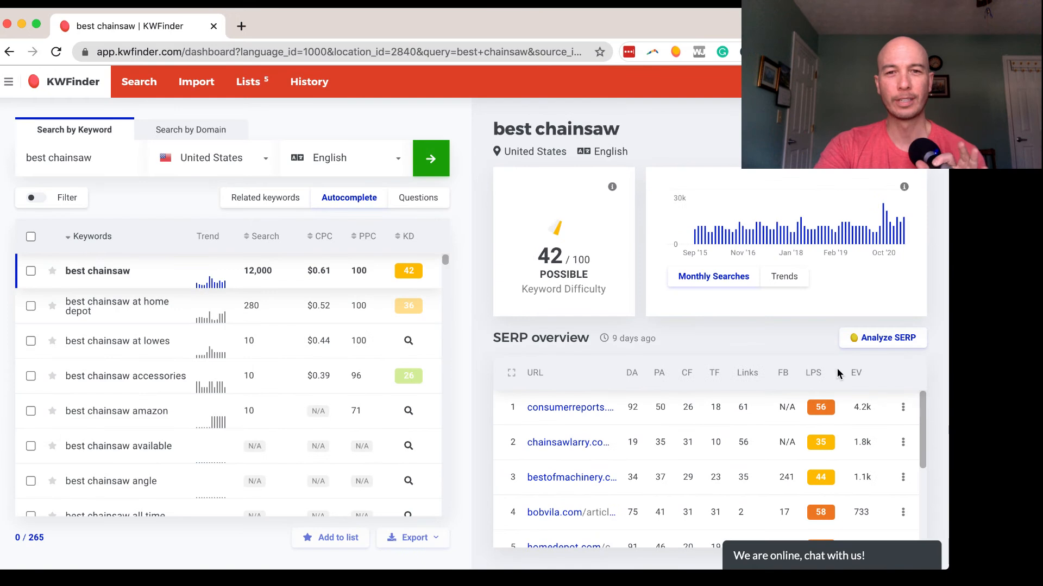
- Check the difficulty of "best chainsaw accessories" and look through the following chainsaw autocomplete keywords
left_click(616, 1)
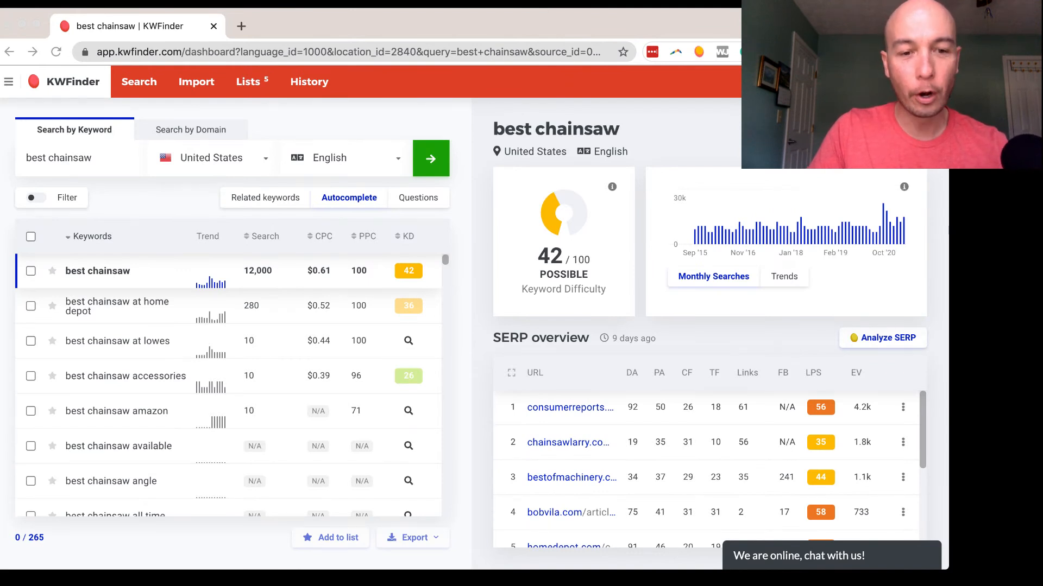
left_click(462, 364)
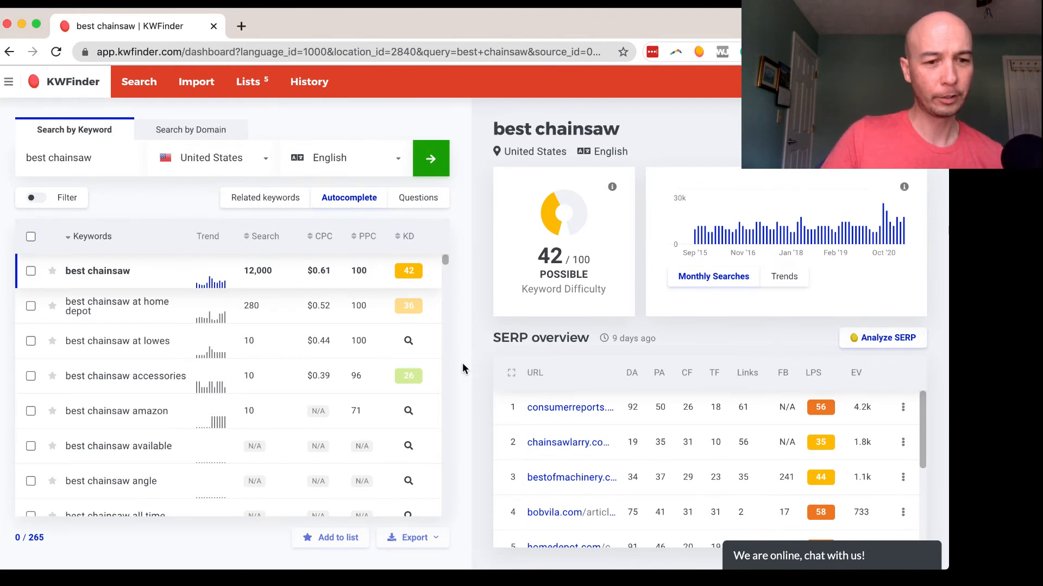
left_click(88, 375)
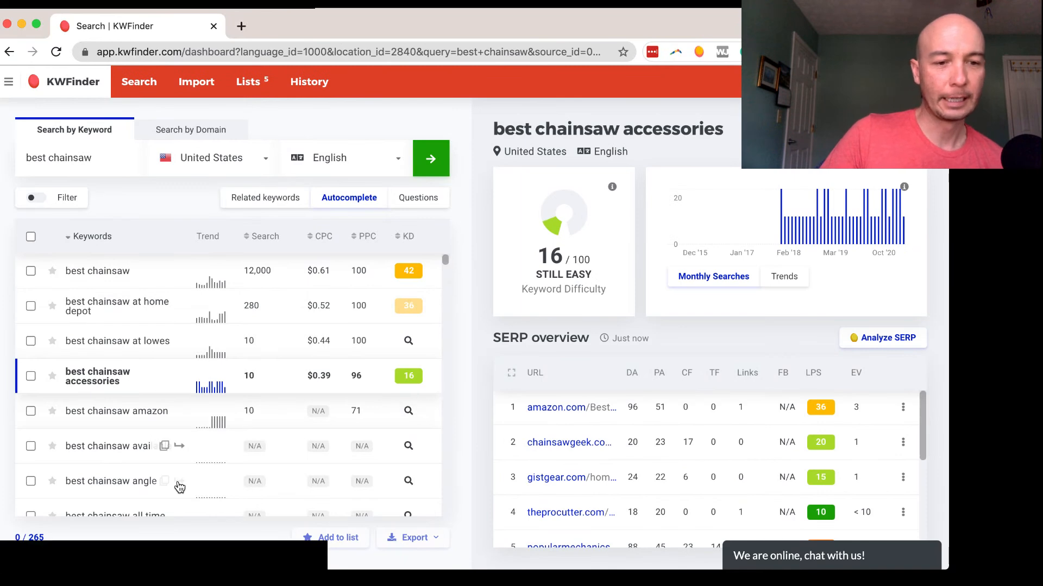
scroll(179, 494, "down", 5)
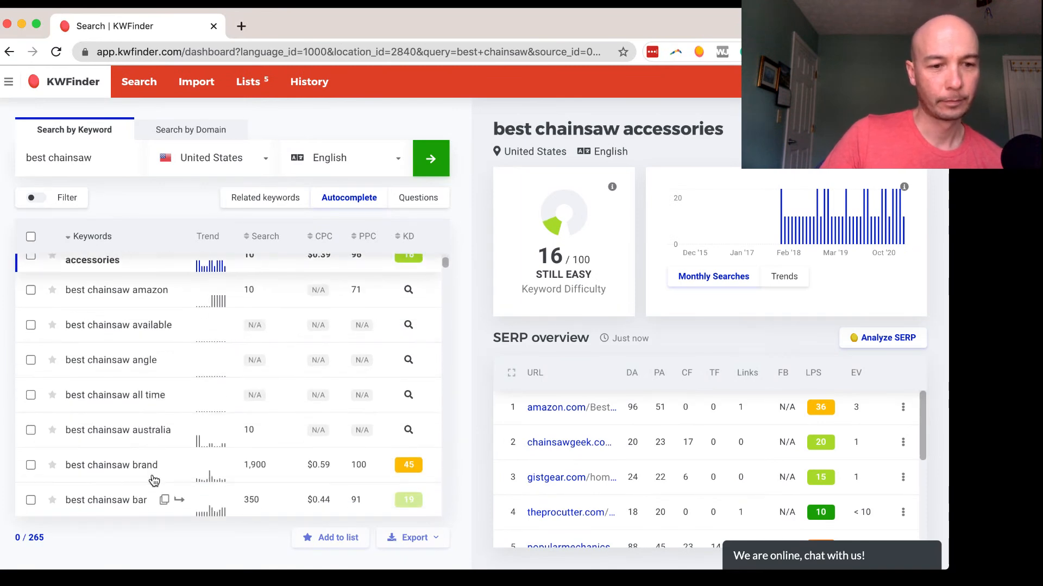
scroll(98, 491, "down", 2)
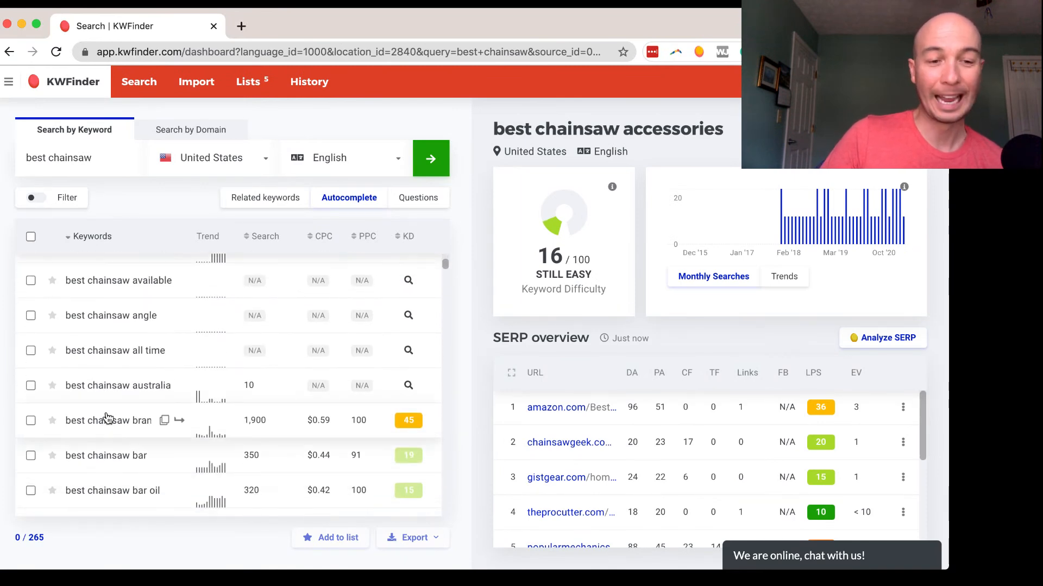
- Check the difficulty and ranking pages for "best chainsaw angle", "best chainsaw bar", "best chainsaw blade" and "best chainsaw blade sharpener"
left_click(100, 318)
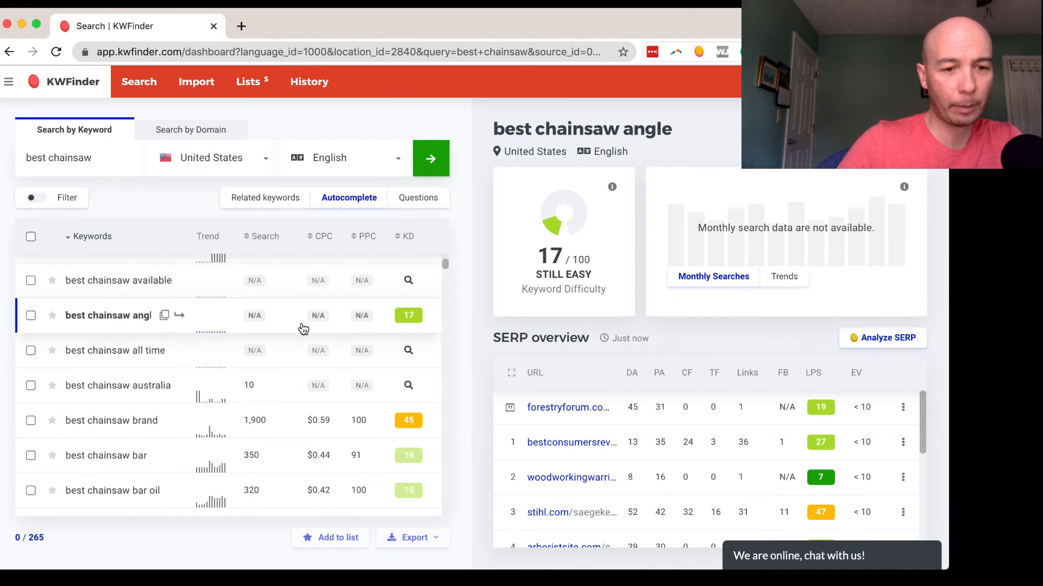
scroll(315, 397, "down", 3)
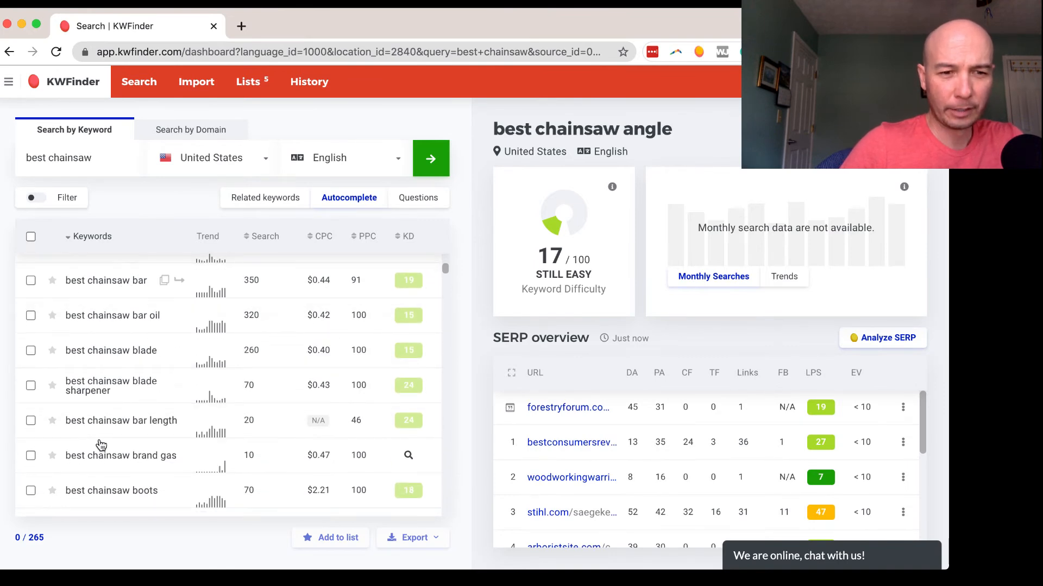
left_click(116, 288)
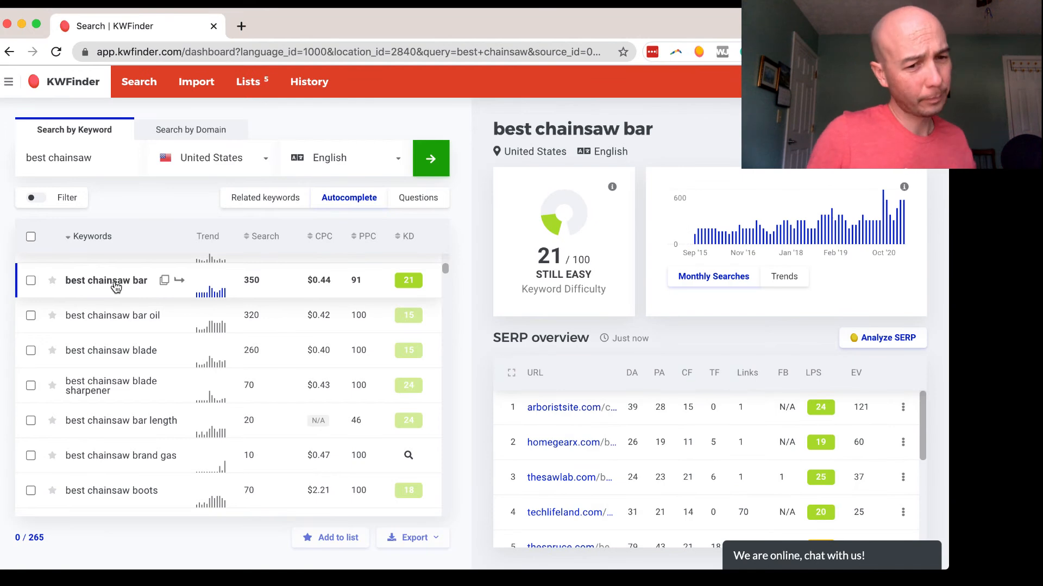
left_click(103, 352)
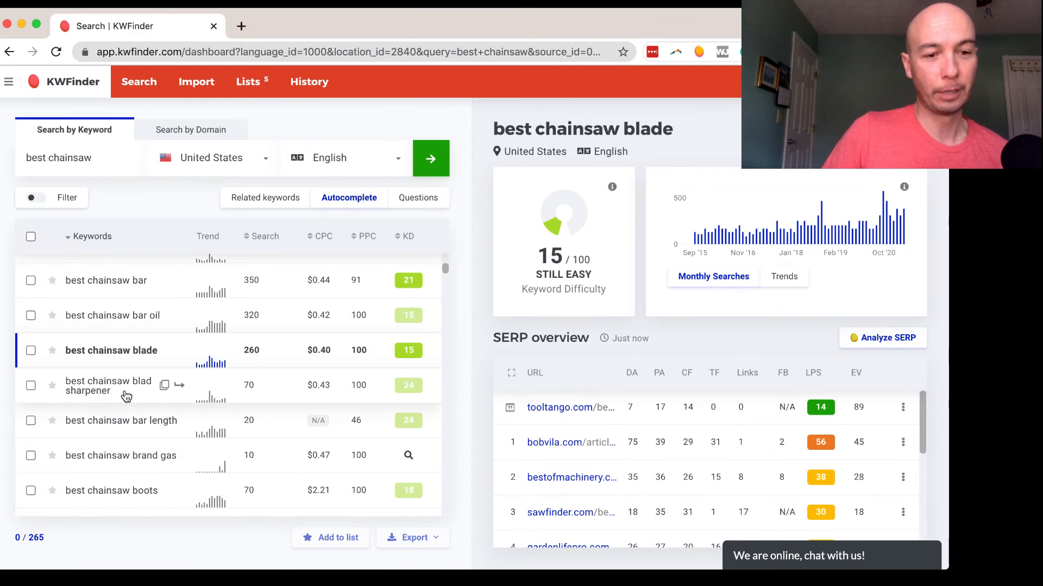
left_click(125, 393)
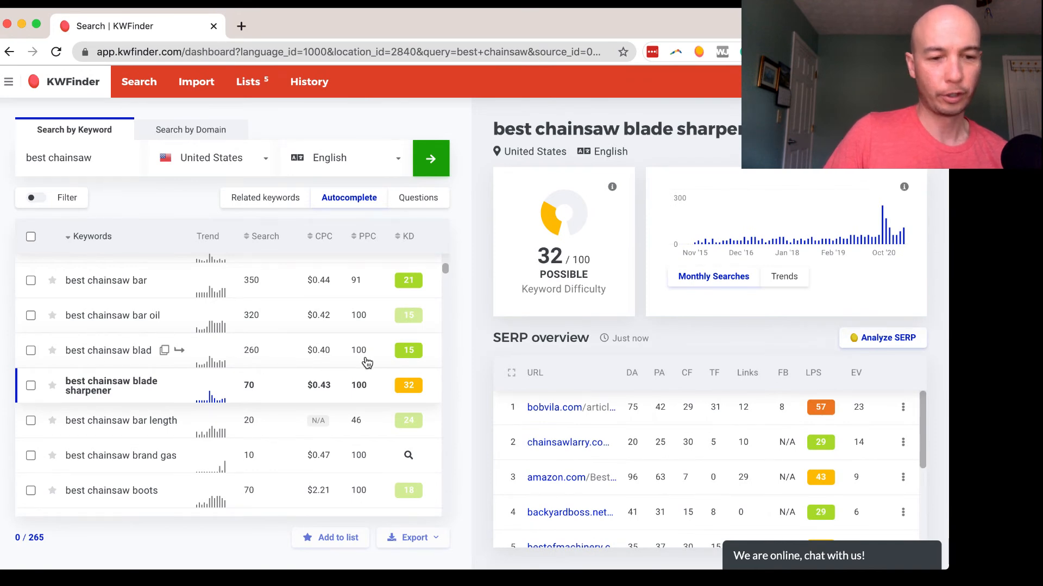
scroll(163, 478, "down", 4)
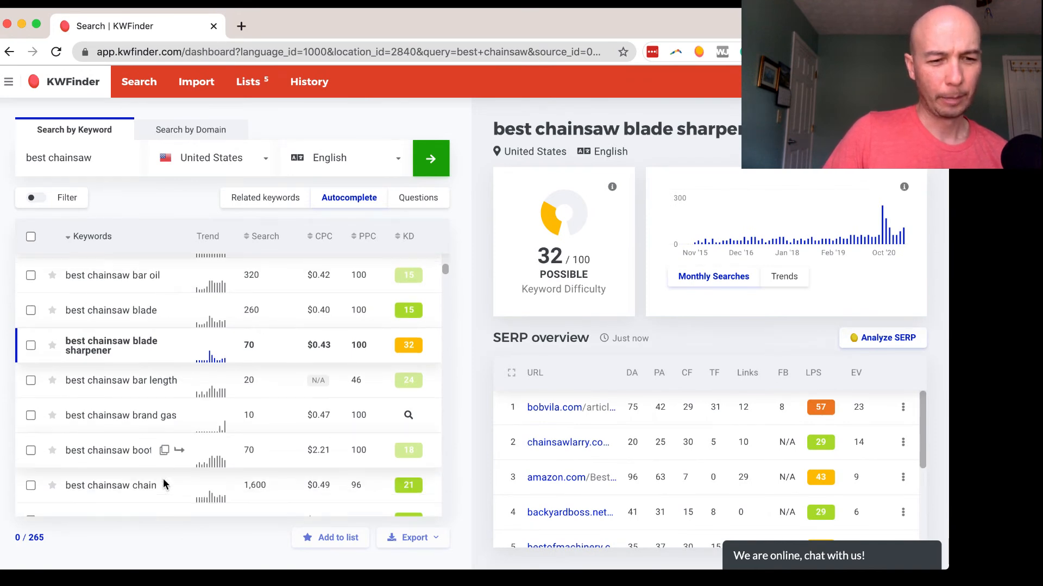
- Check the difficulty of "best chainsaw boots" and "best chainsaw chain for hardwood", and review the ranking pages for the hardwood chain keyword
left_click(116, 388)
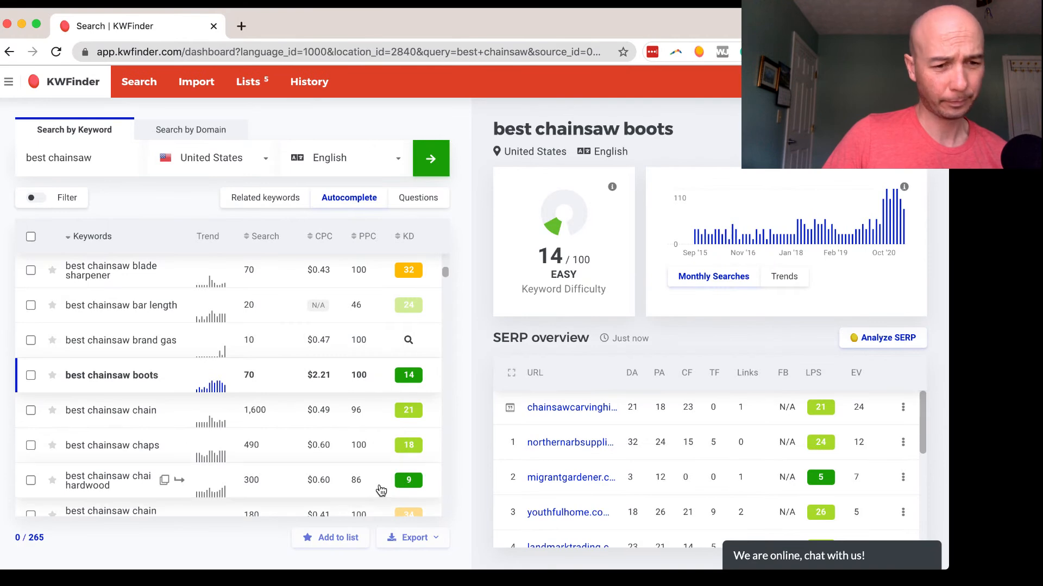
left_click(122, 492)
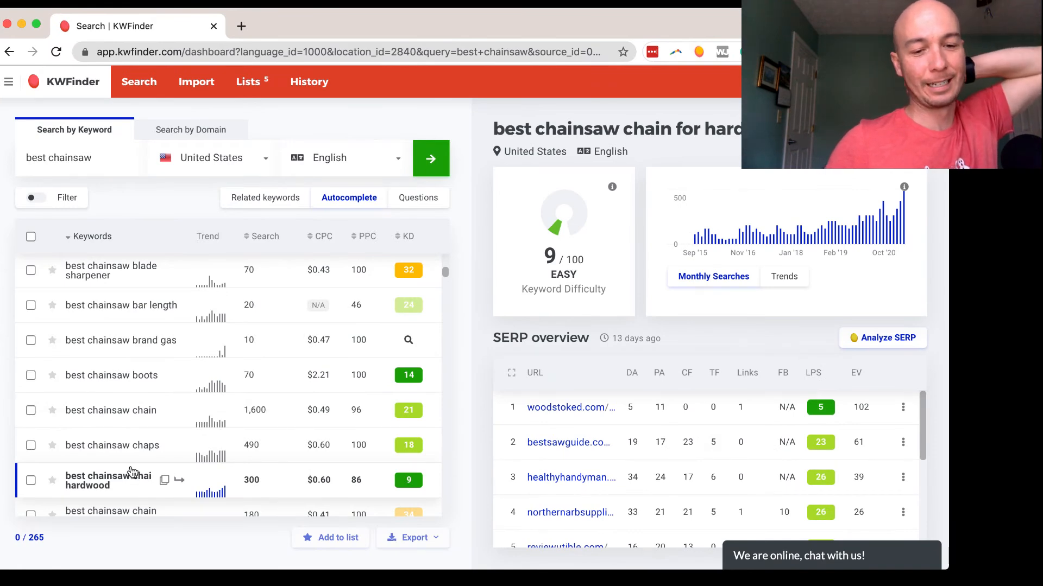
scroll(132, 472, "down", 1)
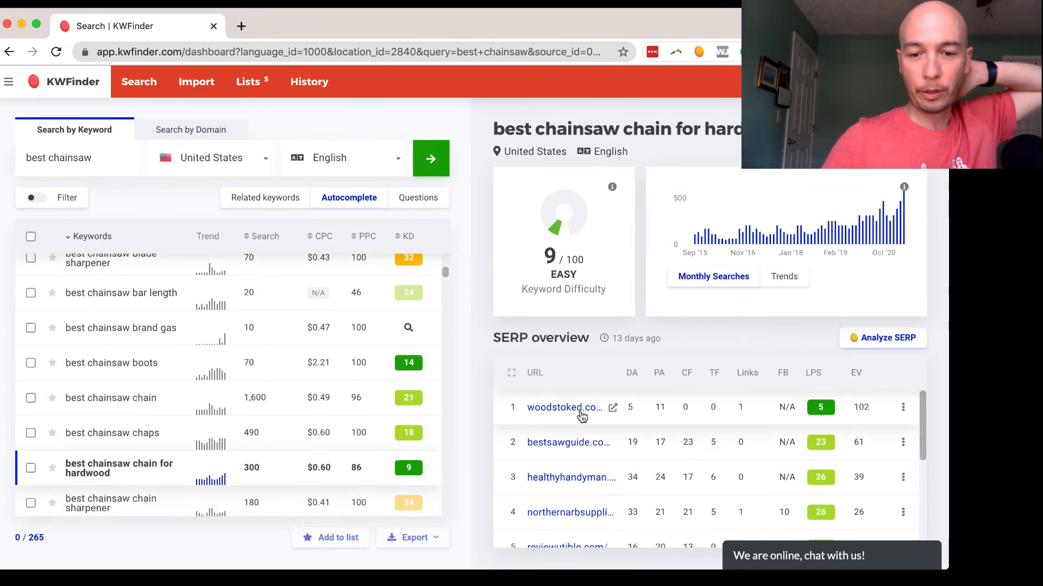
scroll(591, 479, "down", 1)
scroll(593, 477, "down", 1)
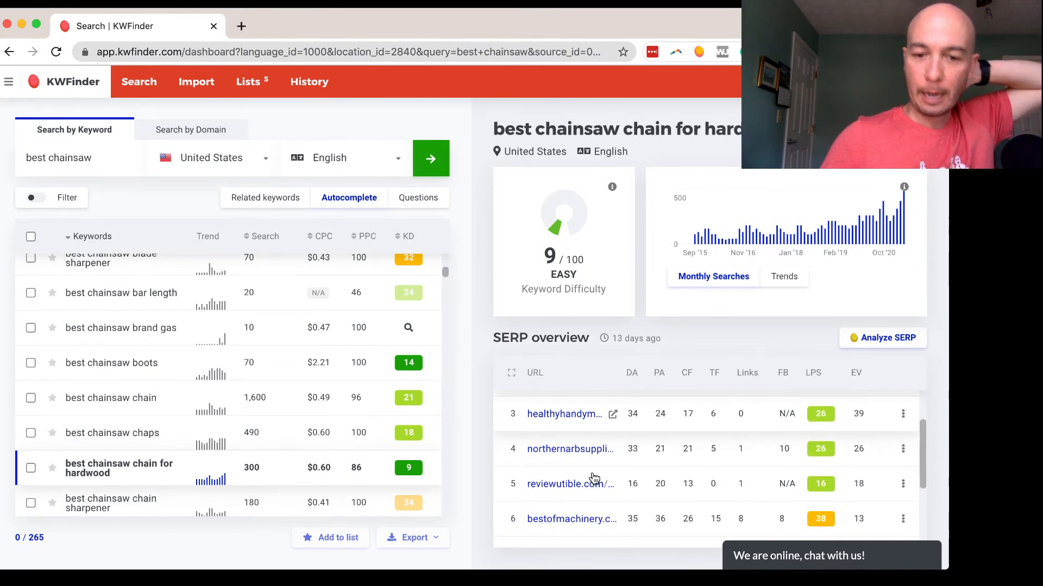
scroll(594, 478, "up", 1)
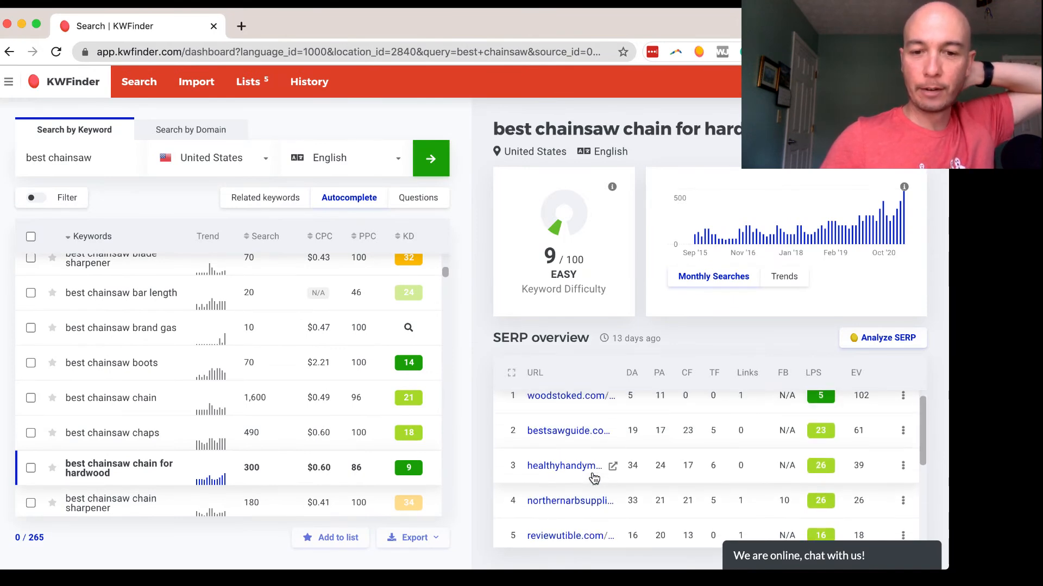
scroll(594, 478, "up", 1)
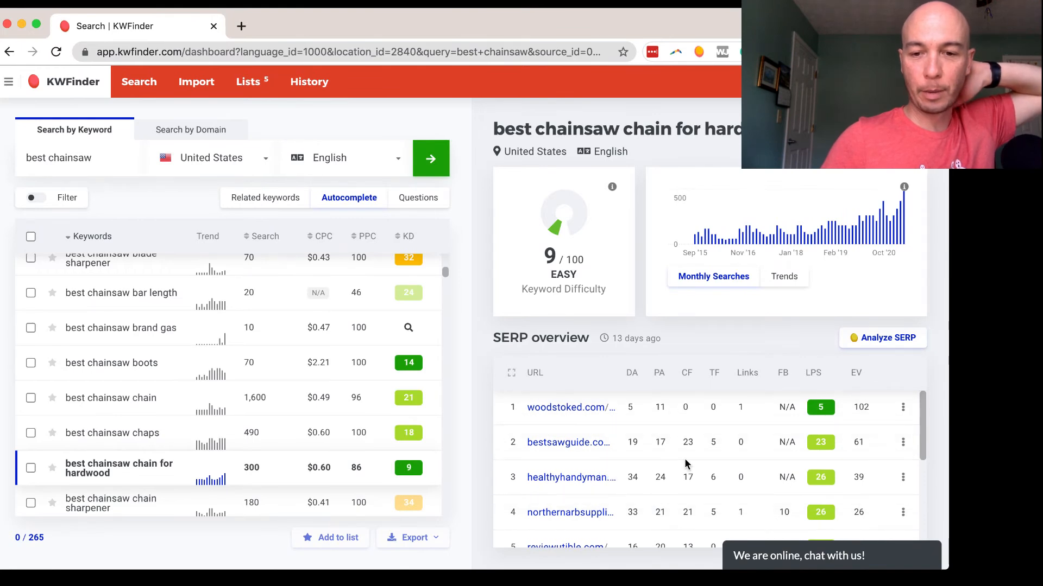
scroll(646, 490, "down", 4)
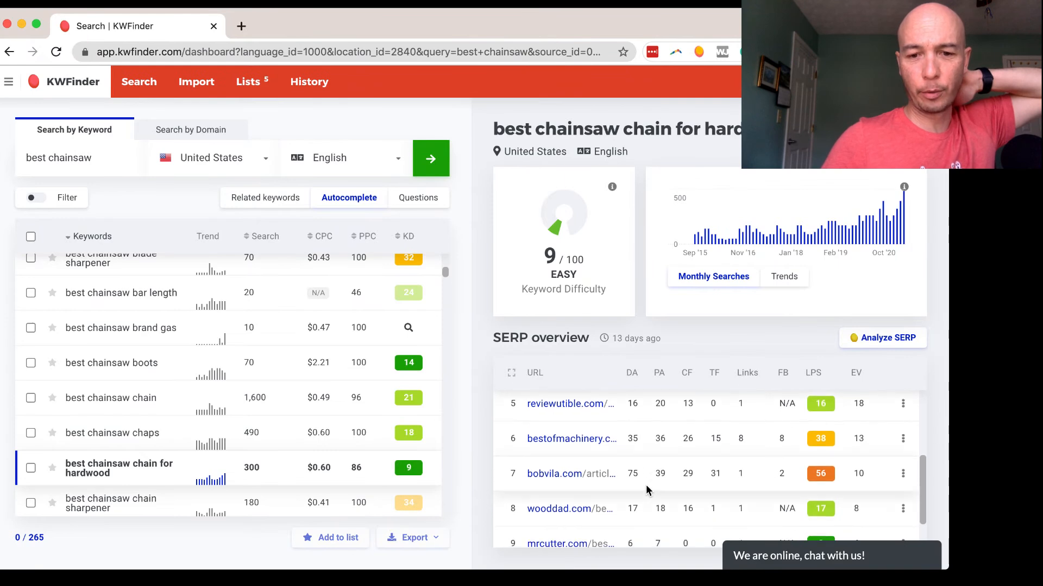
scroll(646, 491, "down", 1)
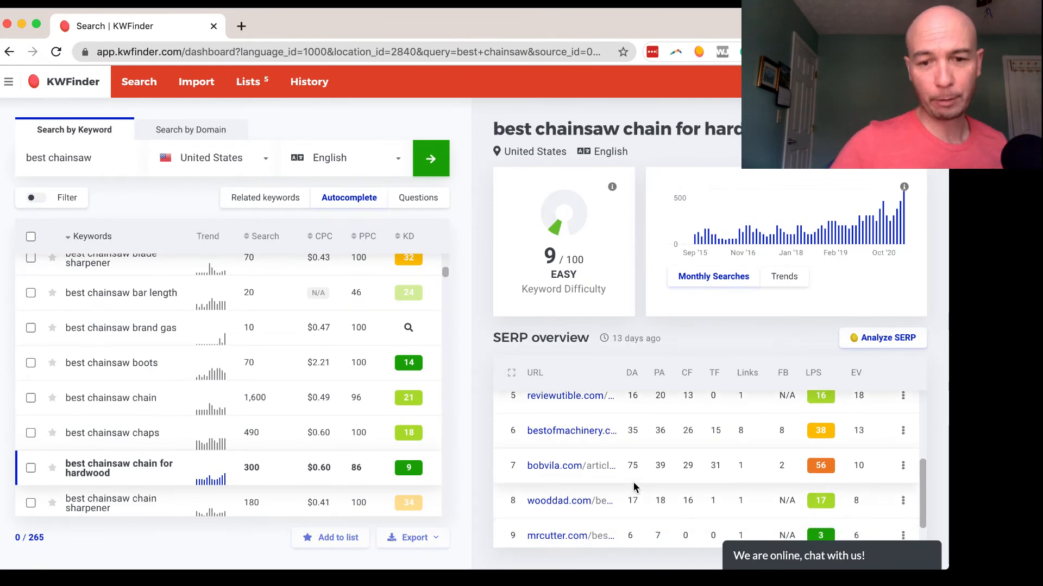
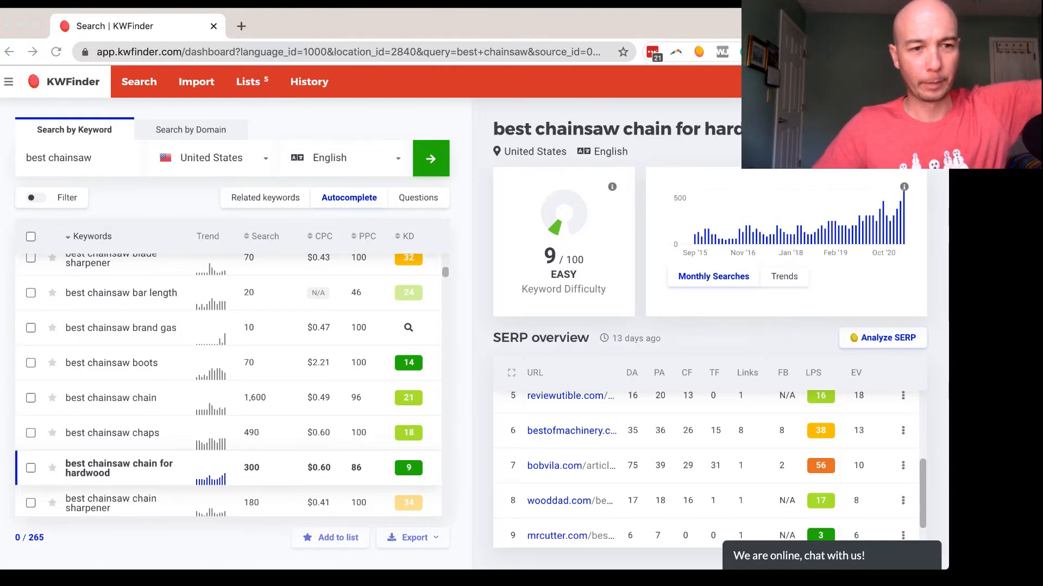
- Run an autocomplete keyword search for "best popcorn maker" in the United States in English
triple_click(66, 158)
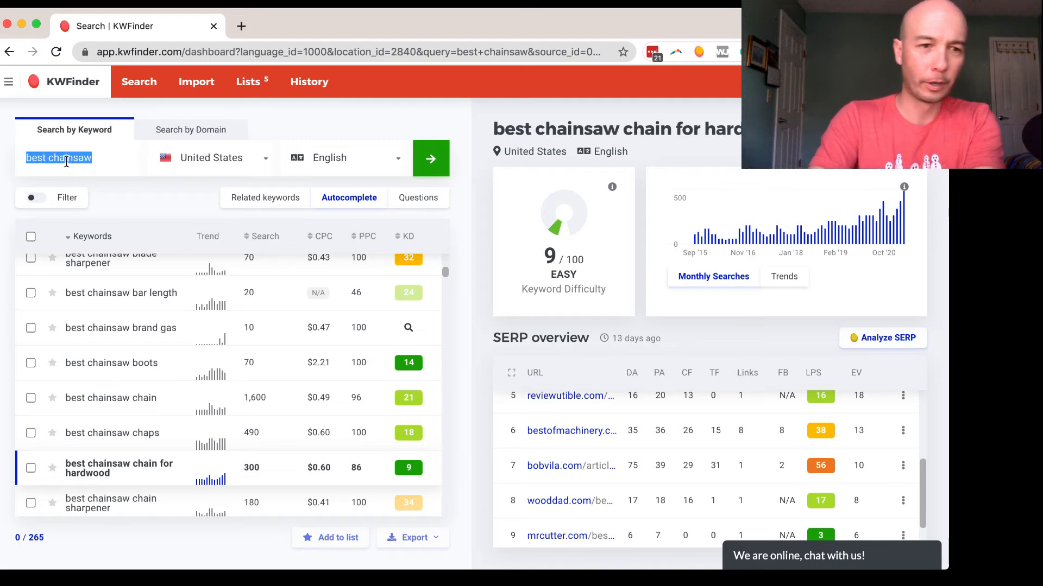
type("best p")
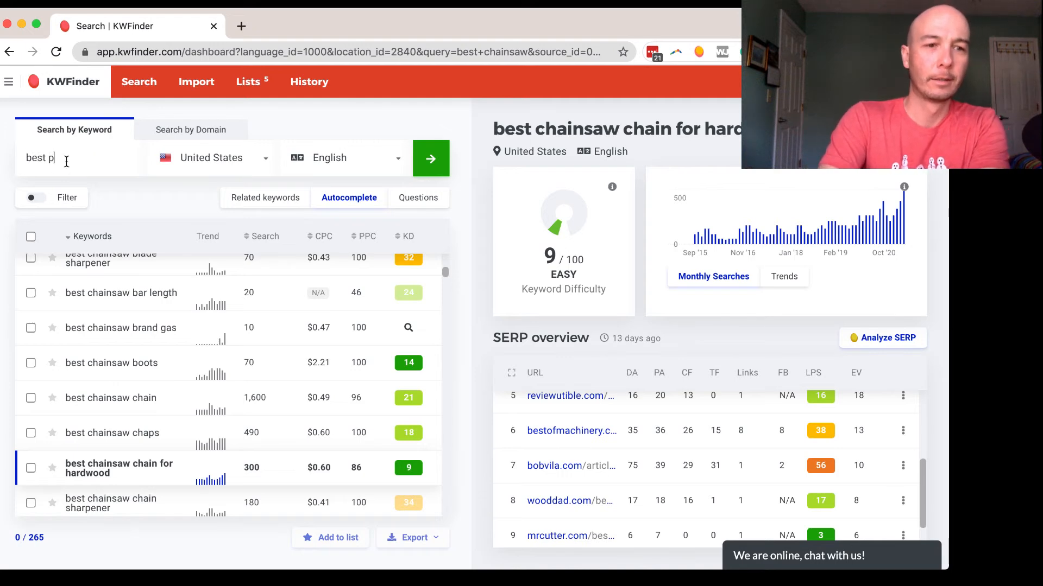
type("opcorn maker")
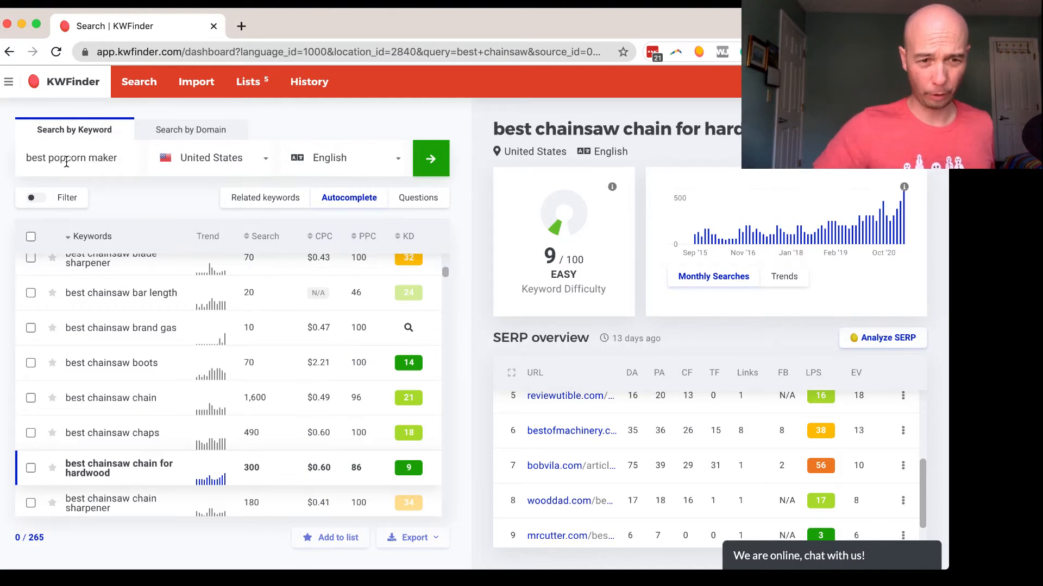
left_click(431, 158)
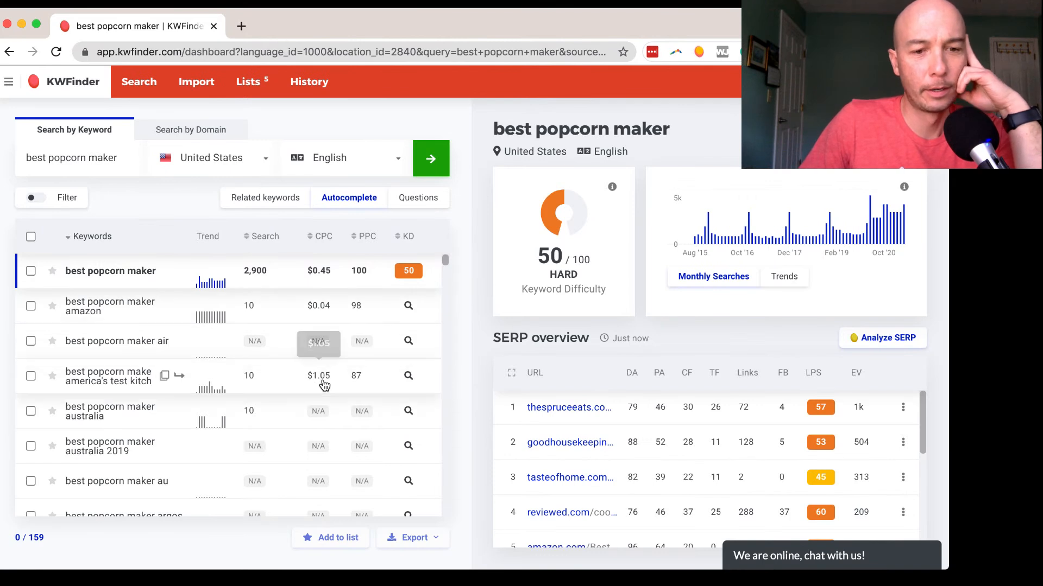
- Look through the popcorn maker autocomplete keywords and check the difficulty of "best popcorn popper bowl"
scroll(299, 387, "down", 1)
scroll(300, 387, "down", 5)
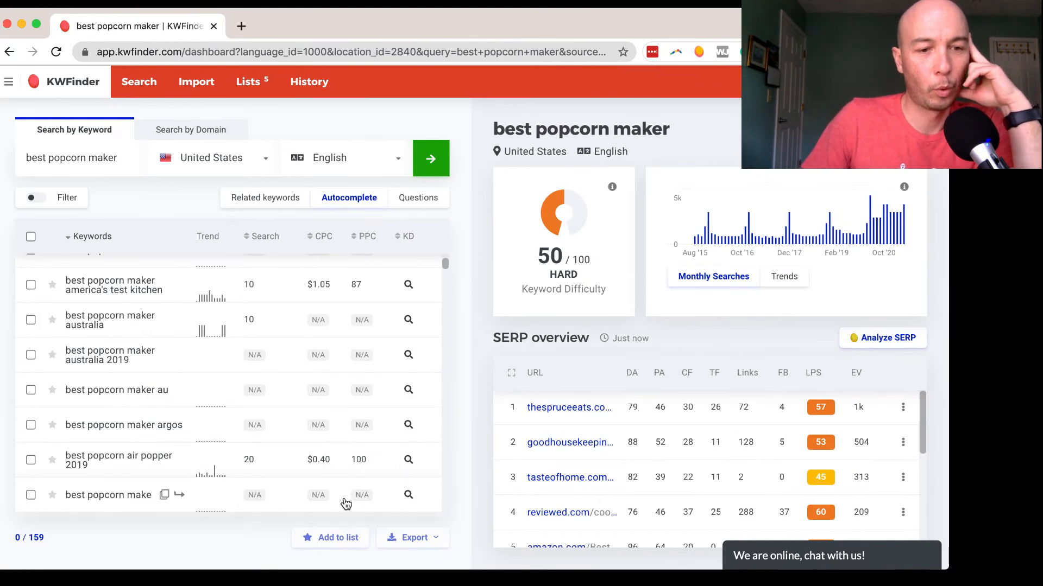
scroll(346, 504, "down", 5)
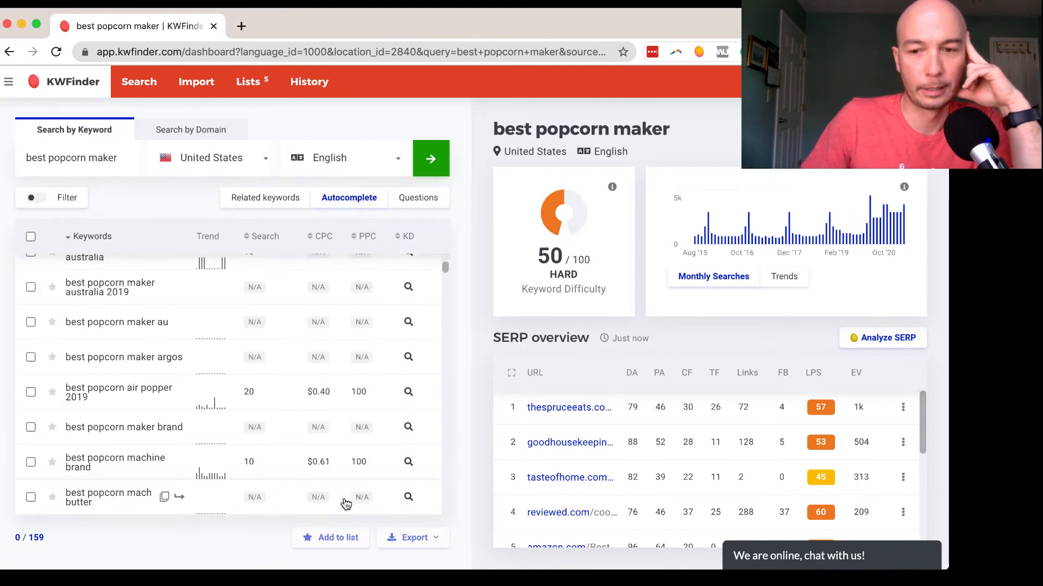
scroll(346, 505, "down", 1)
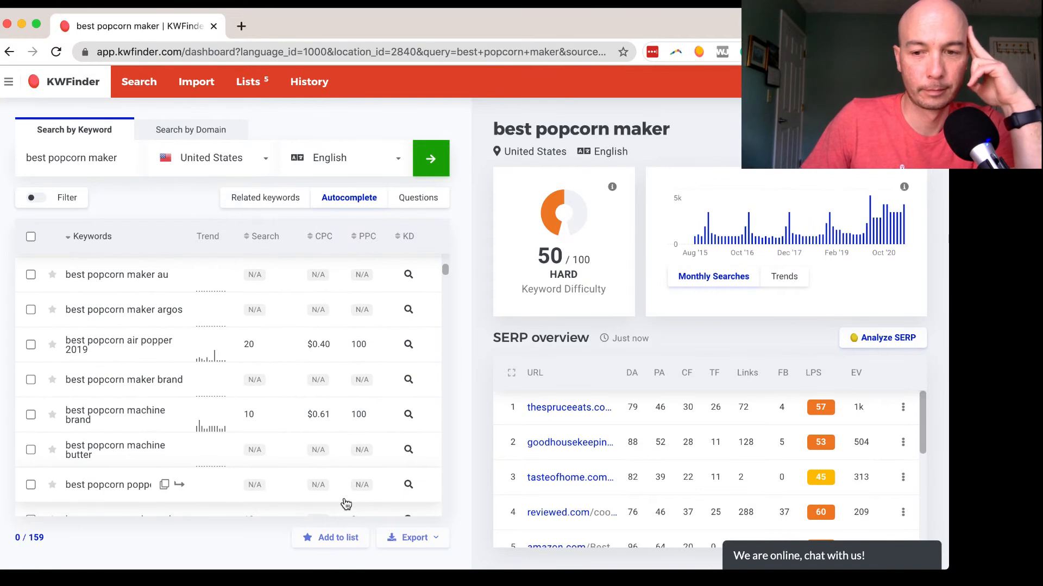
scroll(346, 504, "down", 1)
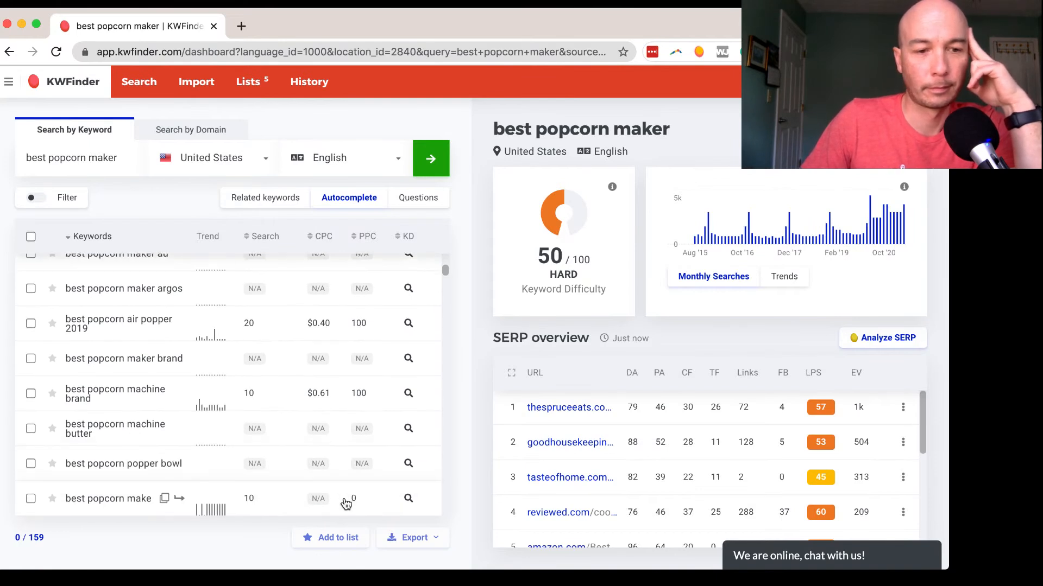
scroll(346, 504, "down", 2)
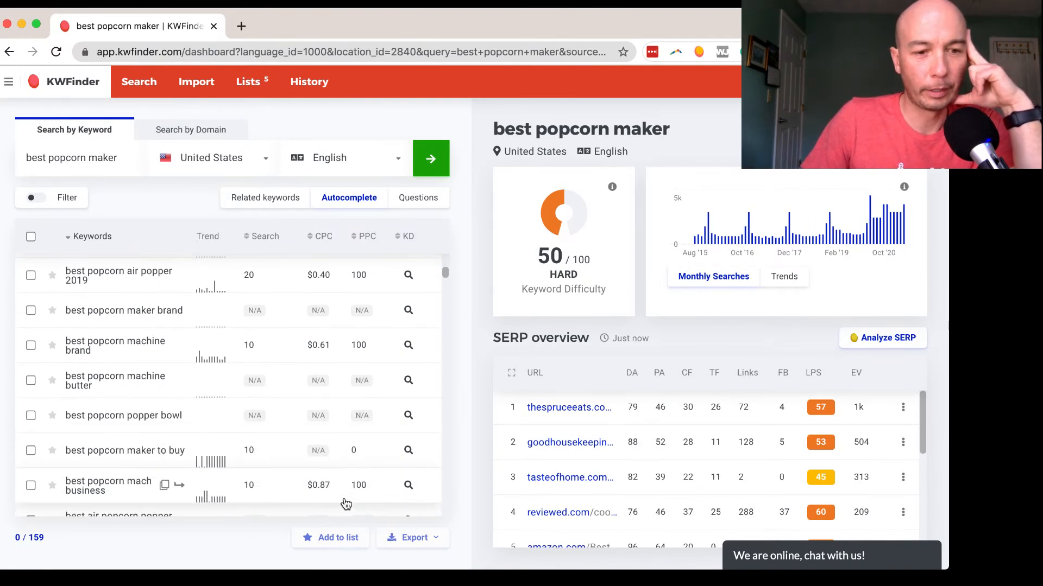
scroll(345, 504, "down", 1)
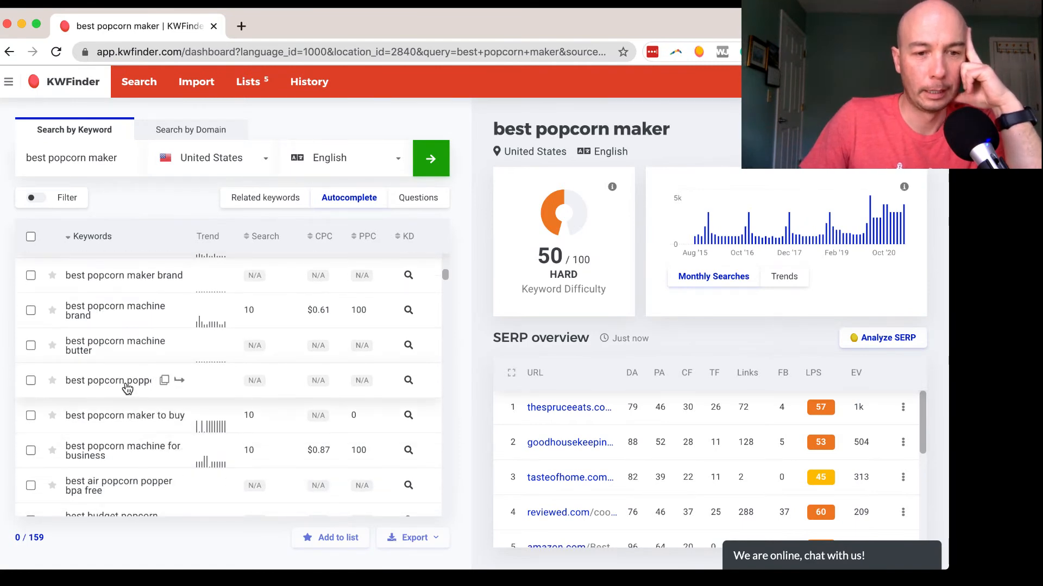
left_click(128, 389)
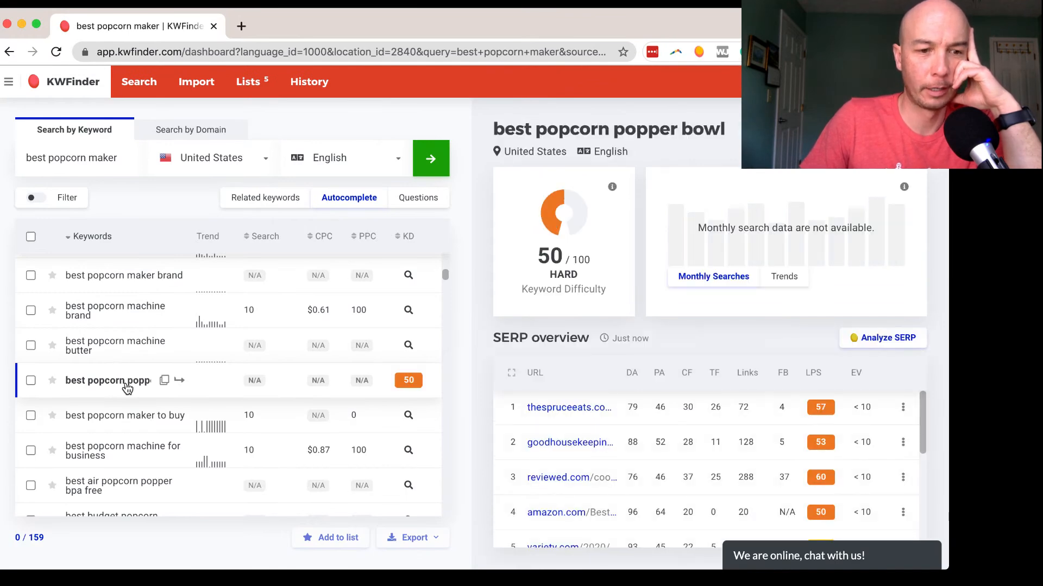
- Check the difficulty of "best popcorn machine for business" and "best air popcorn popper bpa free", and look over the keywords below them
scroll(127, 389, "down", 1)
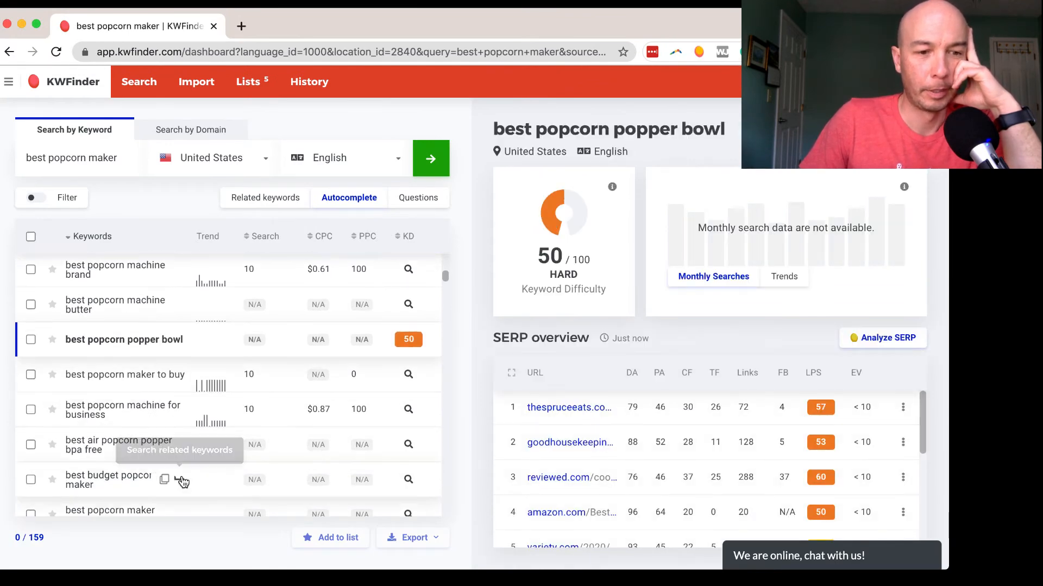
scroll(182, 481, "down", 2)
left_click(97, 341)
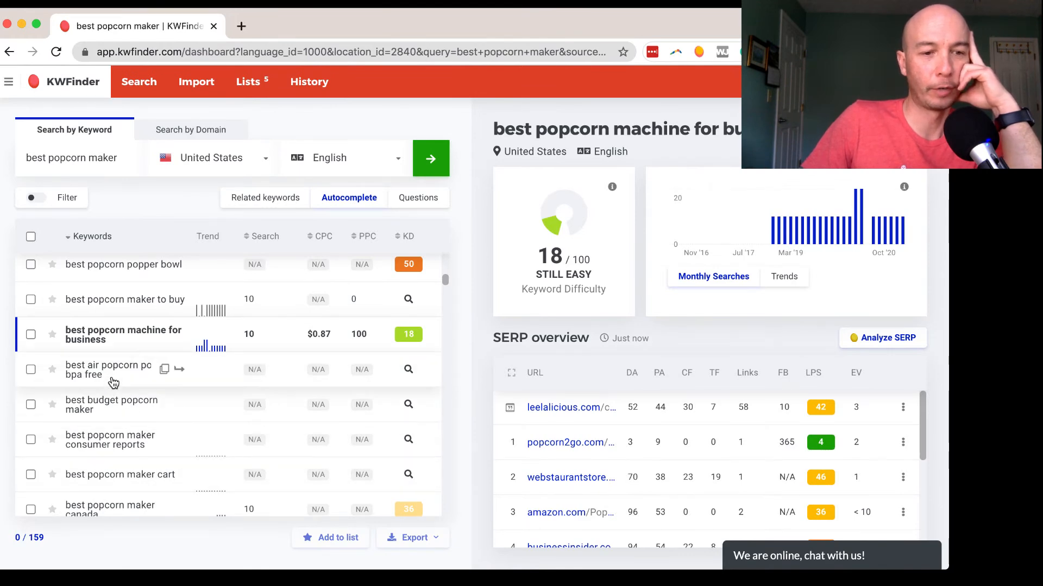
left_click(119, 376)
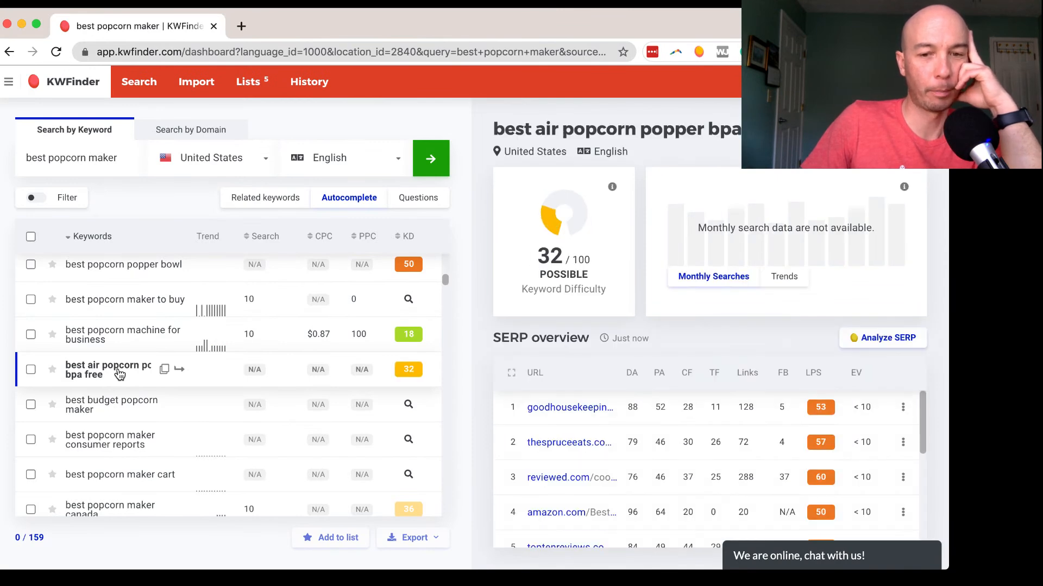
scroll(118, 399, "down", 2)
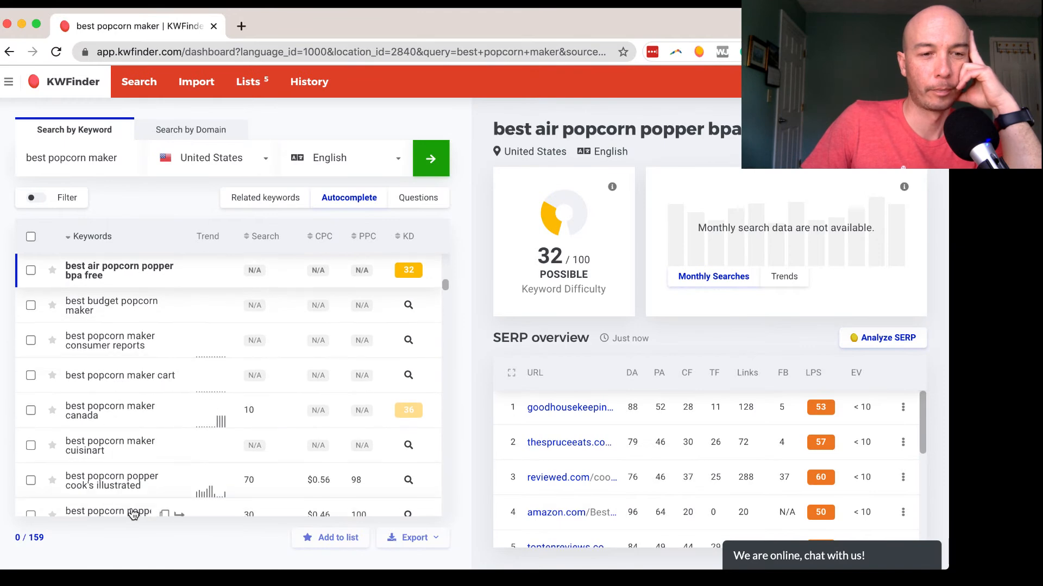
scroll(132, 515, "down", 1)
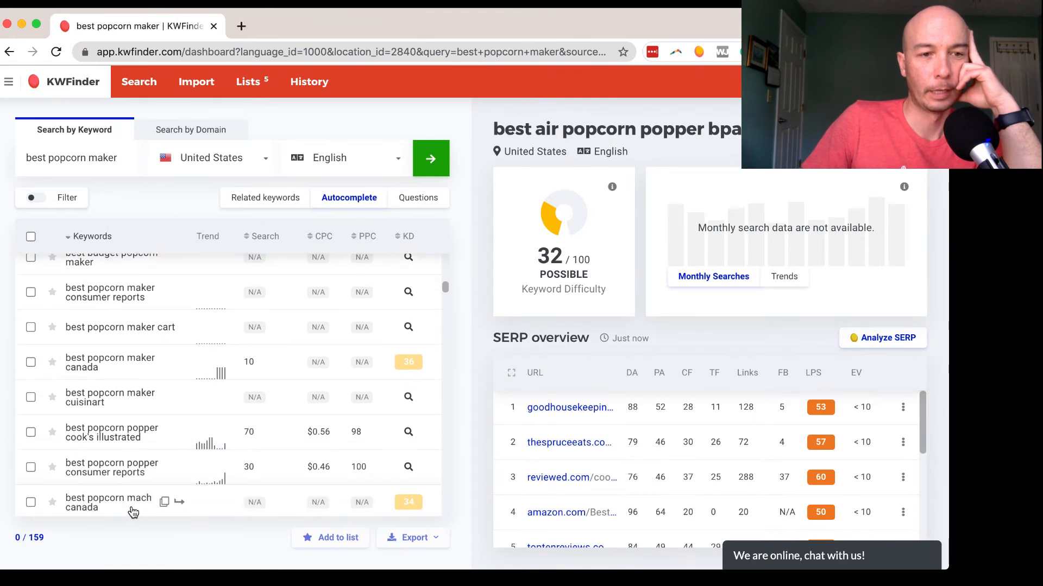
- Extend the search phrase to "best popcorn maker for" and run the autocomplete keyword search again
left_click(138, 159)
type("fa")
key("BackSpace")
type("or")
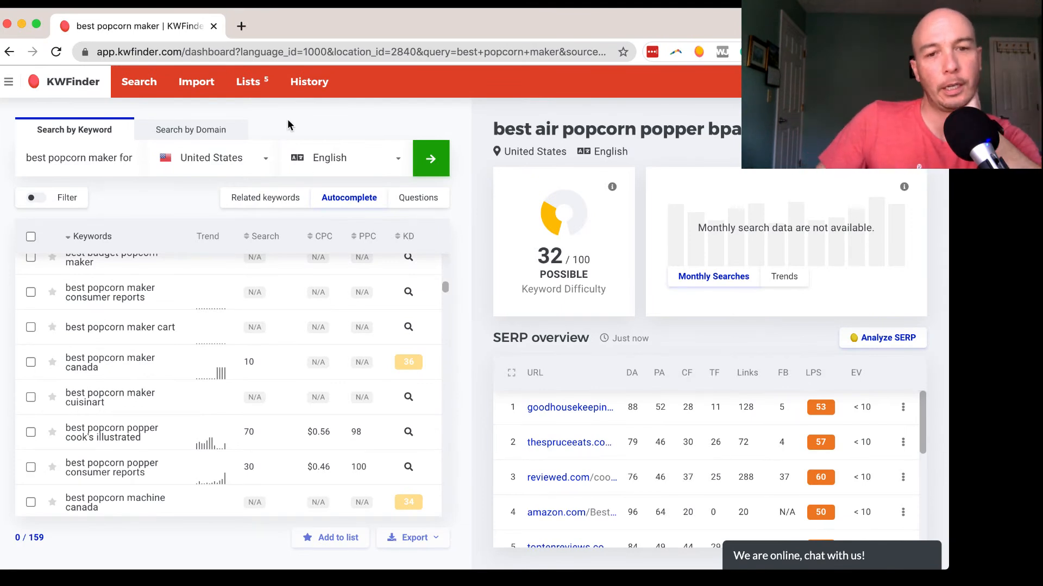
left_click(430, 163)
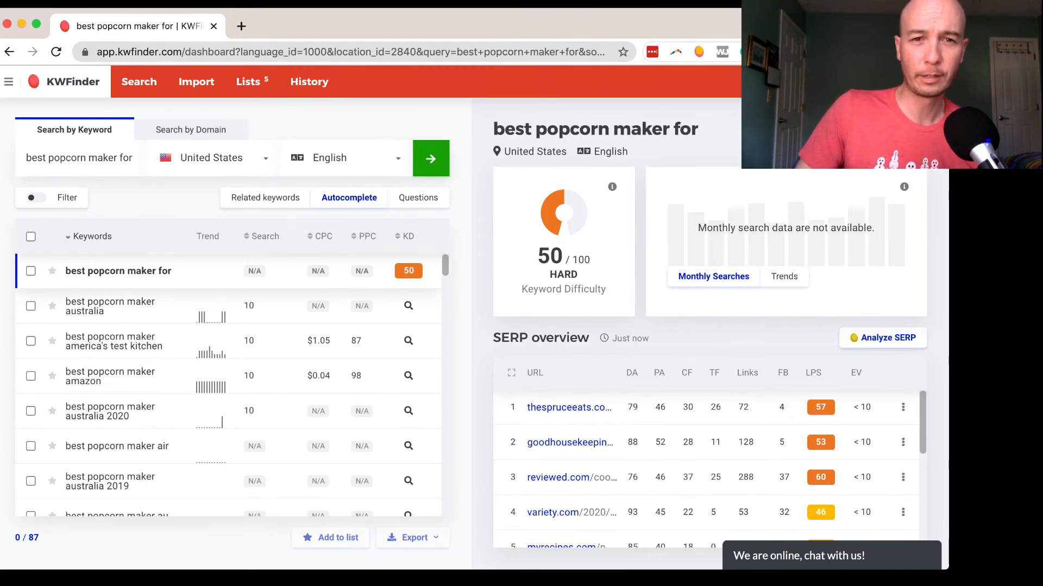
key("super+Tab")
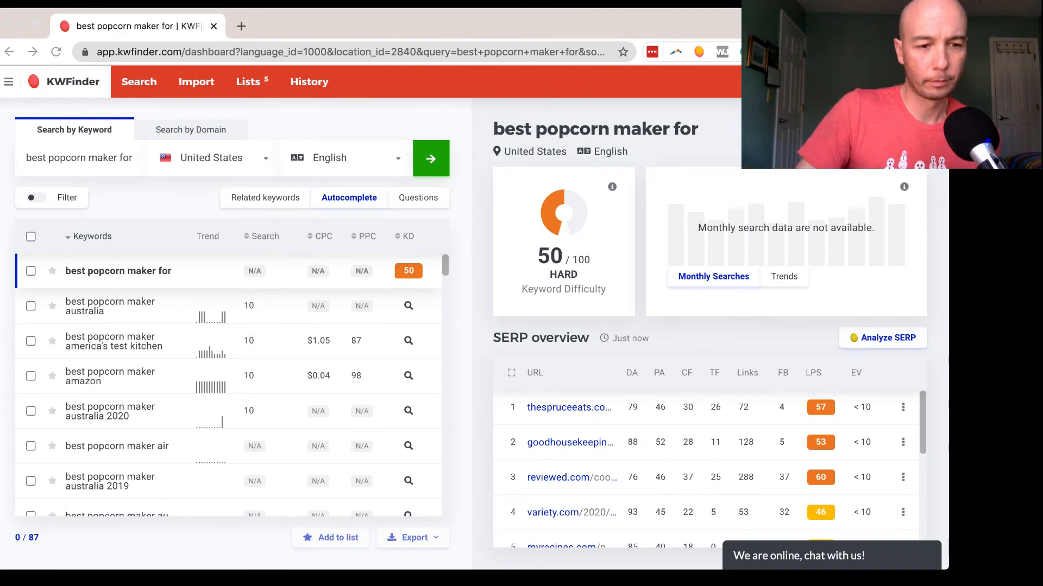
- Check the difficulty of the "best popcorn maker for" variants "induction cooktop" and "kettle corn"
scroll(116, 418, "down", 3)
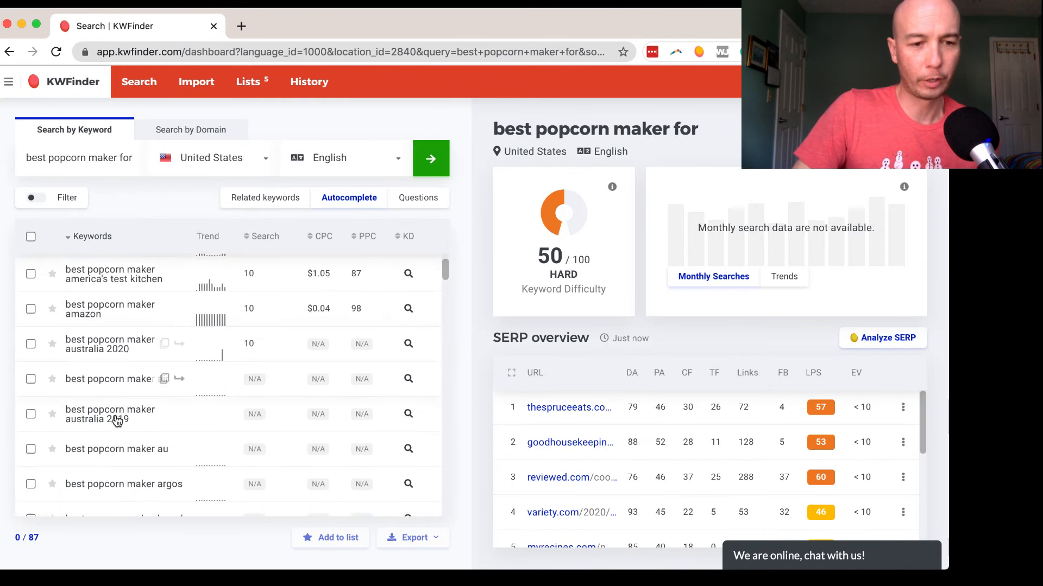
scroll(116, 420, "down", 6)
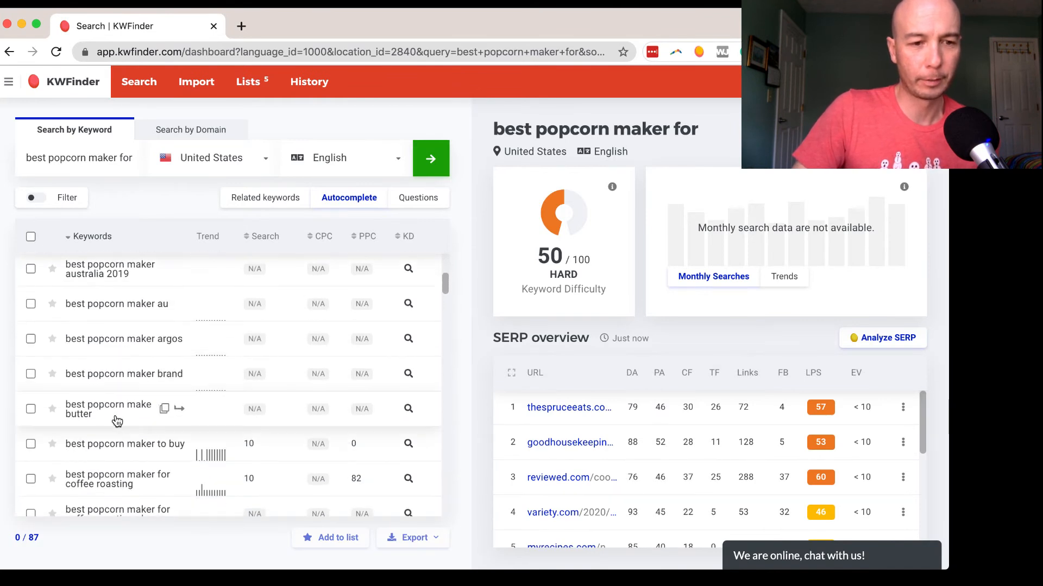
scroll(116, 420, "down", 1)
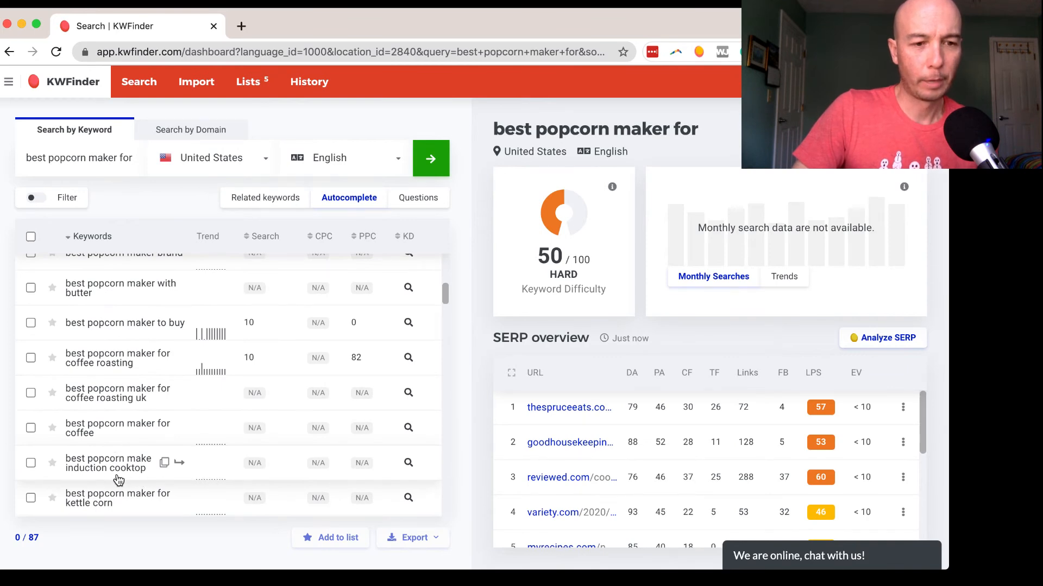
scroll(123, 484, "down", 3)
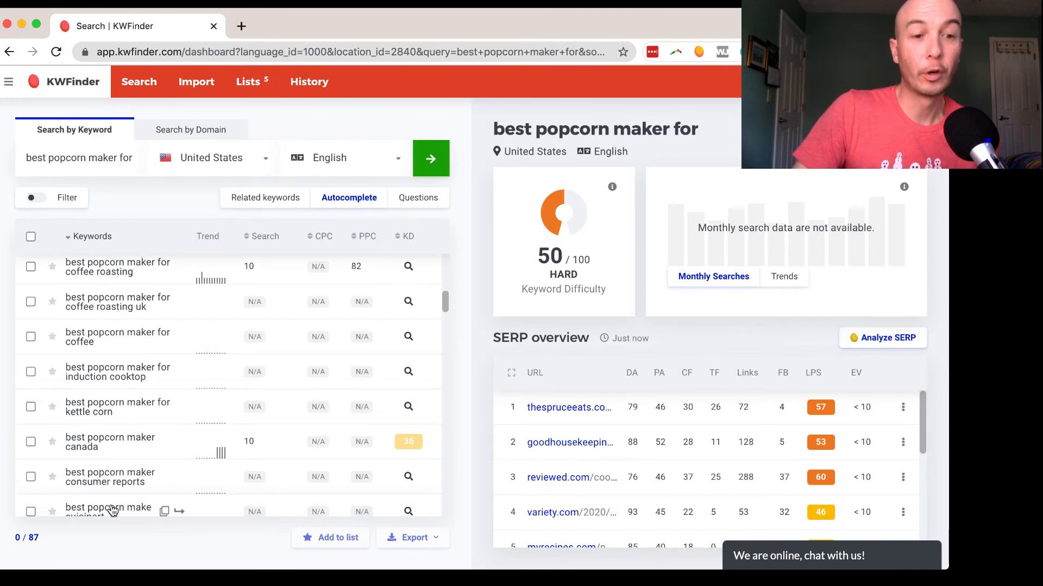
left_click(117, 379)
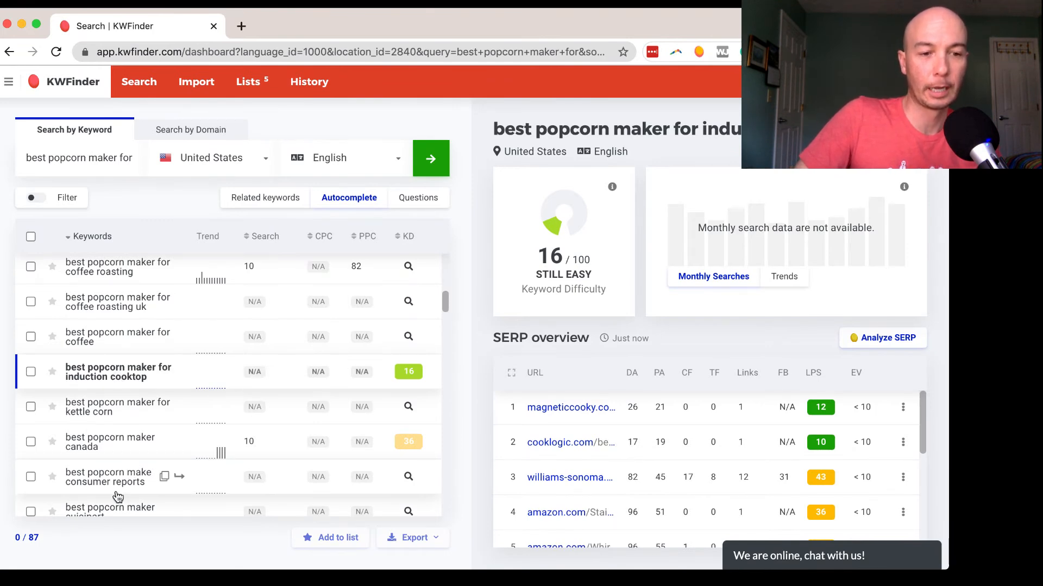
left_click(122, 423)
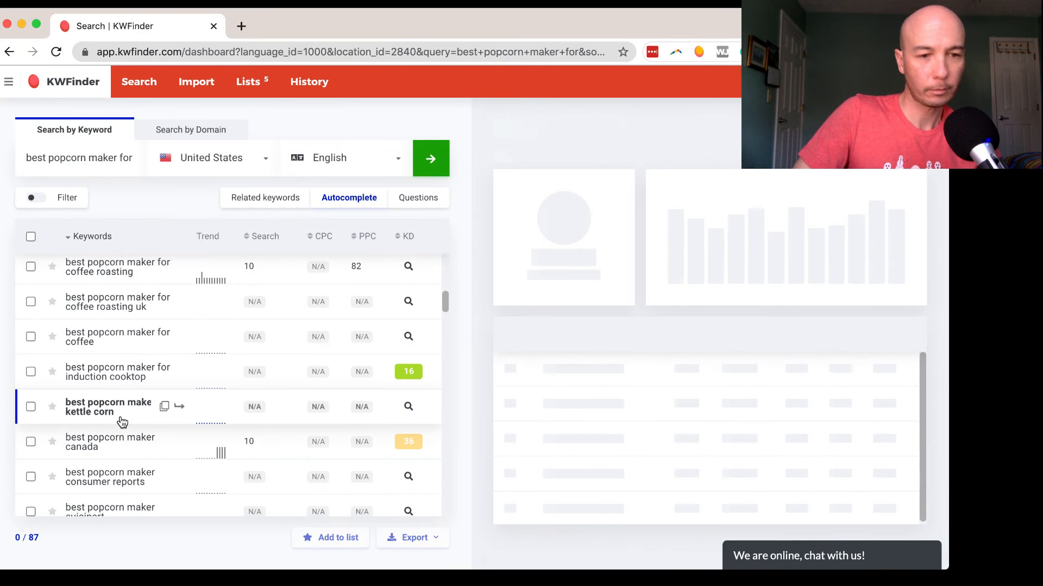
scroll(122, 423, "down", 2)
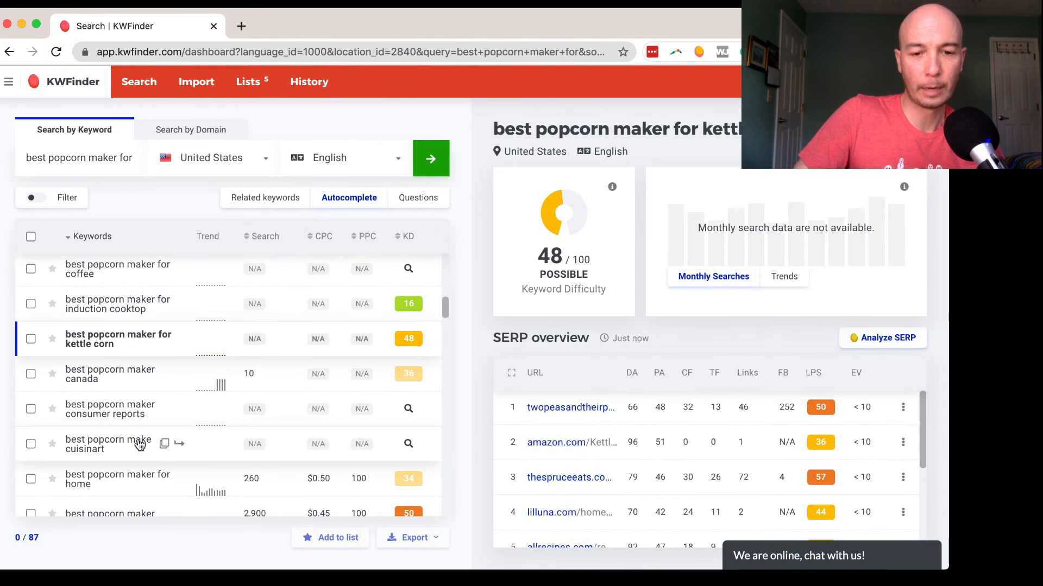
- Look through the "best popcorn maker for" autocomplete keywords and check the difficulty of "best popcorn machines for home"
scroll(130, 470, "down", 4)
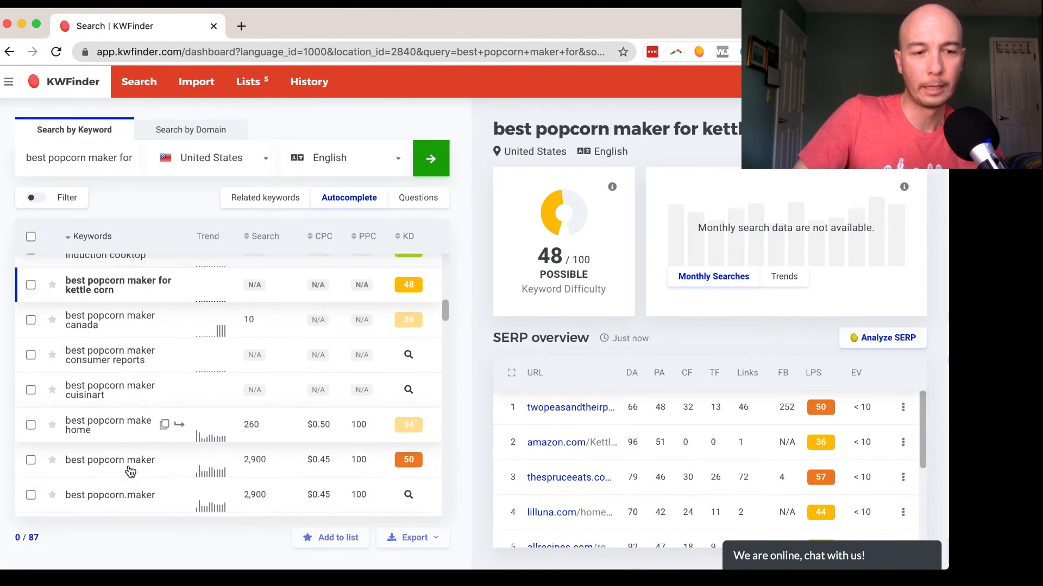
scroll(131, 470, "down", 5)
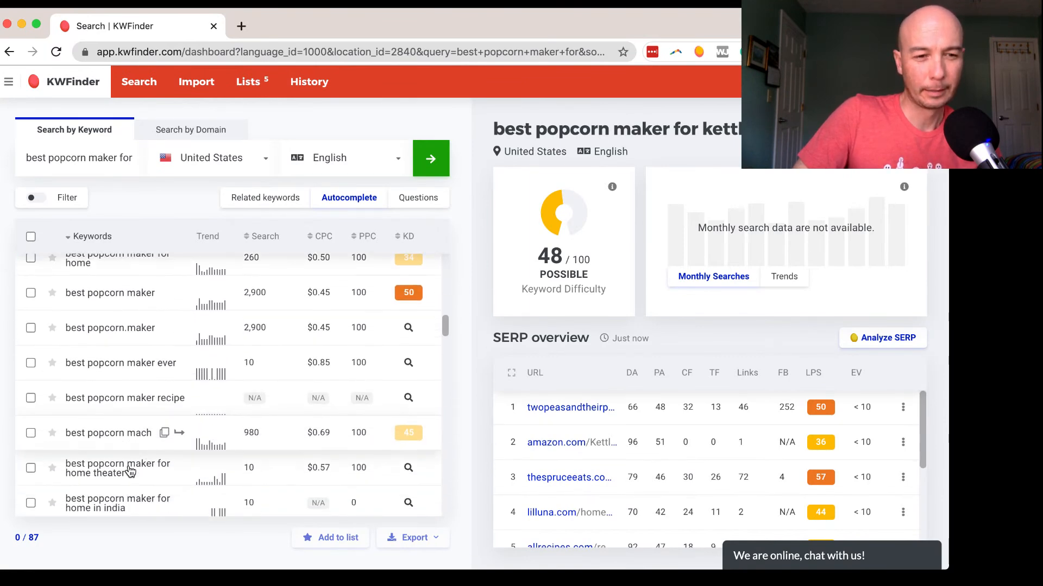
scroll(130, 470, "down", 4)
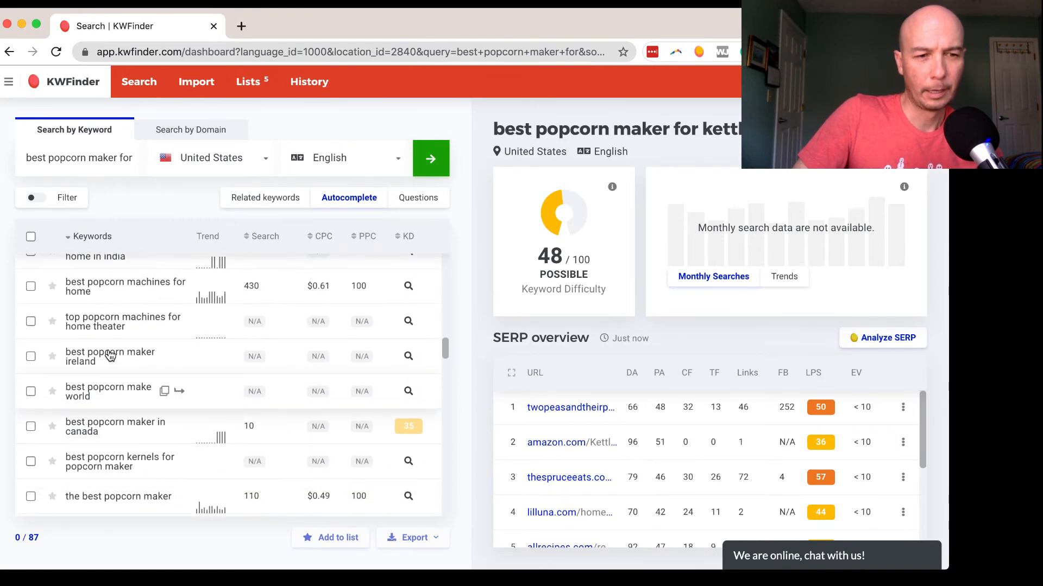
left_click(99, 295)
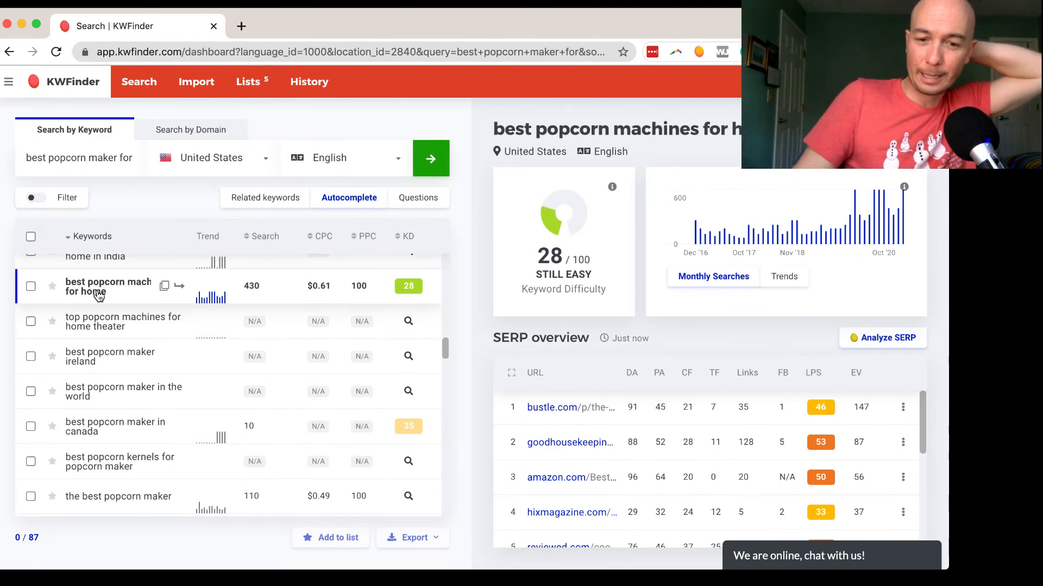
- Look further down the autocomplete keywords and check the difficulty of "best popcorn maker no oil"
scroll(122, 362, "down", 2)
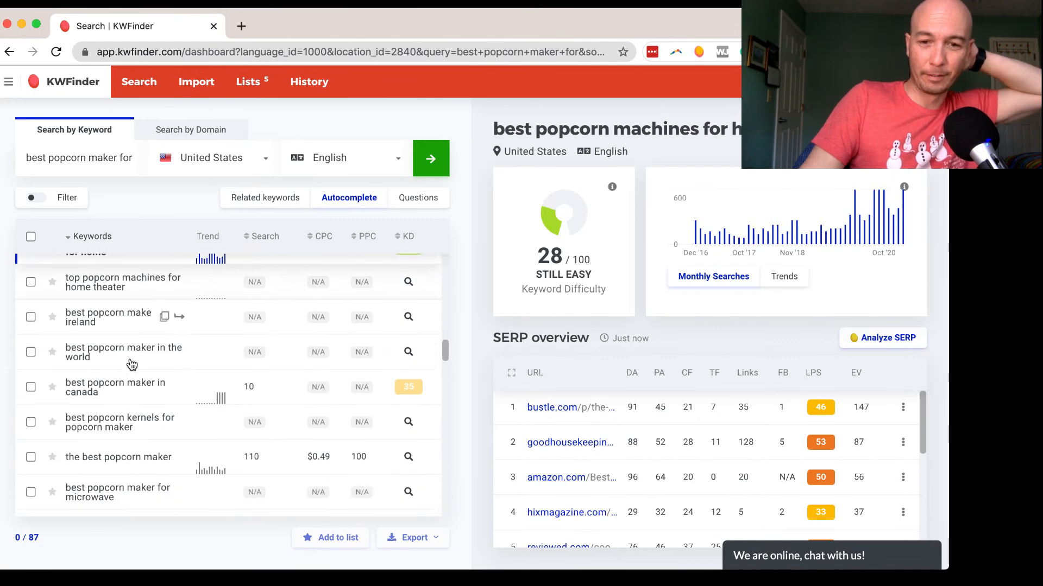
scroll(562, 392, "down", 1)
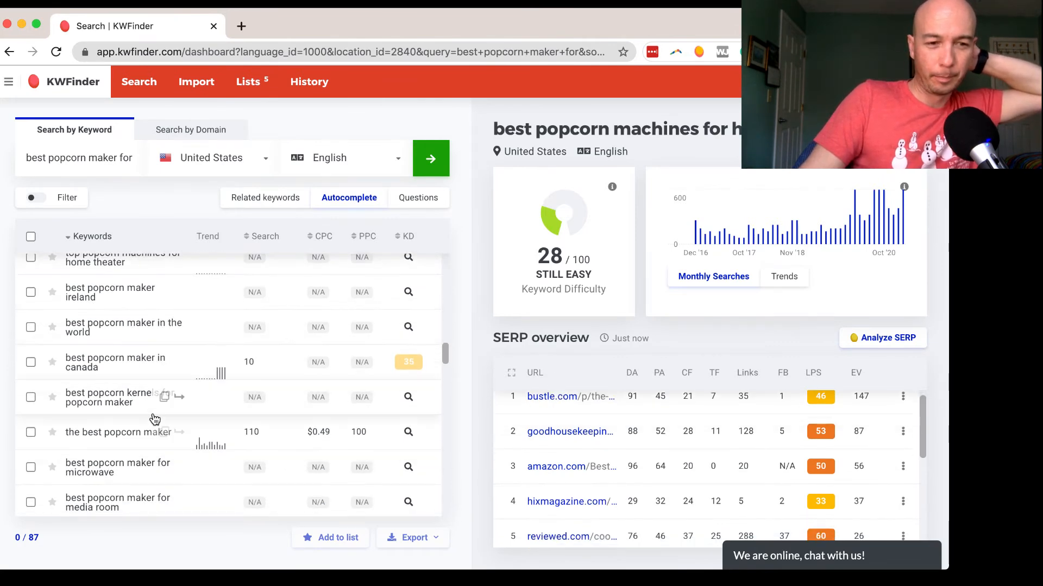
scroll(155, 420, "down", 3)
scroll(155, 419, "down", 4)
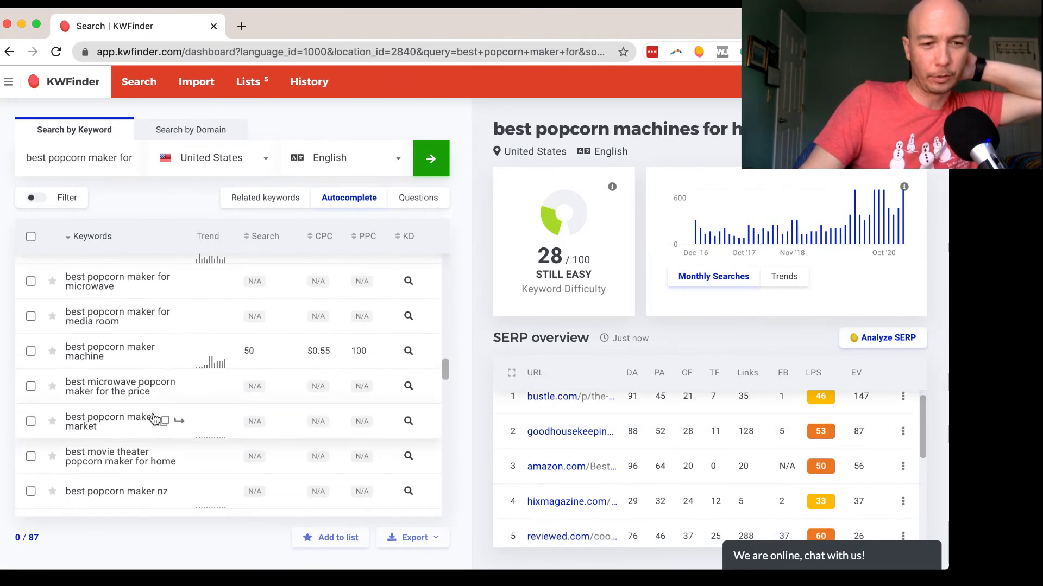
scroll(154, 419, "down", 5)
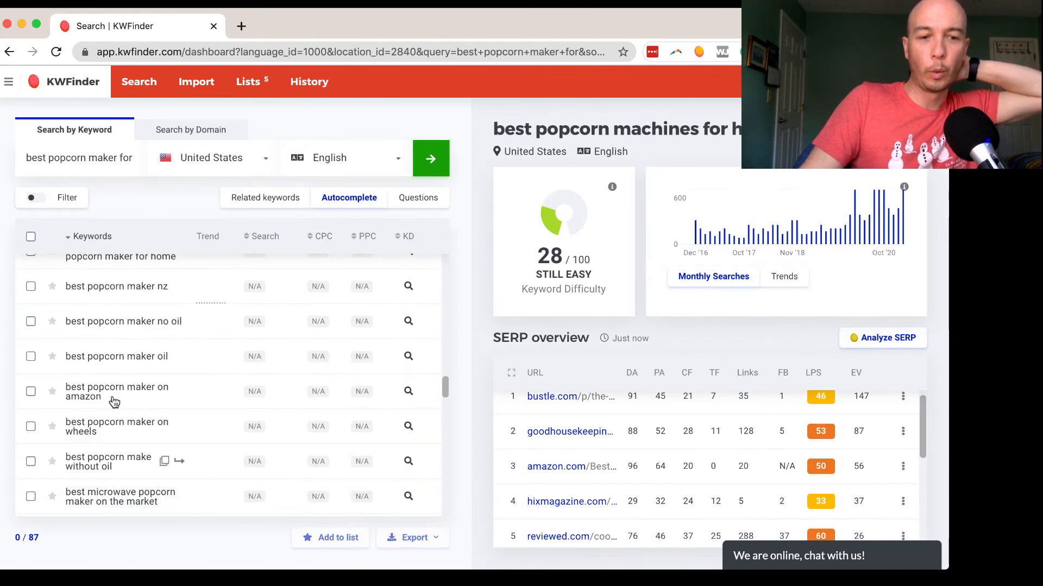
left_click(117, 319)
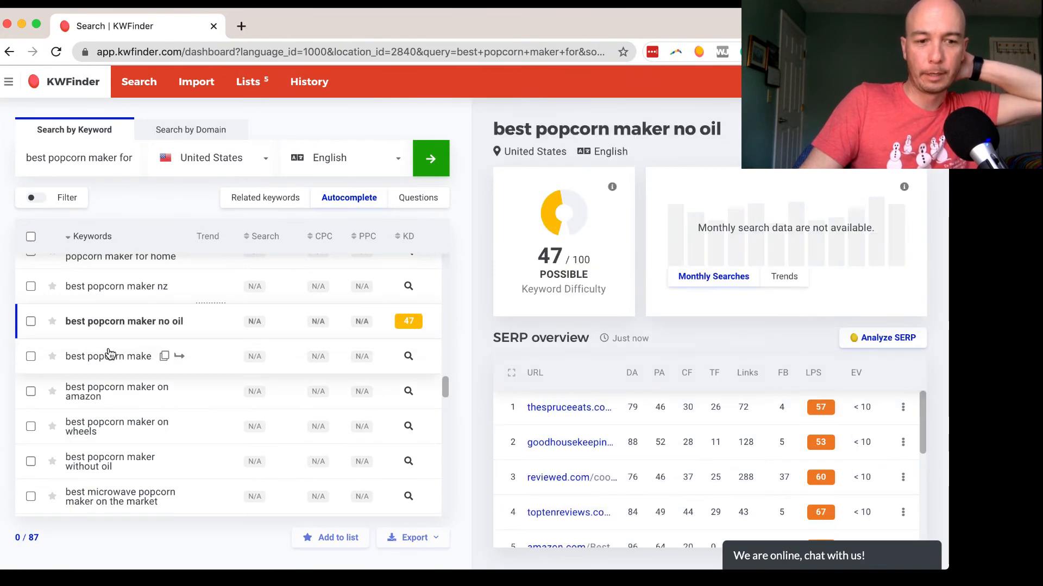
- Check the difficulty of "best popcorn maker for stove" and look over the autocomplete keywords around it
scroll(109, 353, "down", 5)
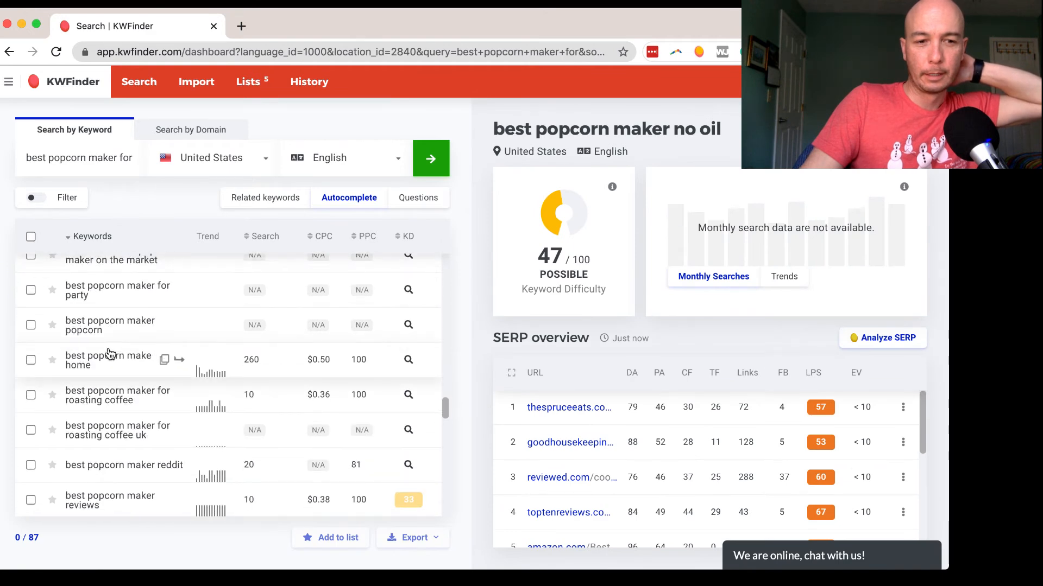
scroll(108, 354, "down", 2)
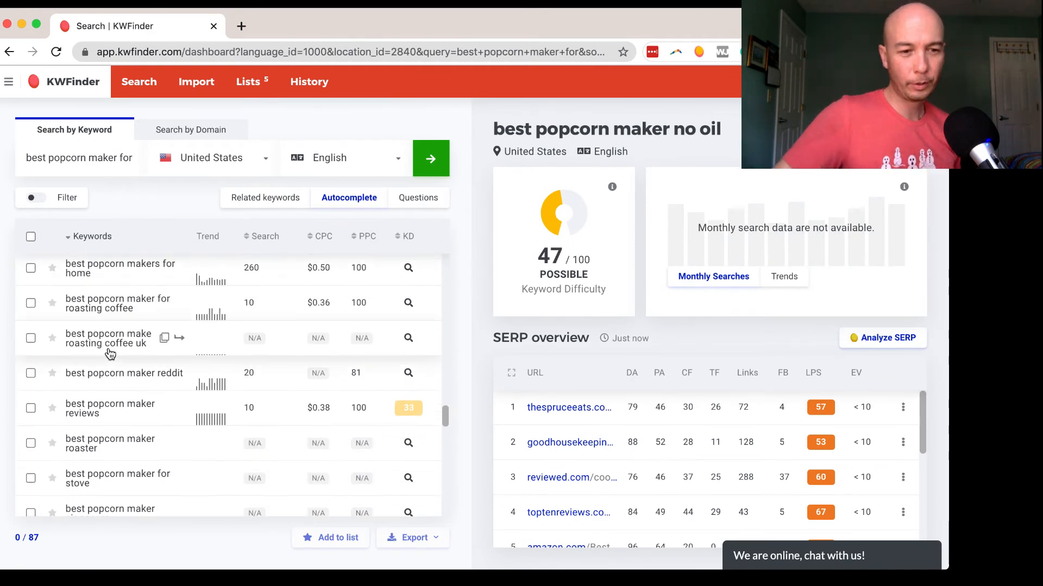
scroll(110, 354, "down", 1)
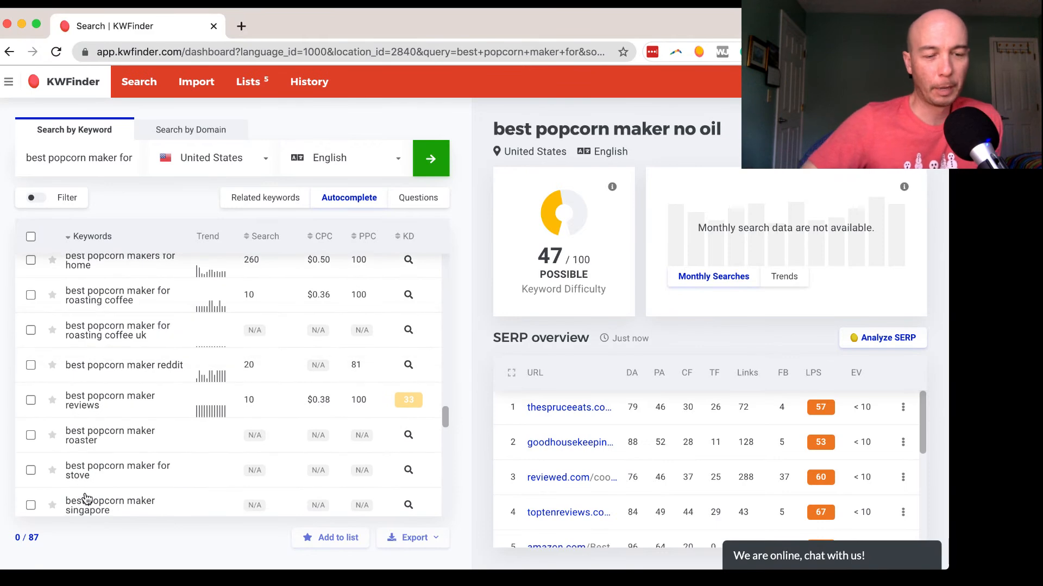
left_click(98, 477)
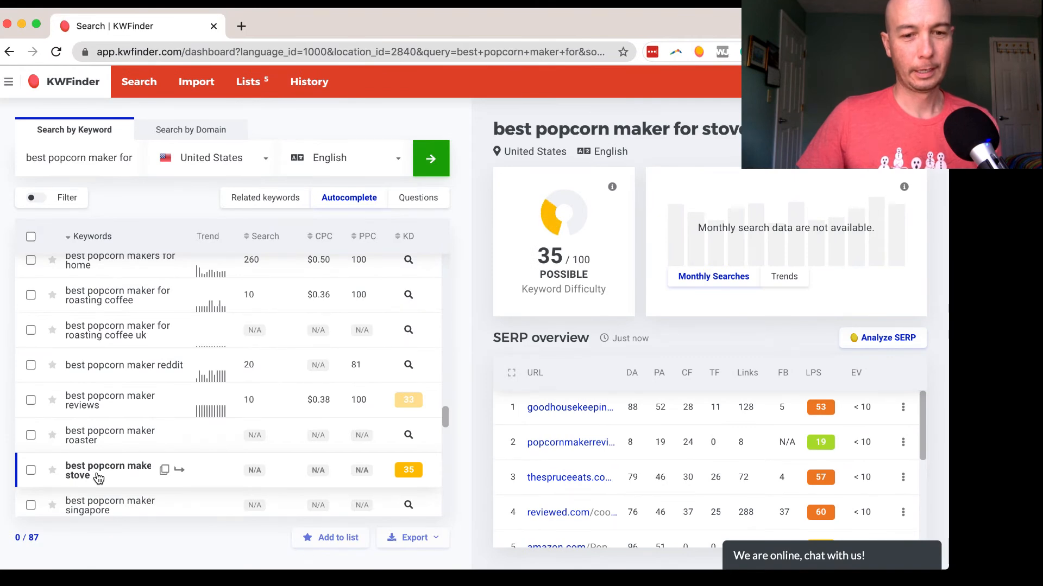
scroll(98, 477, "down", 6)
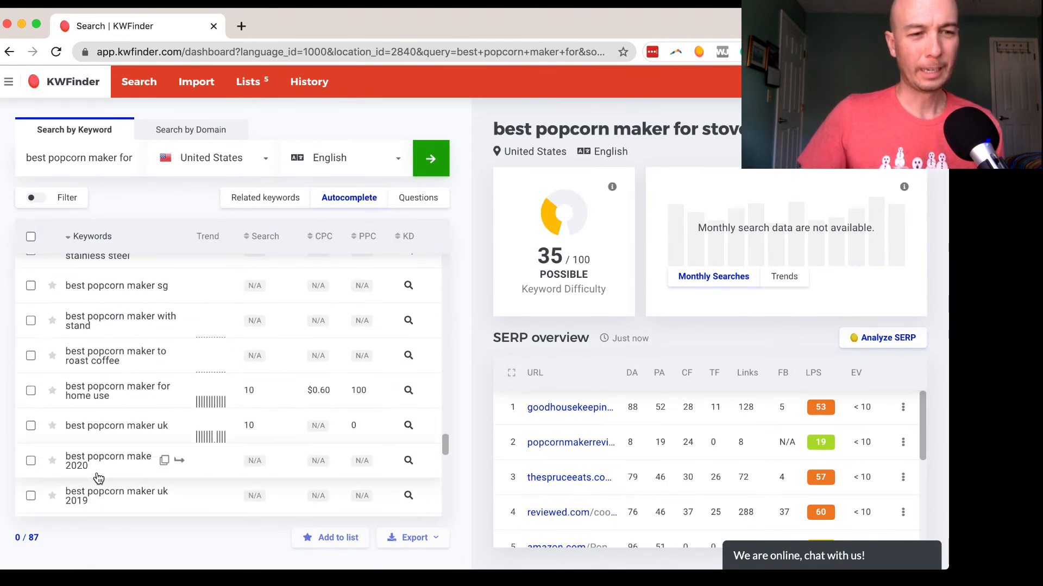
- Show the related keywords for "best popcorn maker for" and check the difficulty of "best popcorn kernels for air popper"
left_click_drag(119, 158, 144, 157)
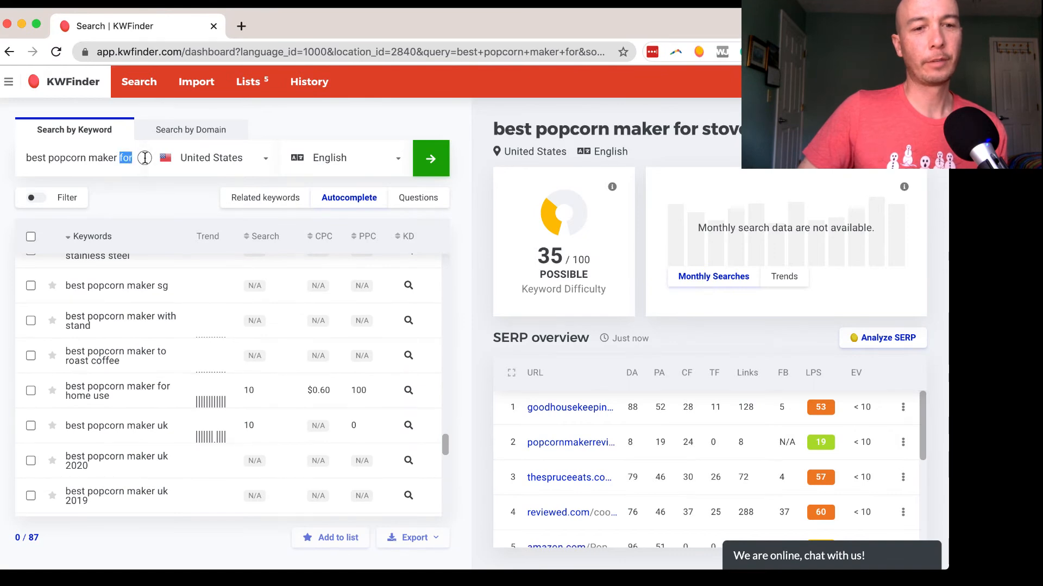
left_click(268, 200)
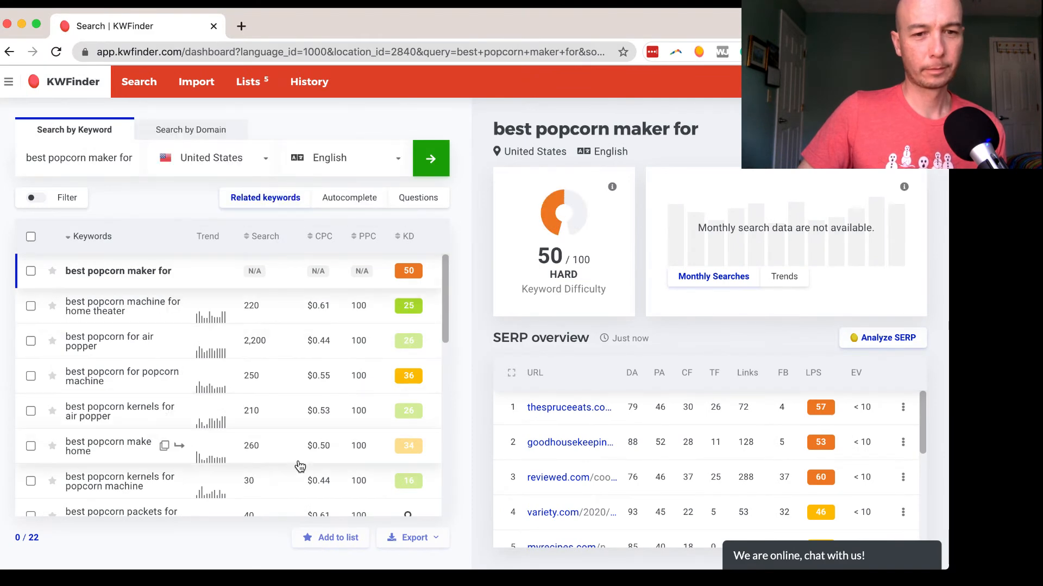
scroll(300, 466, "down", 1)
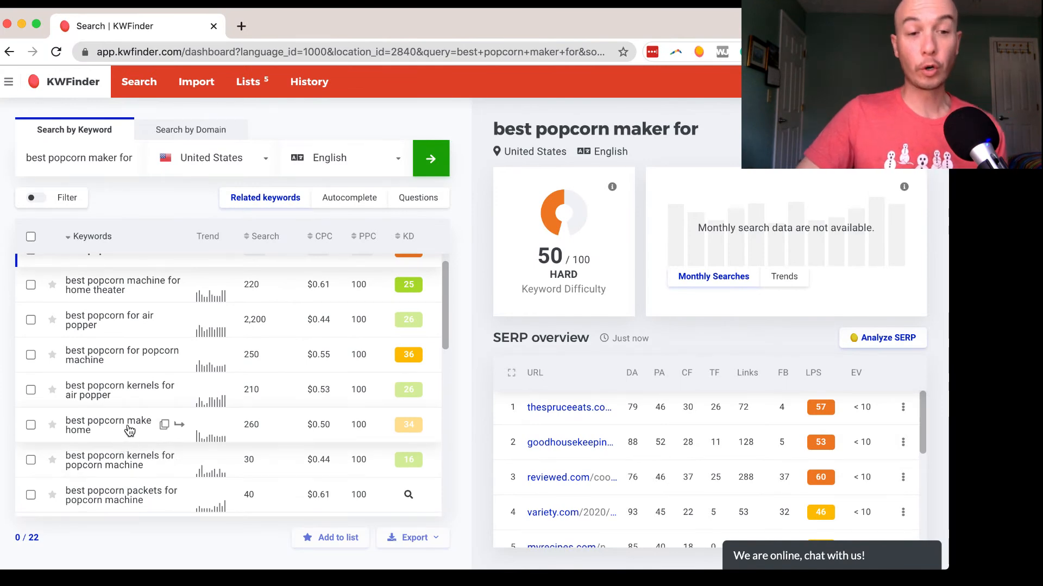
left_click(121, 401)
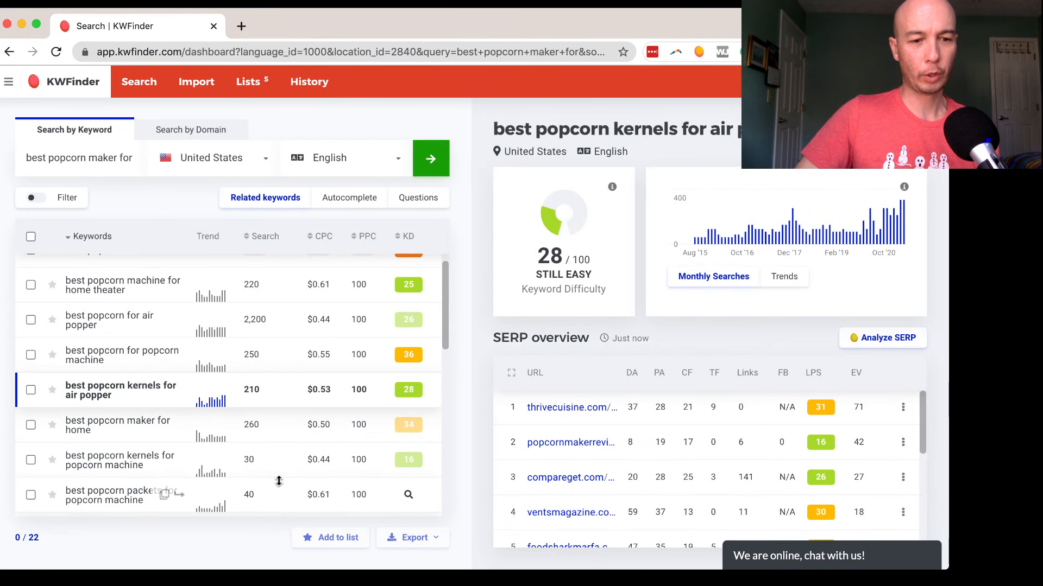
scroll(279, 483, "down", 3)
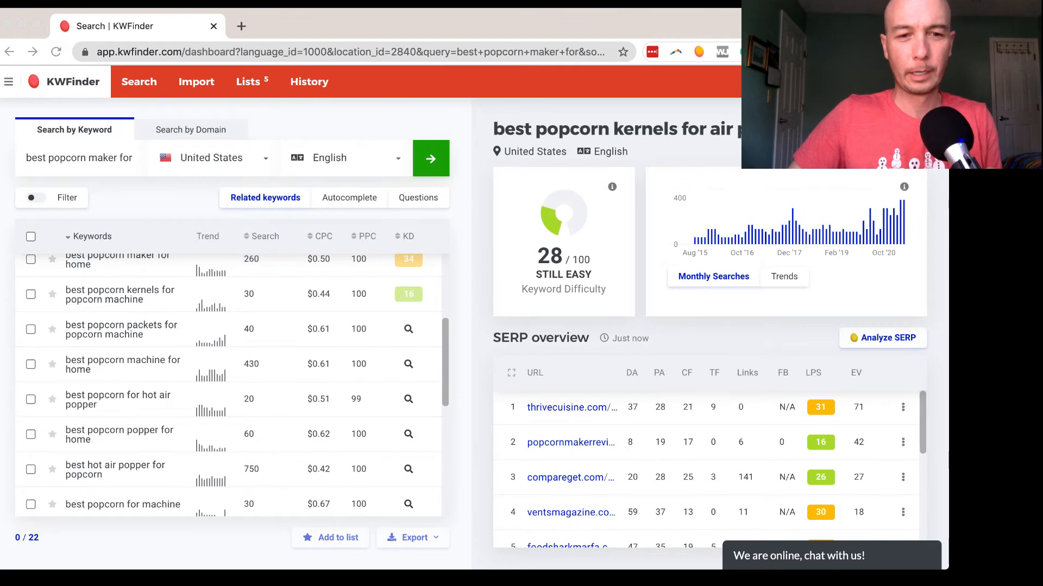
- Replace the search phrase with "best fish finder" and run the related keyword search
double_click(90, 158)
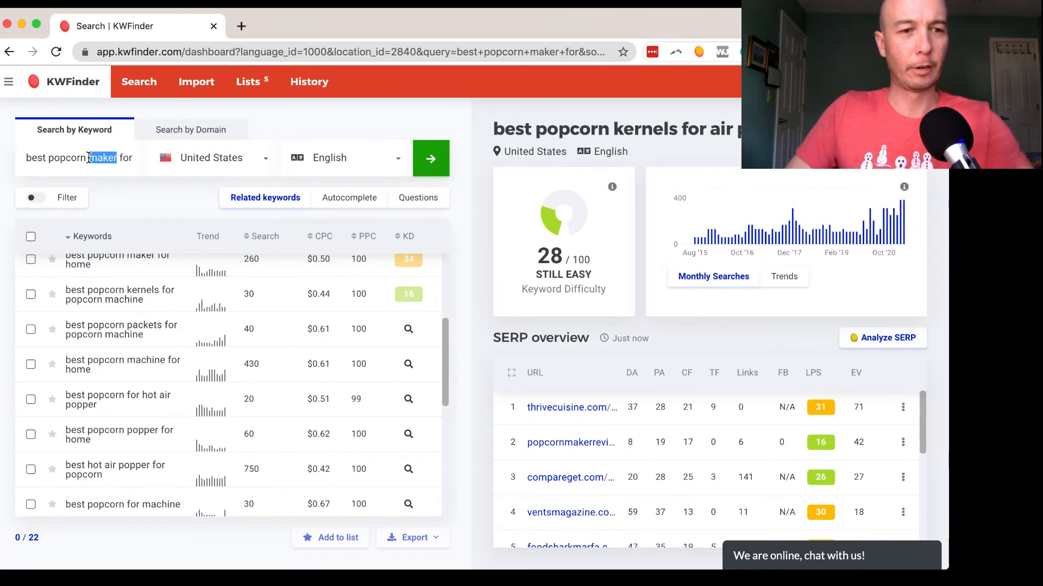
left_click(89, 157)
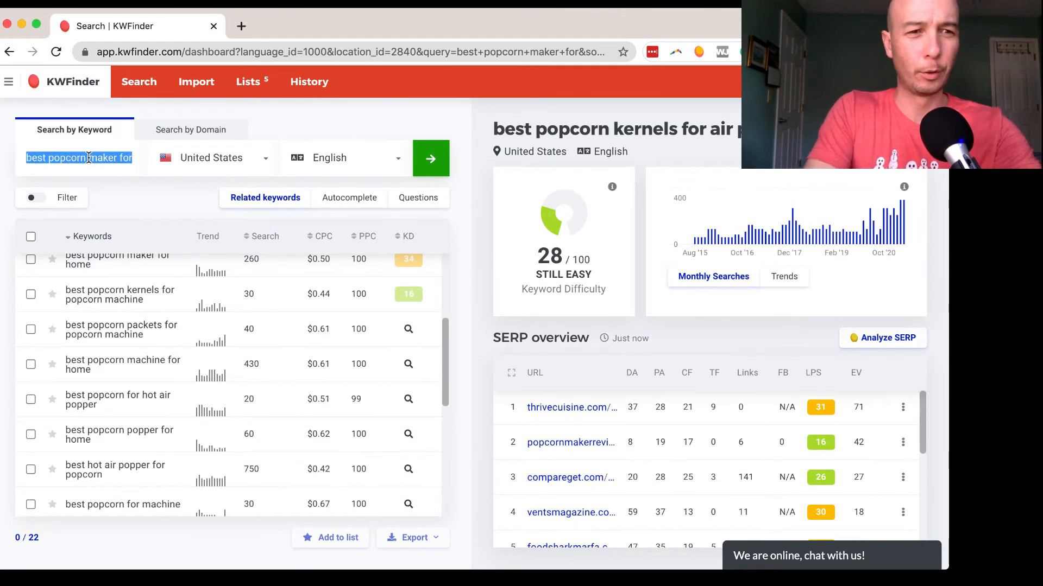
type("f")
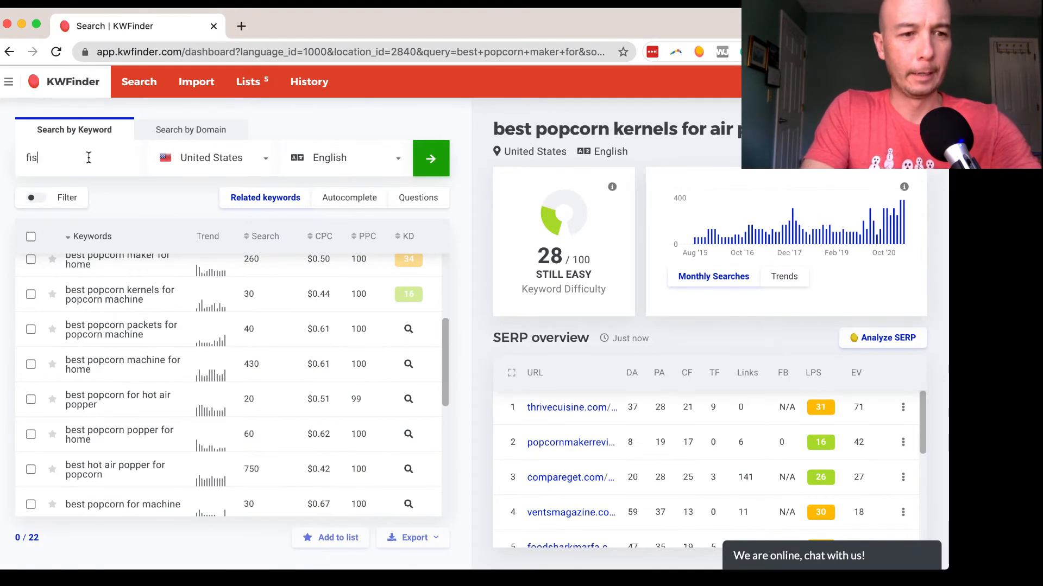
key("BackSpace")
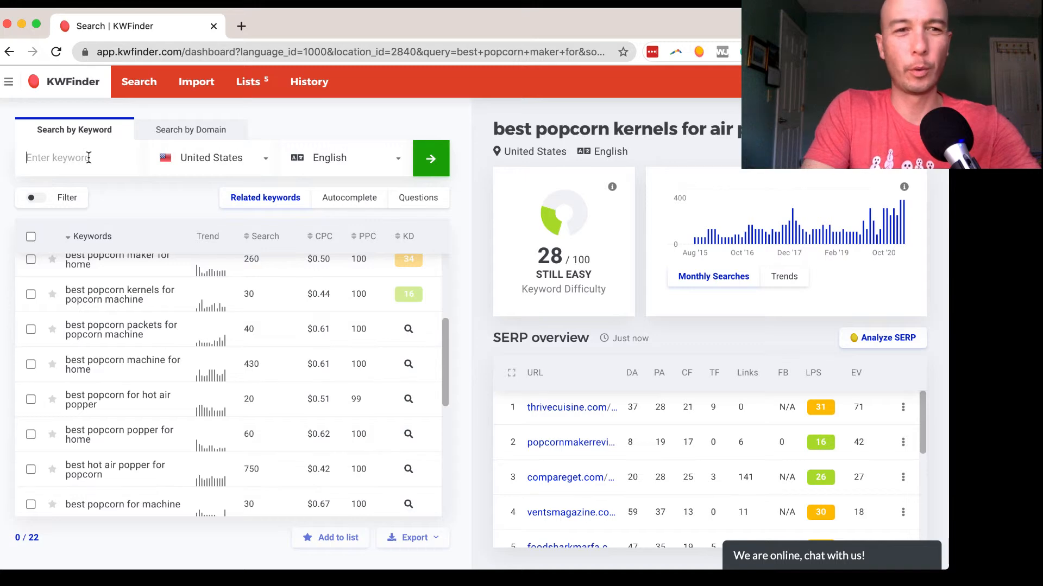
type("best fish")
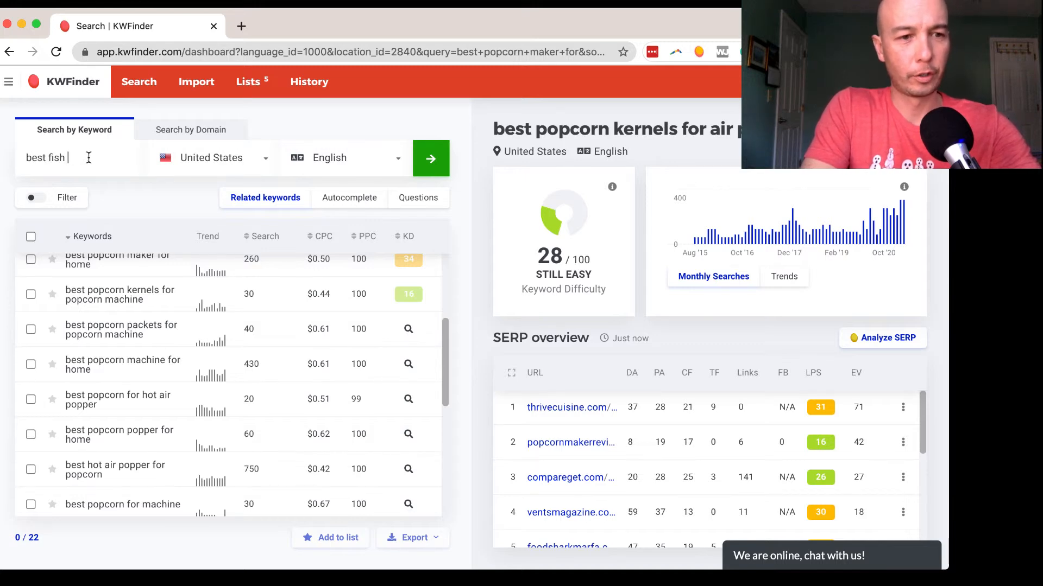
type(" finder")
key("Return")
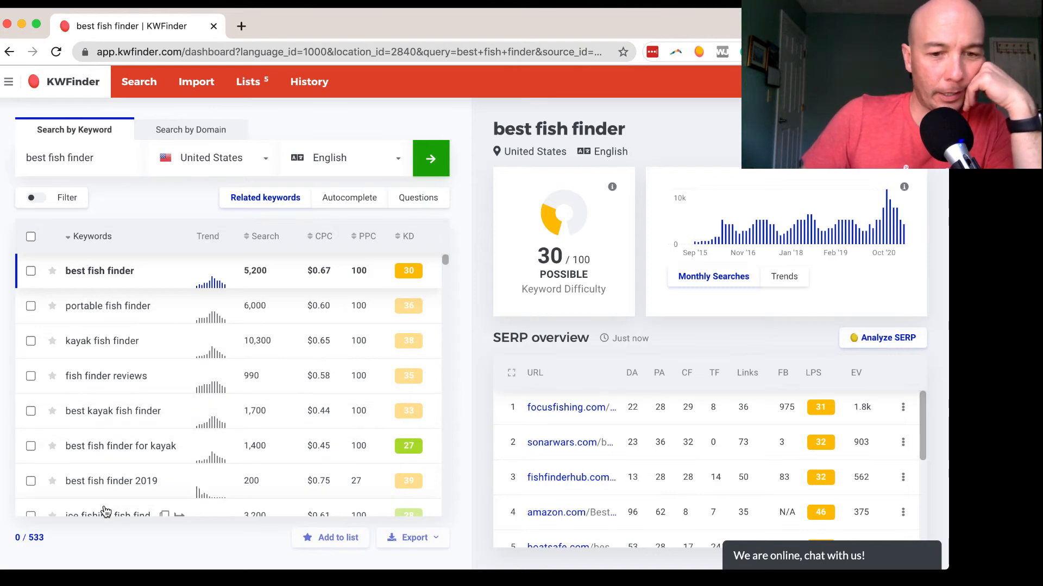
- Check the difficulty of "best fish finder gps combo" and review the sites ranking for it in the SERP overview
scroll(107, 508, "down", 2)
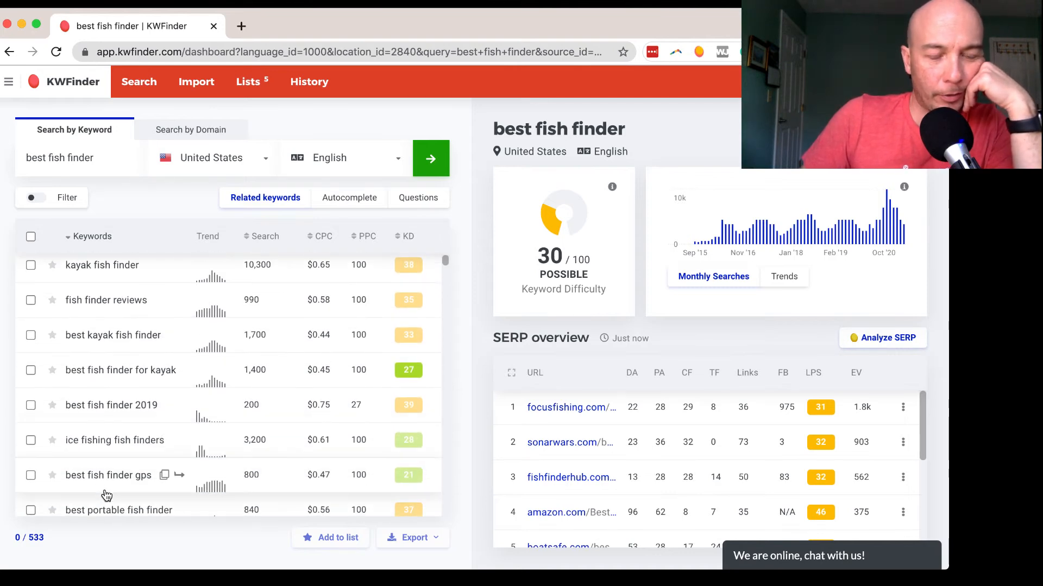
scroll(106, 495, "down", 3)
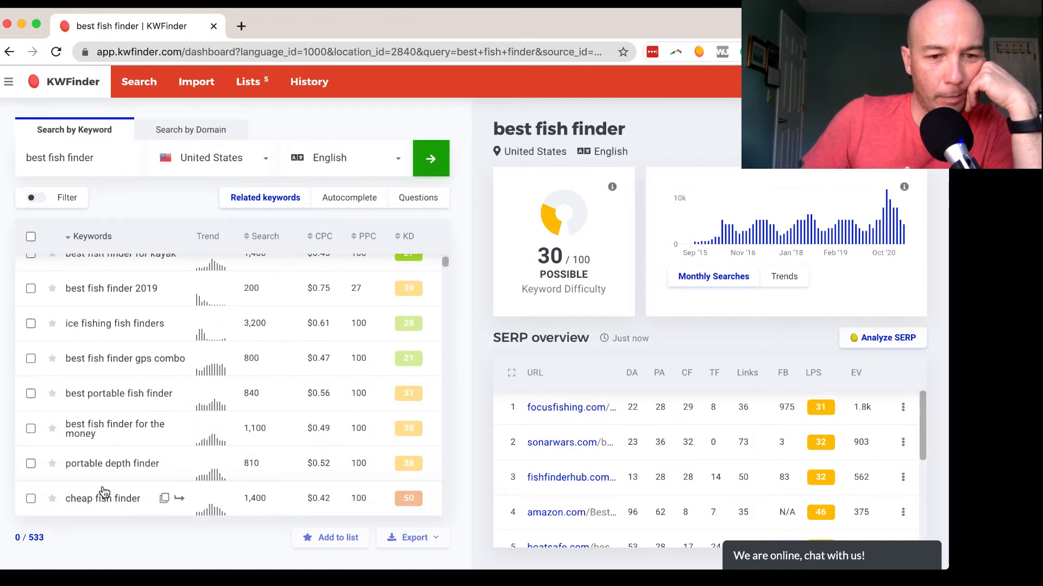
left_click(107, 359)
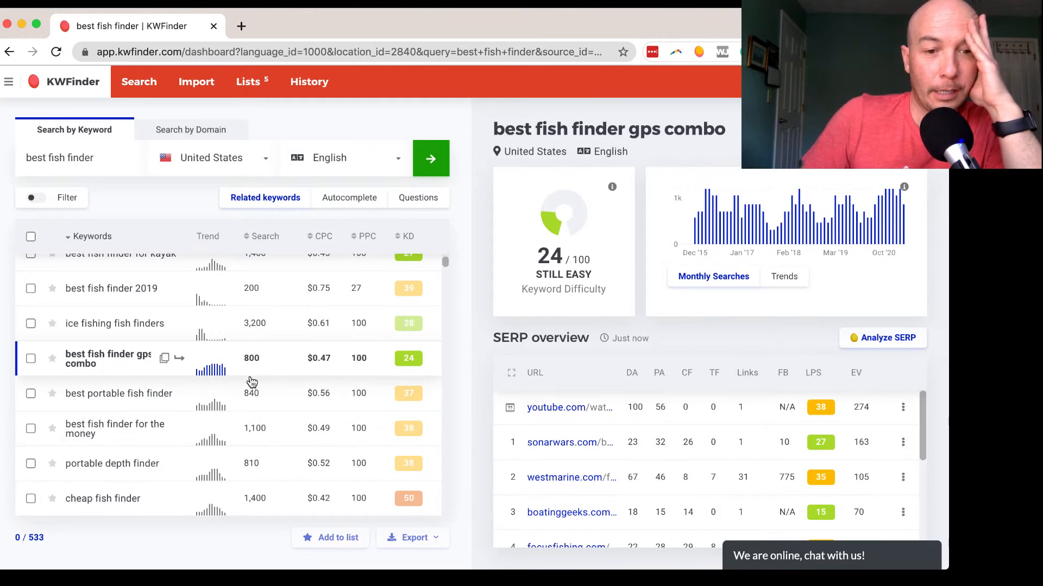
mouse_move(410, 369)
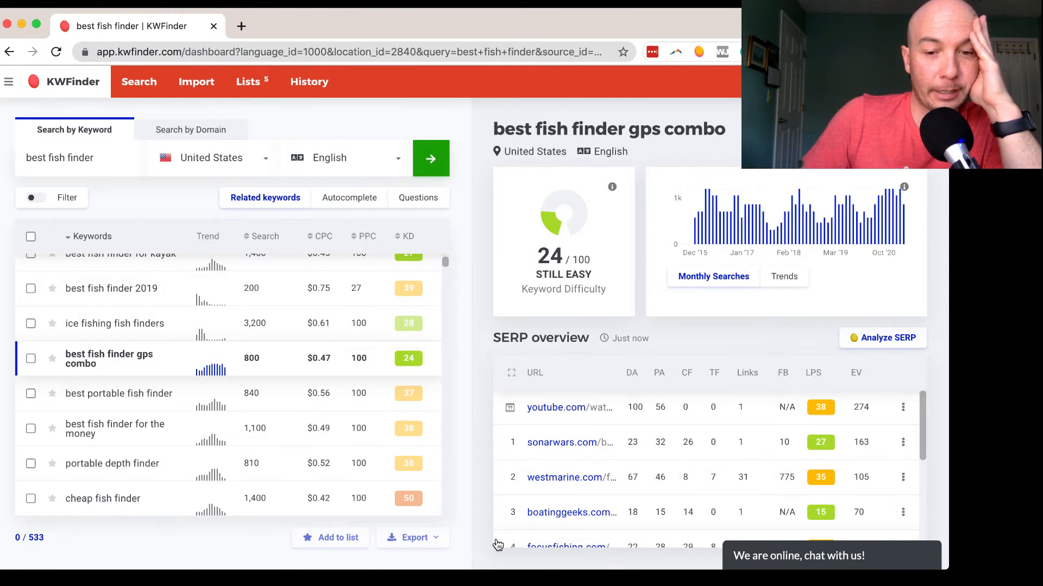
scroll(571, 518, "down", 4)
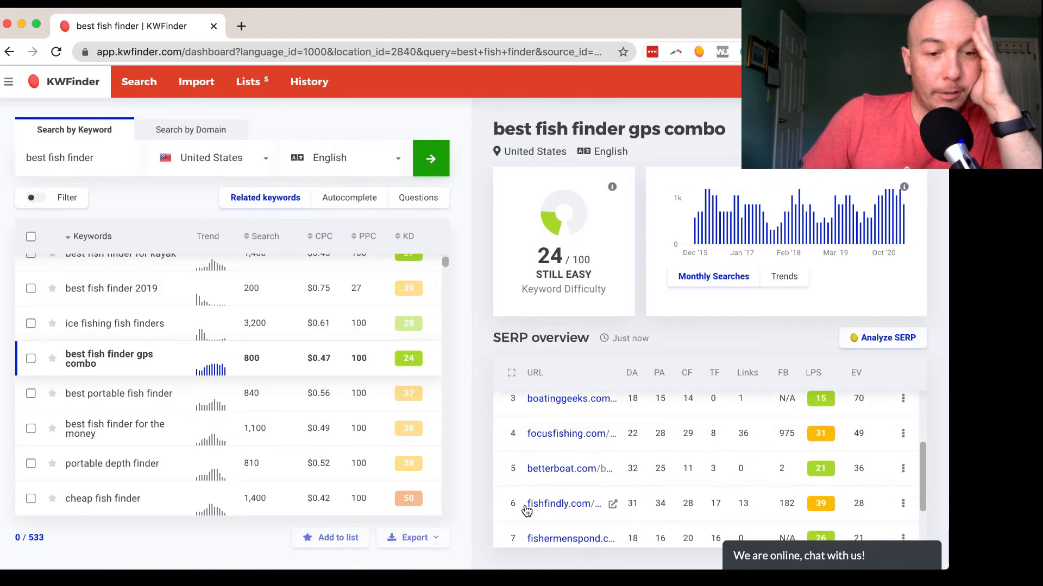
- Search for keywords related to "best fish finder gps combo" and sort them by search volume, highest first
scroll(272, 467, "down", 2)
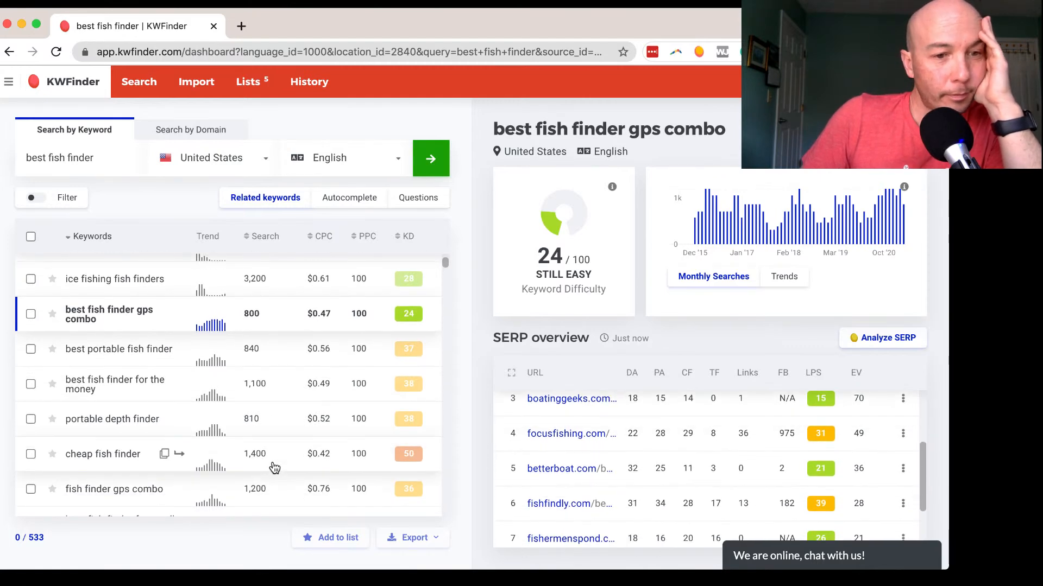
scroll(274, 468, "up", 1)
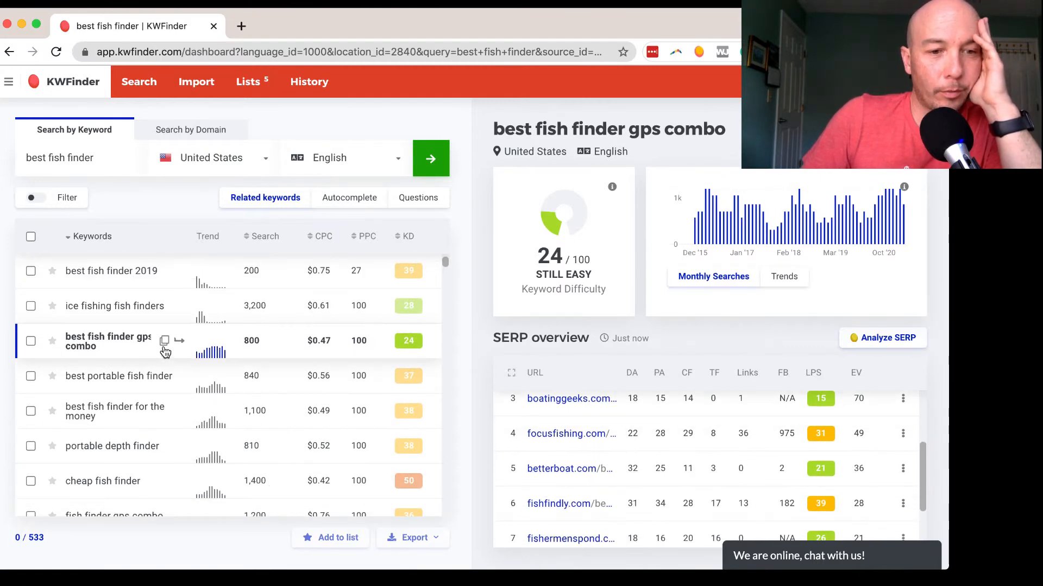
scroll(168, 343, "down", 1)
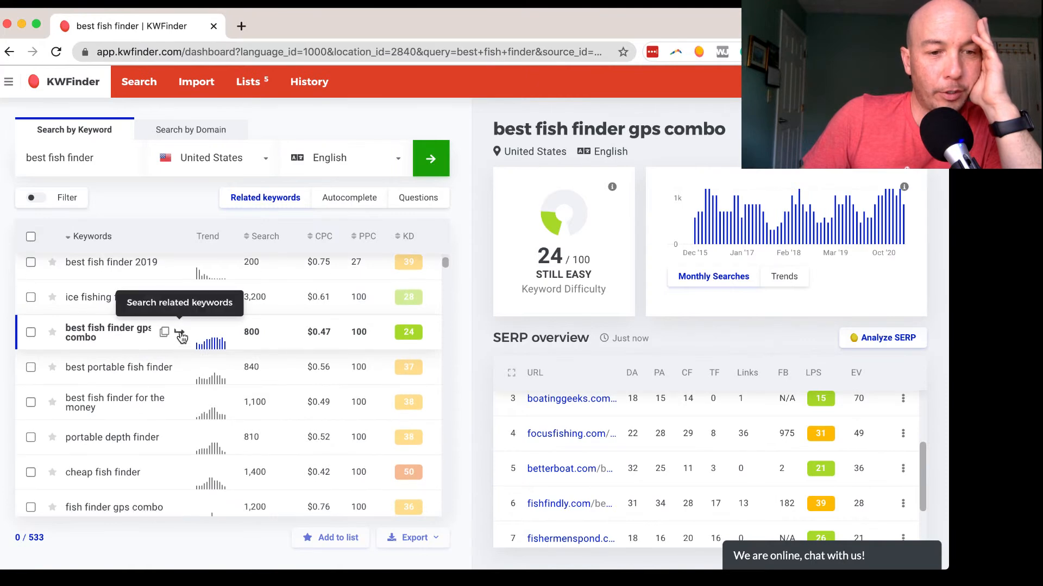
left_click(180, 333)
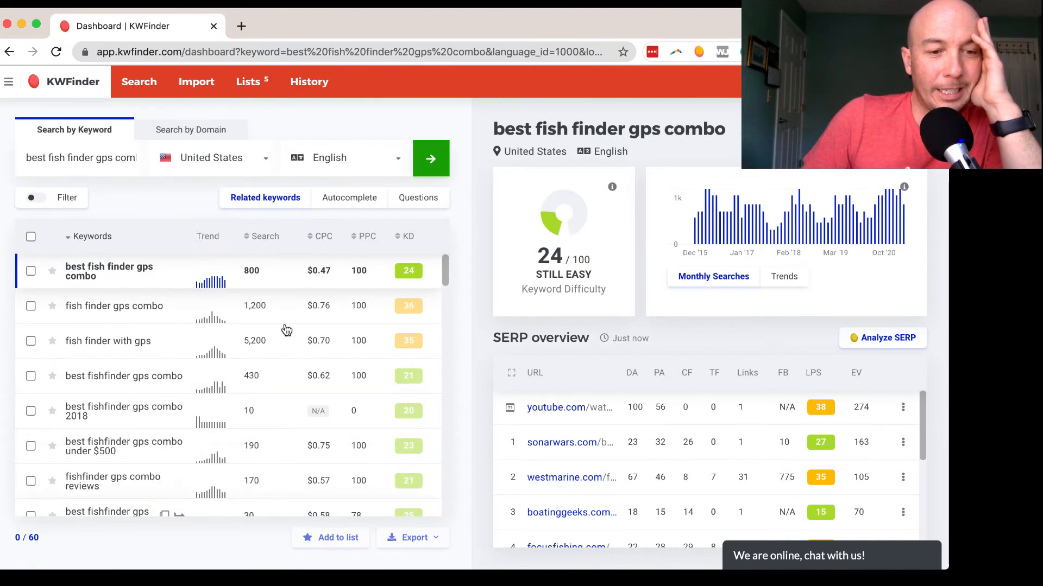
left_click(250, 239)
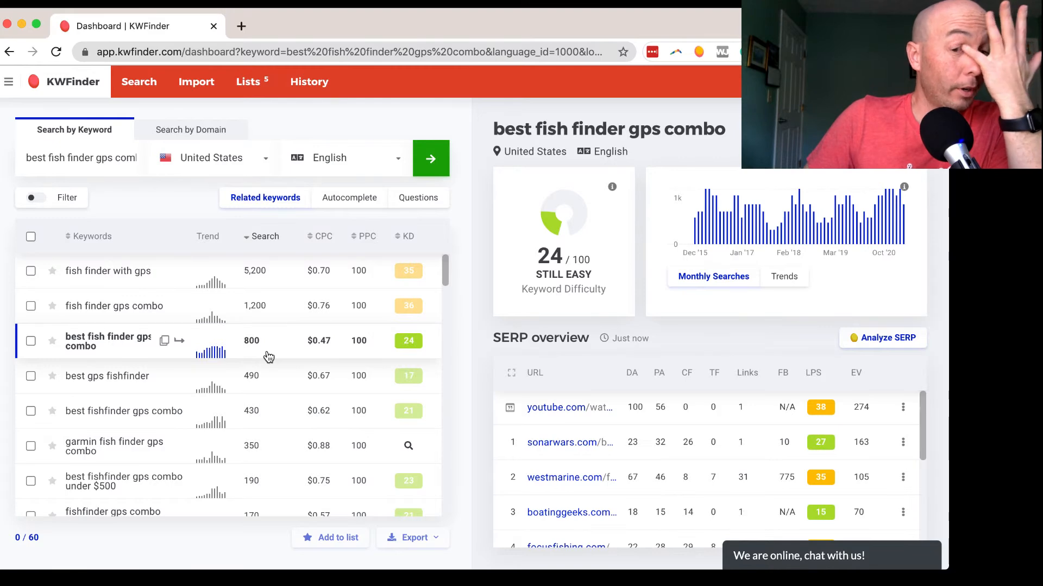
- Look through the lower-volume related keywords and check the difficulty of "best gps fishfinder combo for jet ski"
scroll(268, 356, "down", 12)
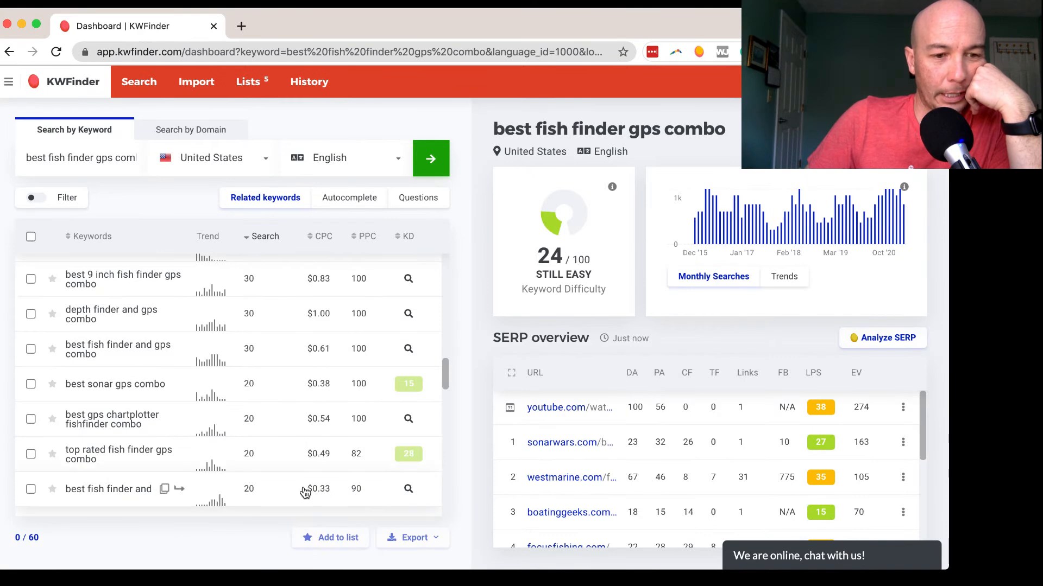
scroll(305, 492, "down", 3)
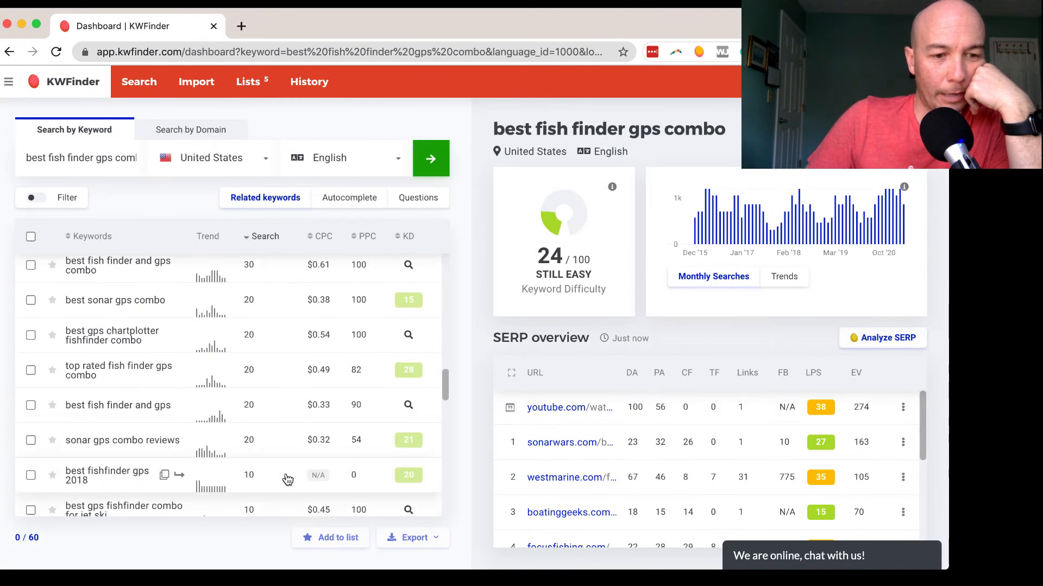
scroll(287, 479, "down", 4)
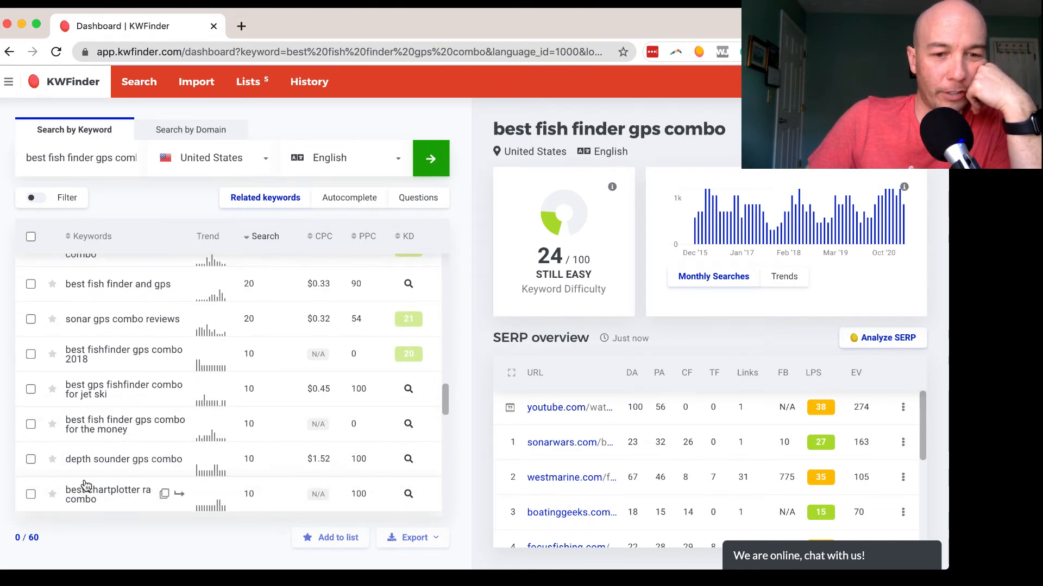
left_click(95, 395)
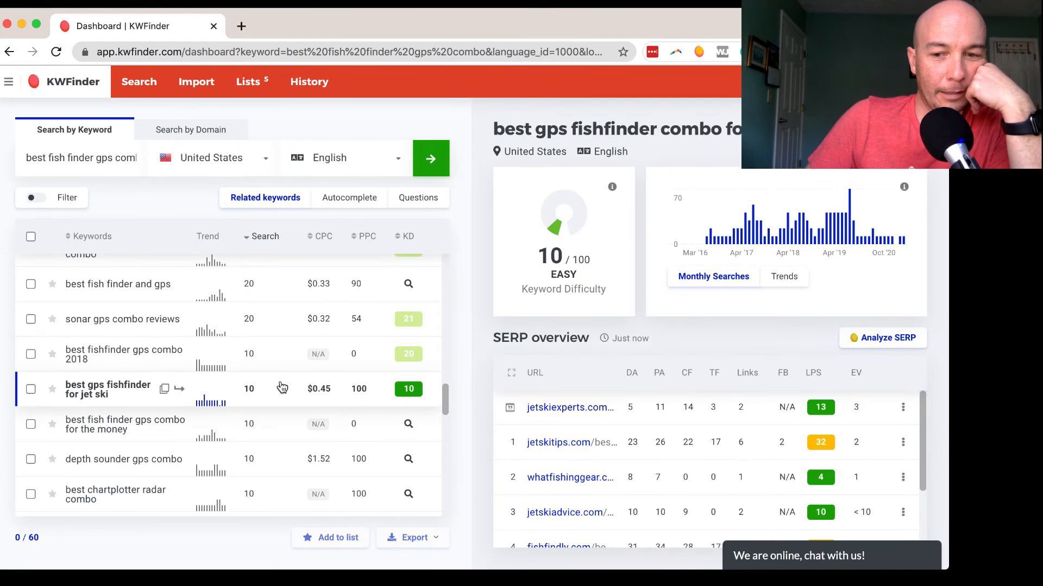
- Check the keyword difficulty and ranking sites for "best chartplotter radar combo"
scroll(258, 386, "down", 3)
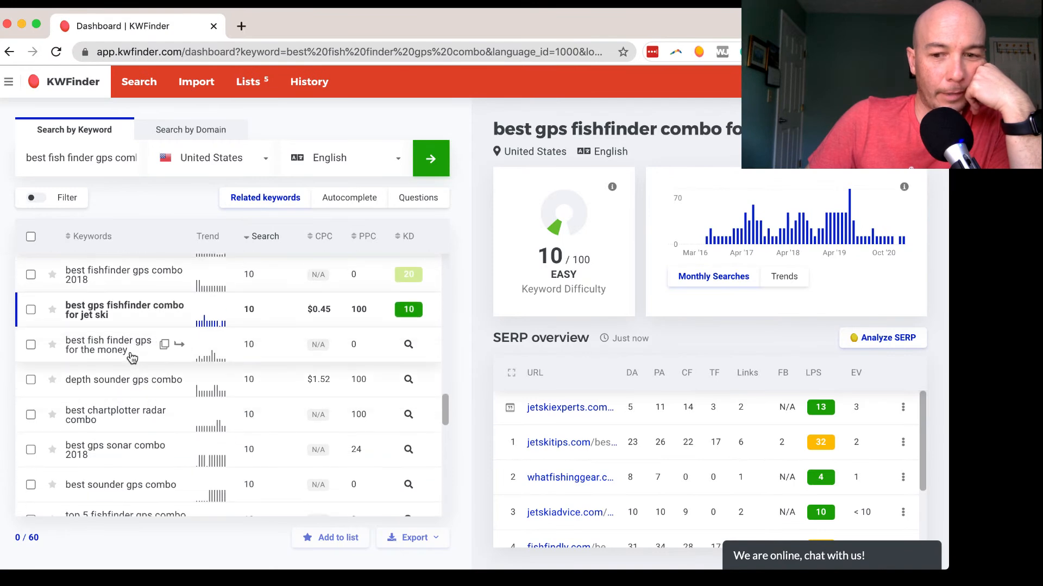
scroll(135, 358, "down", 3)
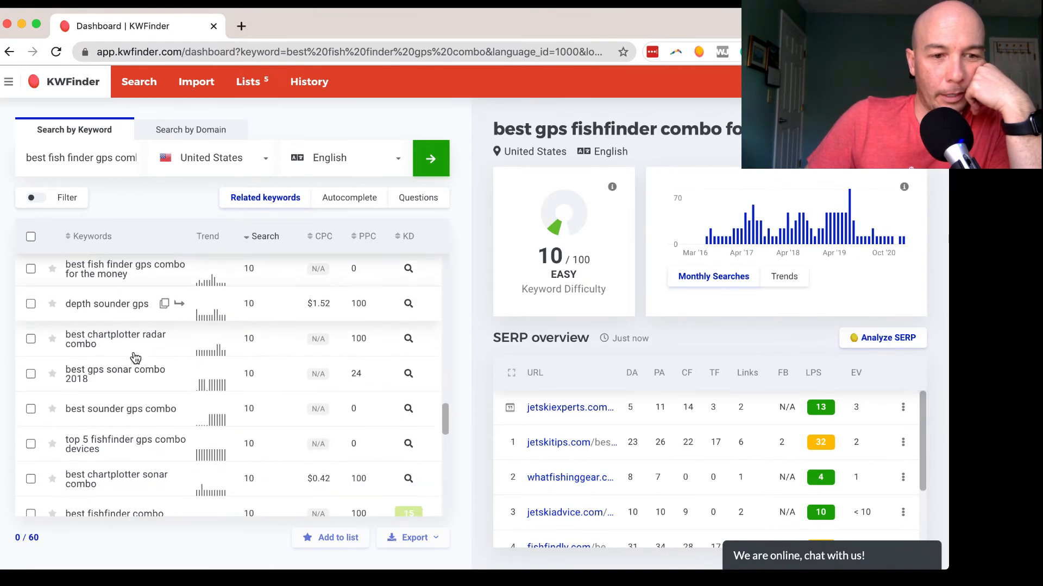
left_click(97, 347)
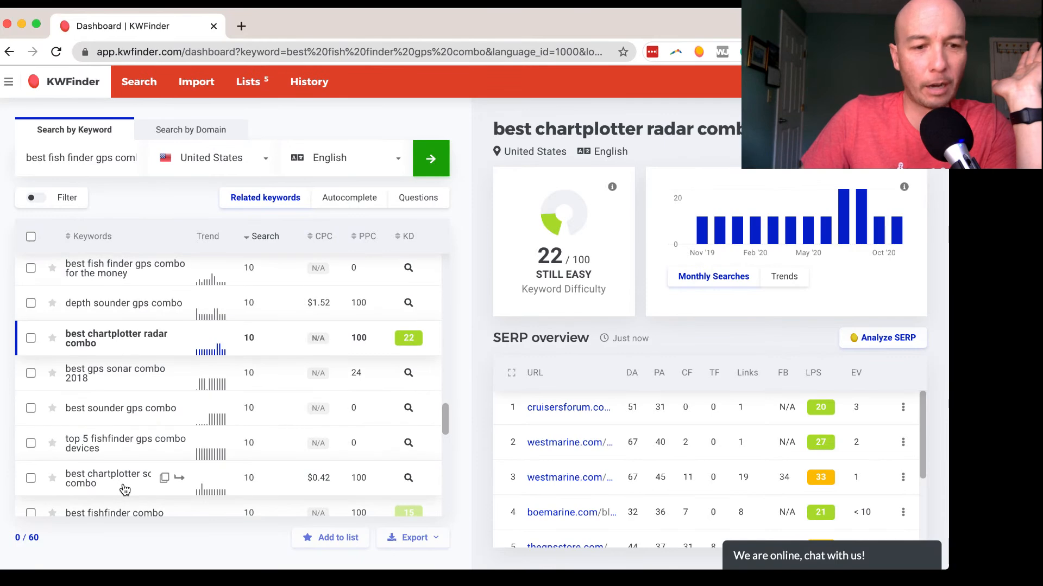
- Check the keyword difficulty of "best fishfinder combo" and "best chartplotter sonar combo"
scroll(124, 489, "down", 2)
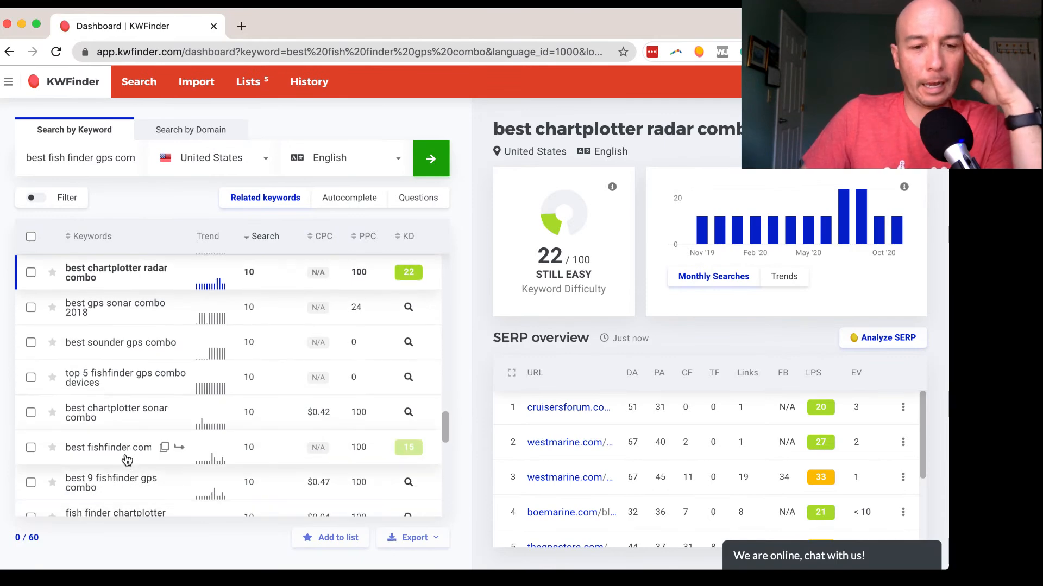
left_click(119, 460)
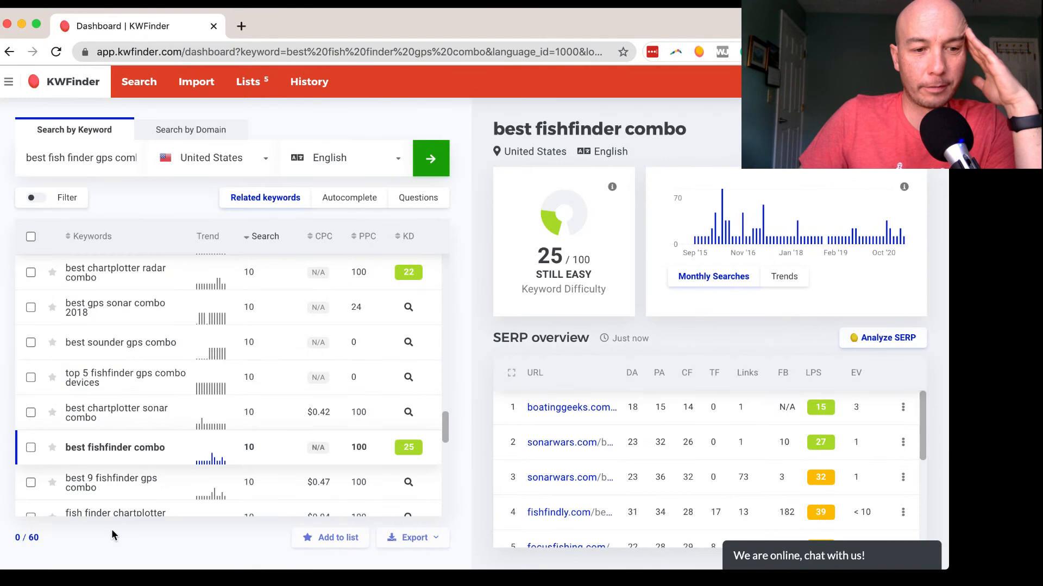
left_click(119, 415)
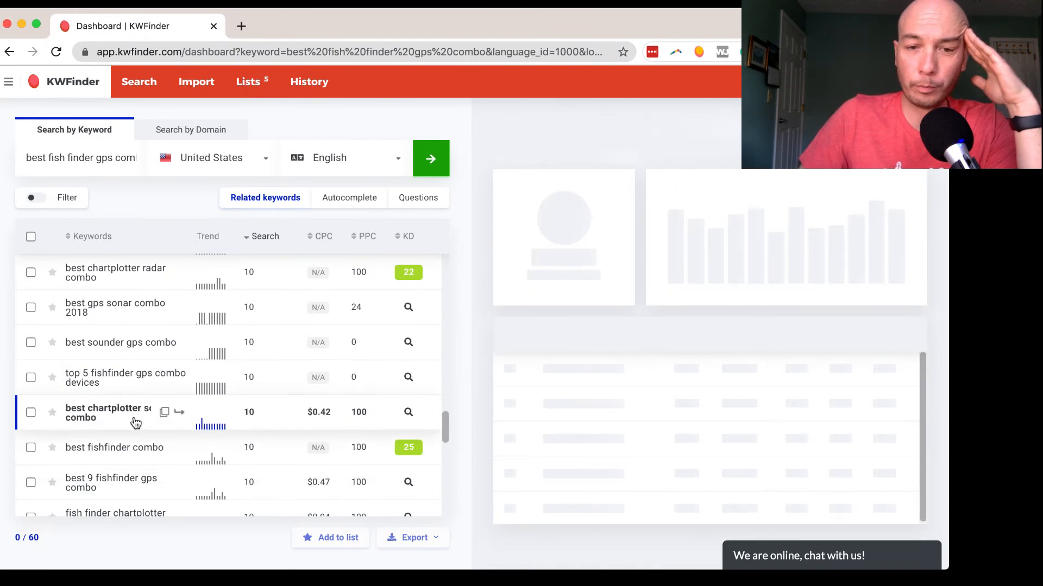
- Check the keyword difficulty of "best 7 inch fishfinder gps combo" and "best boat gps fishfinder combo"
scroll(108, 422, "down", 3)
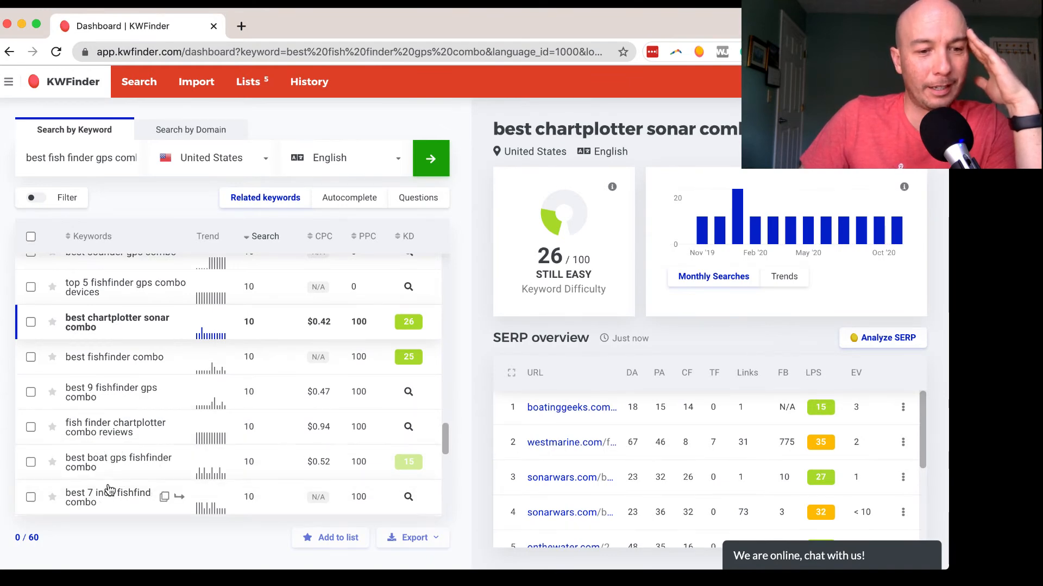
scroll(107, 484, "down", 4)
left_click(107, 392)
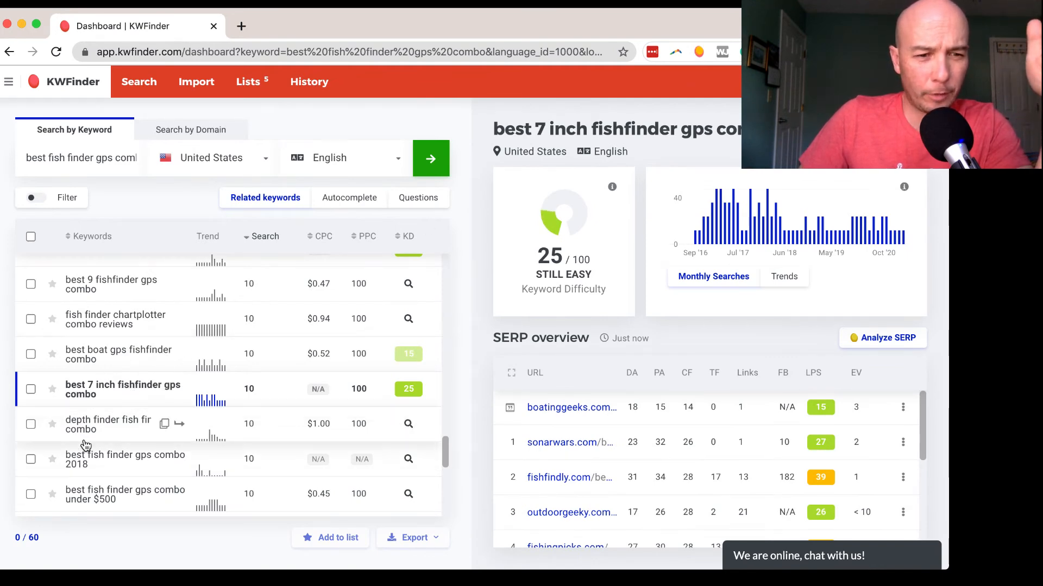
left_click(116, 368)
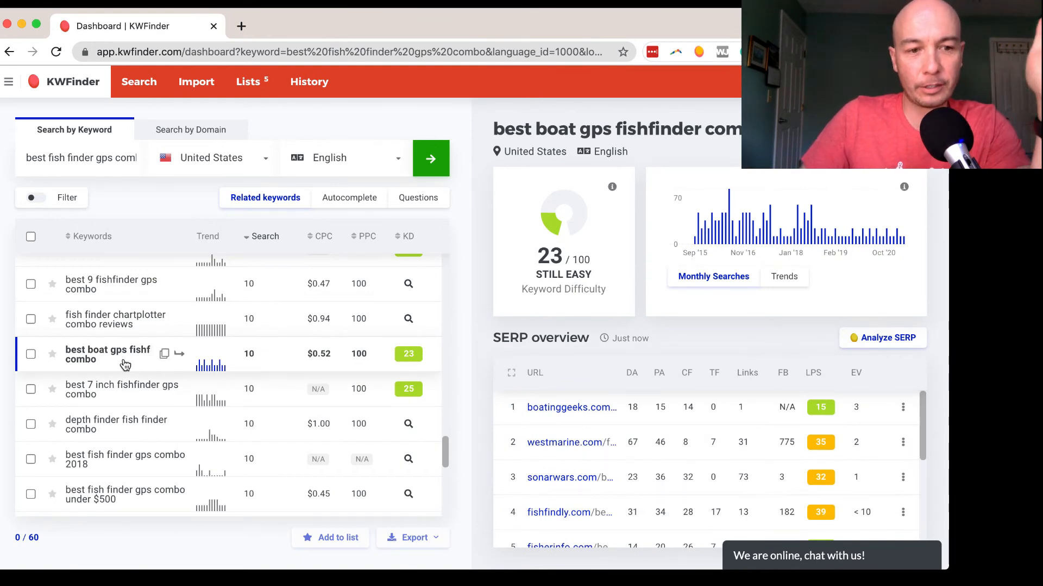
- Find the price-limited keyword "best fishfinder gps combo under $400" among the related keywords and check its difficulty
scroll(114, 385, "down", 3)
scroll(117, 386, "down", 1)
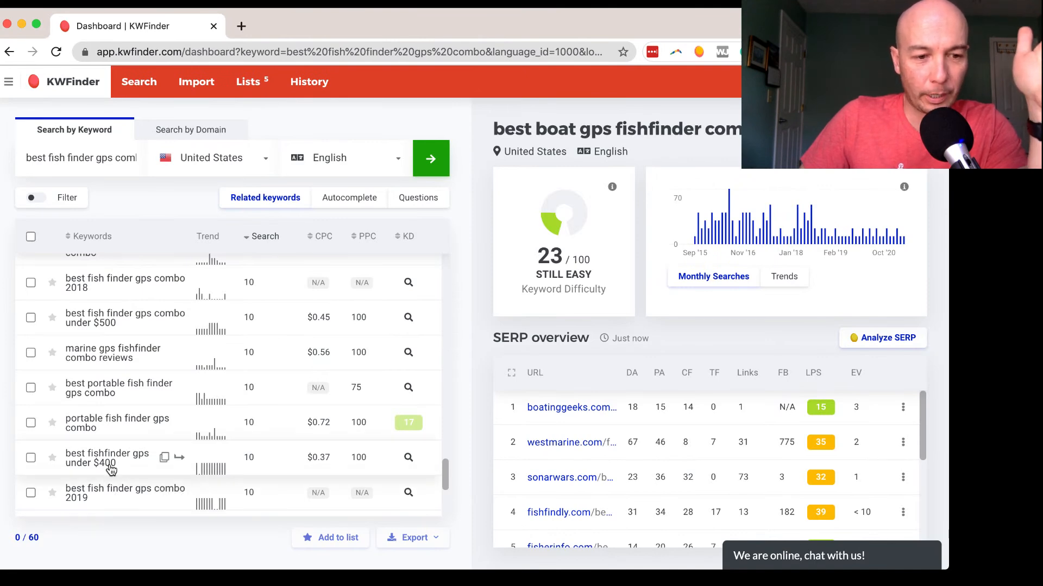
left_click(109, 461)
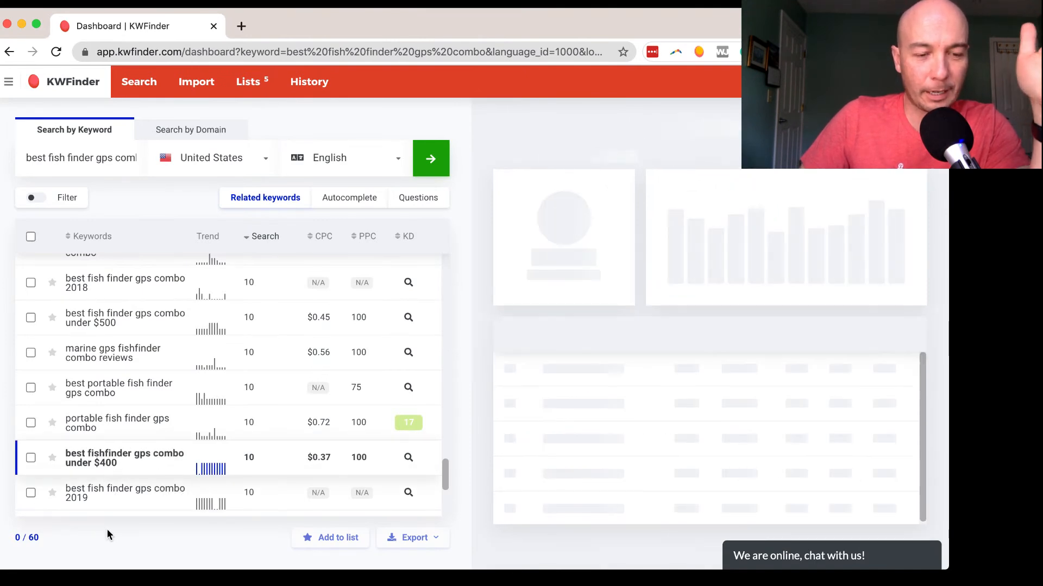